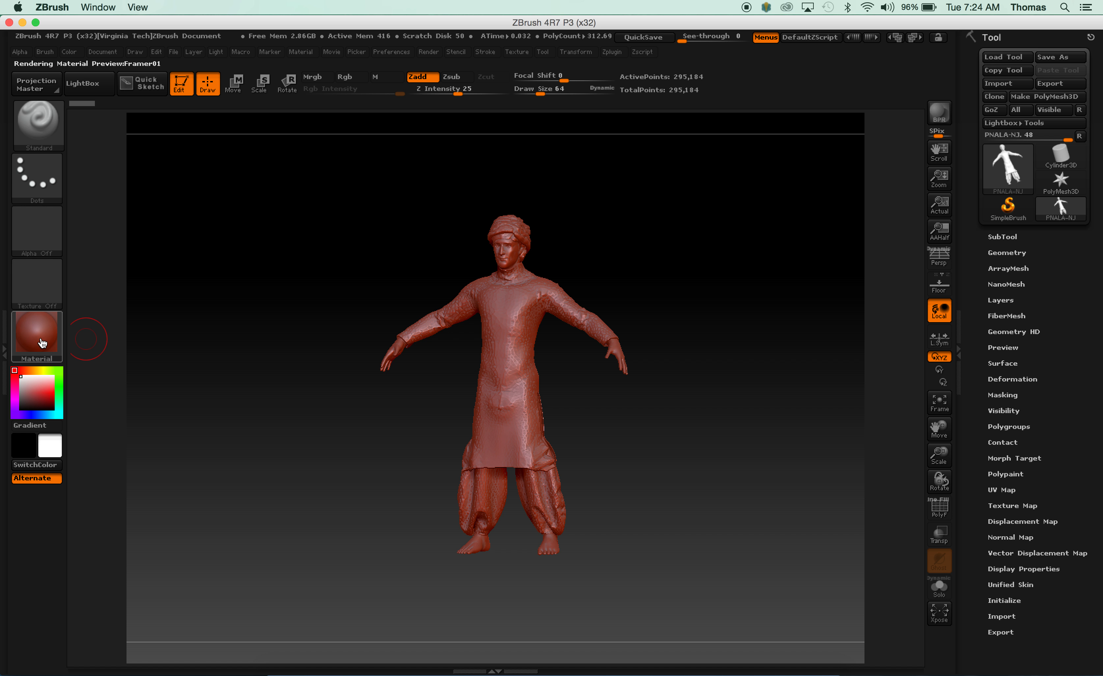
- Change the figure's material to SkinShade4
left_click(42, 343)
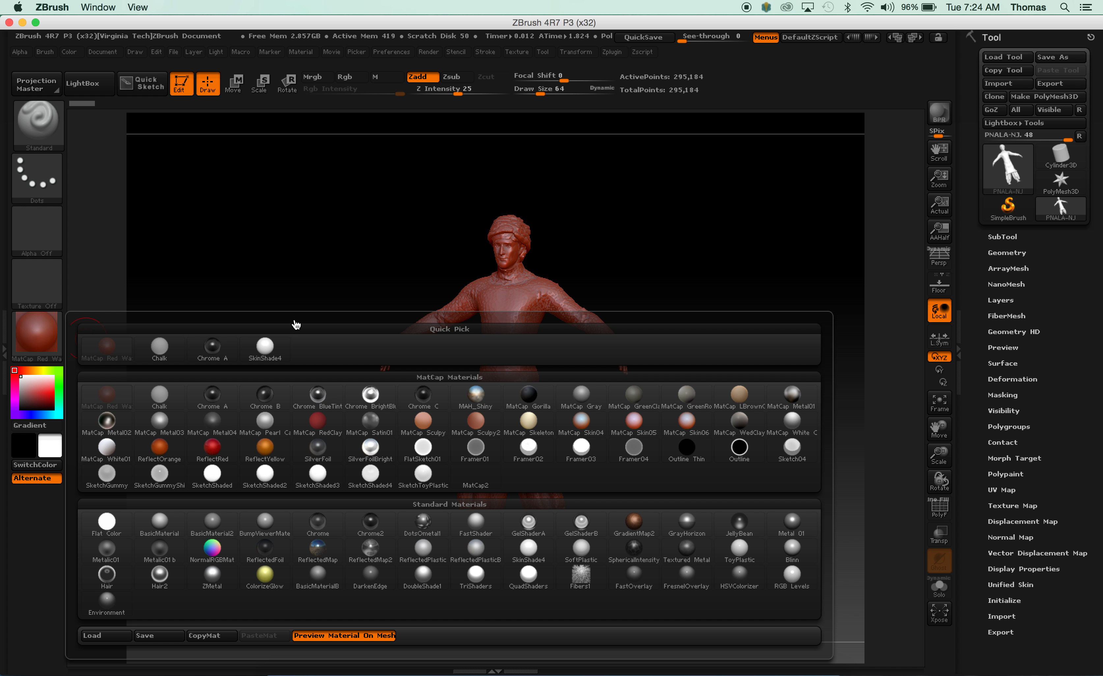
left_click(264, 348)
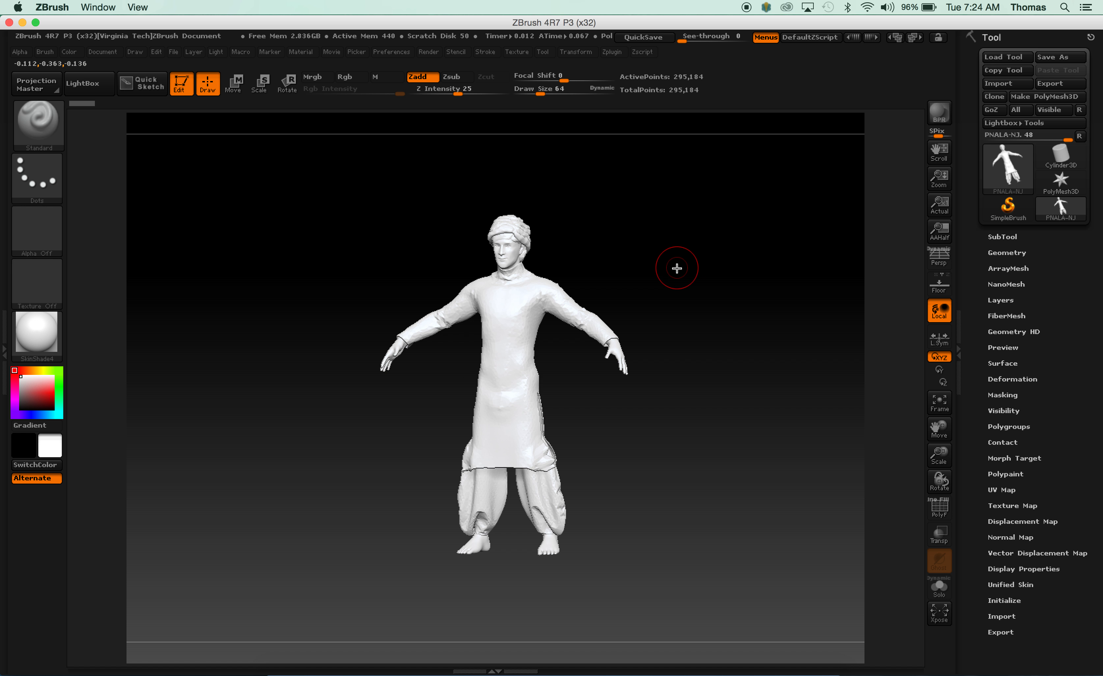
left_click(939, 401)
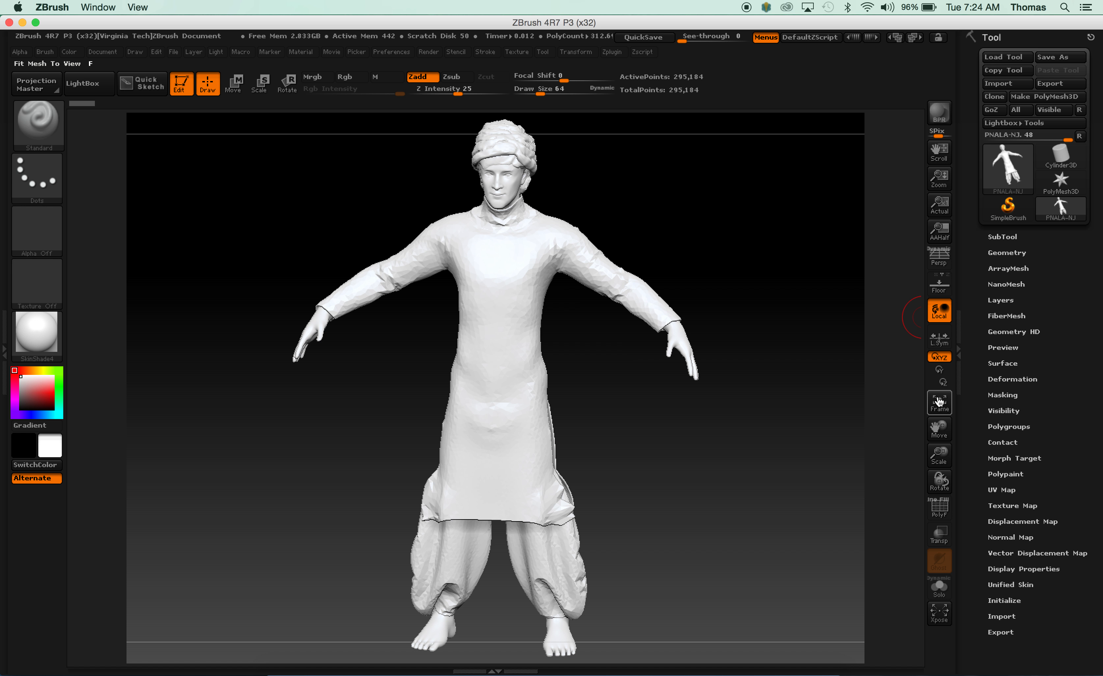
mouse_move(770, 297)
left_mouse_down()
mouse_move(548, 340)
mouse_move(480, 326)
mouse_move(539, 302)
mouse_move(507, 326)
mouse_move(505, 294)
left_mouse_up()
- Split the figure into separate subtools by its polygroups using Groups Split, accepting that the operation is not undoable
left_click(1028, 237)
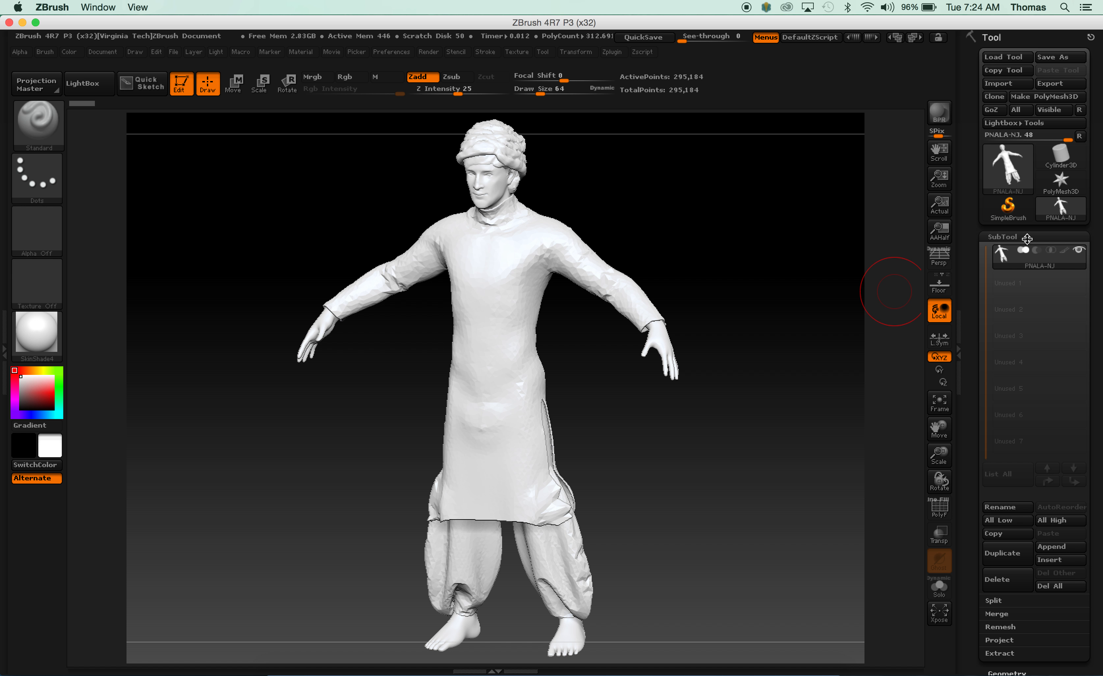
mouse_move(1039, 270)
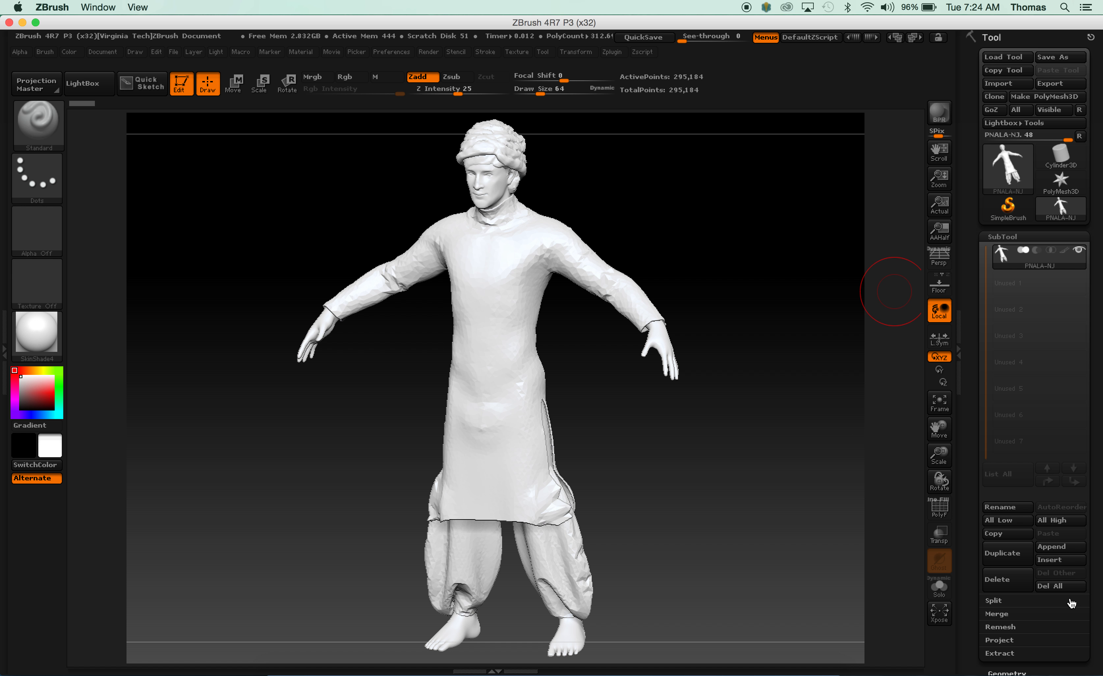
left_click_drag(1090, 585, 1092, 527)
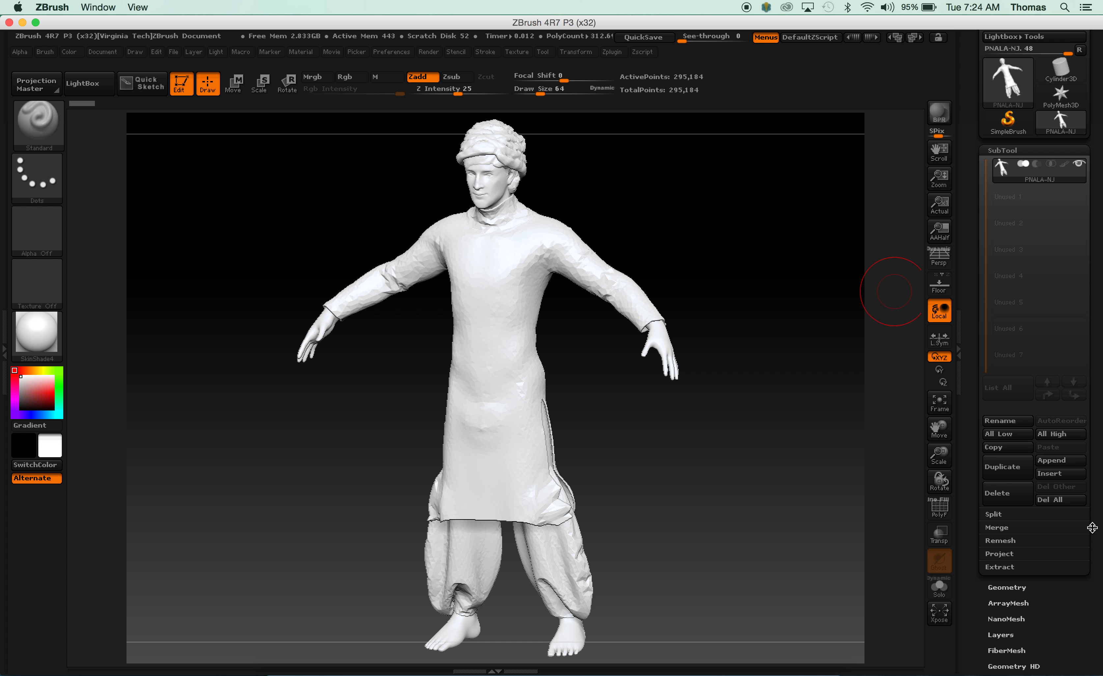
left_click(995, 515)
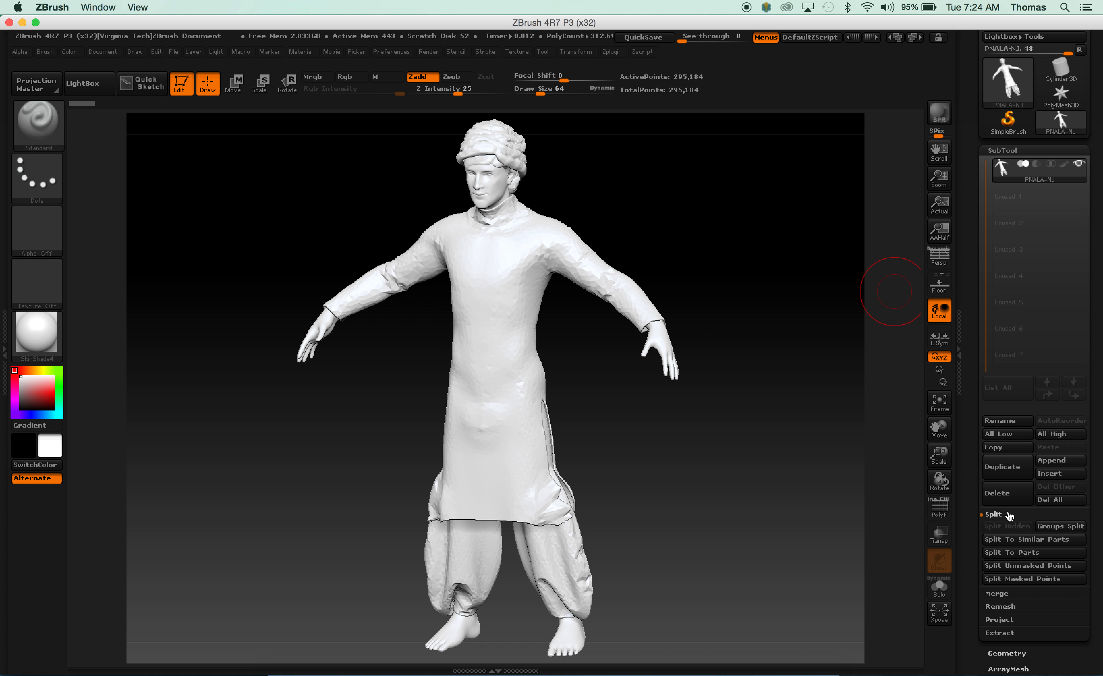
left_click(1053, 527)
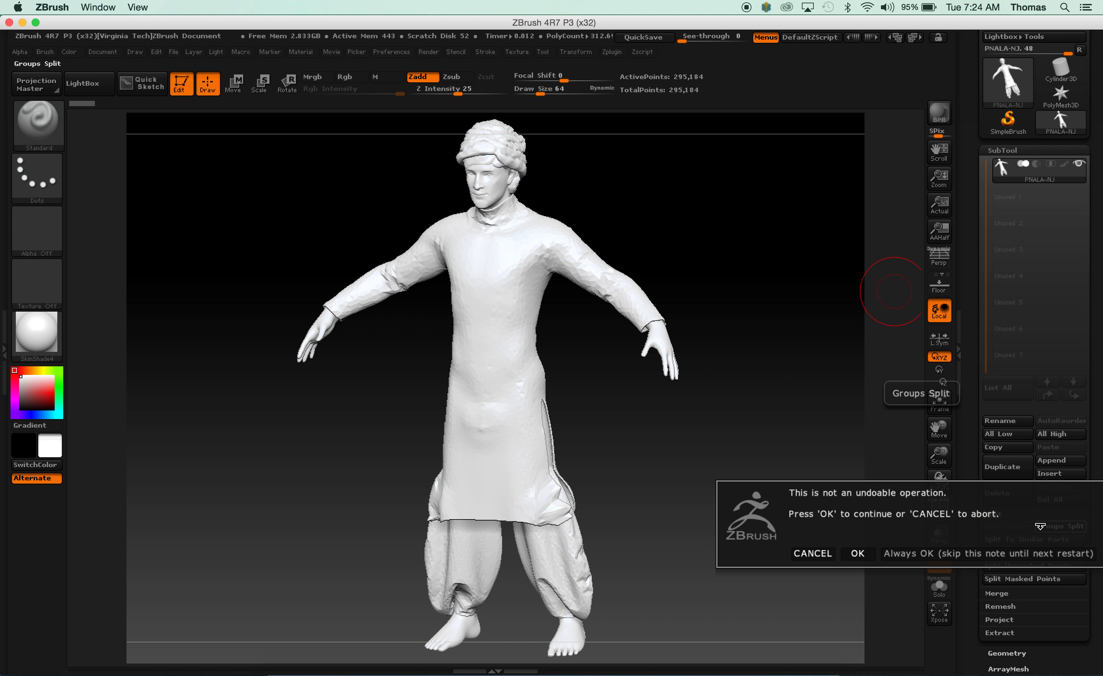
left_click(857, 553)
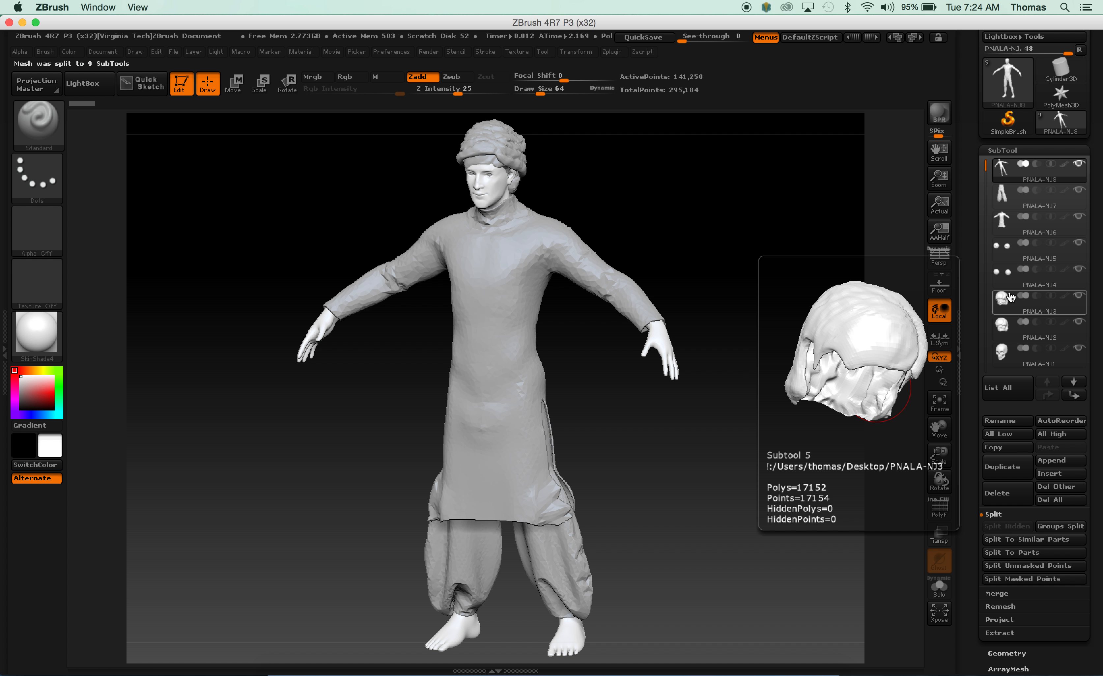
mouse_move(1008, 218)
mouse_move(1013, 184)
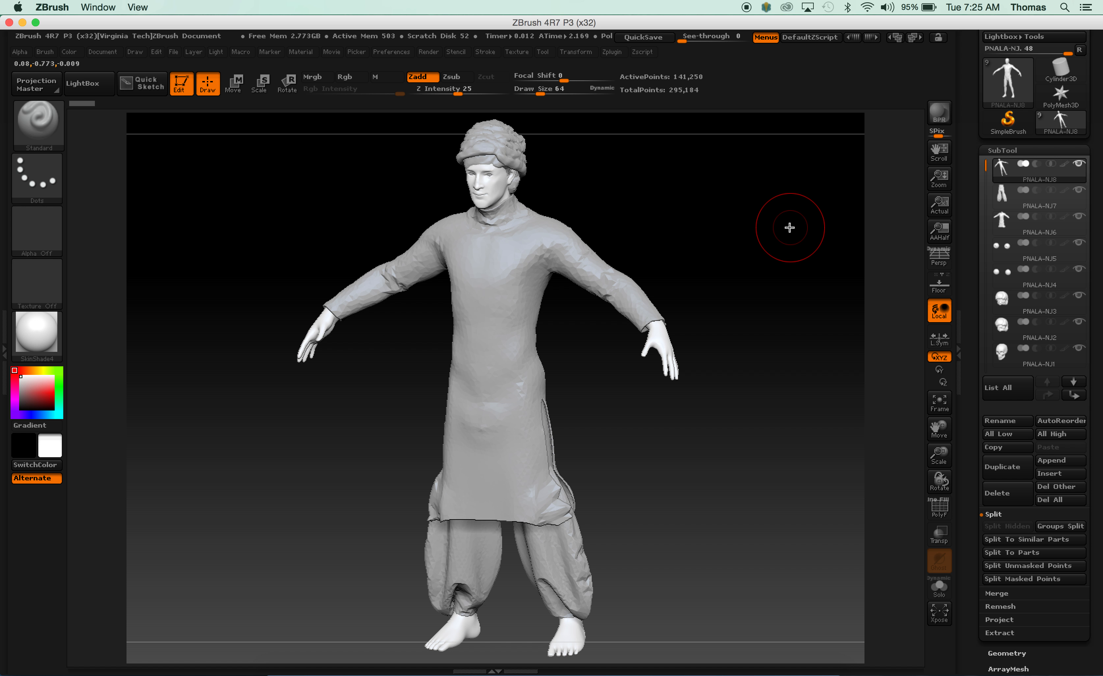
- Reconstruct the body subtool's lower subdivision levels repeatedly, down to the lowest level possible
scroll(1101, 184, "down", 5)
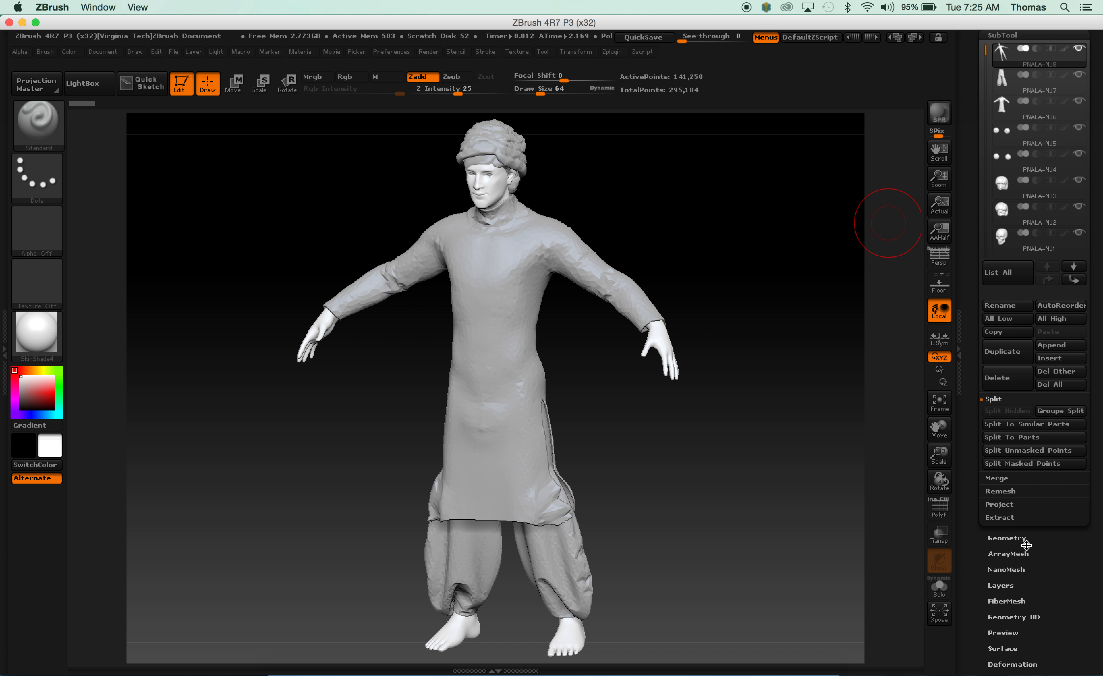
left_click(1006, 538)
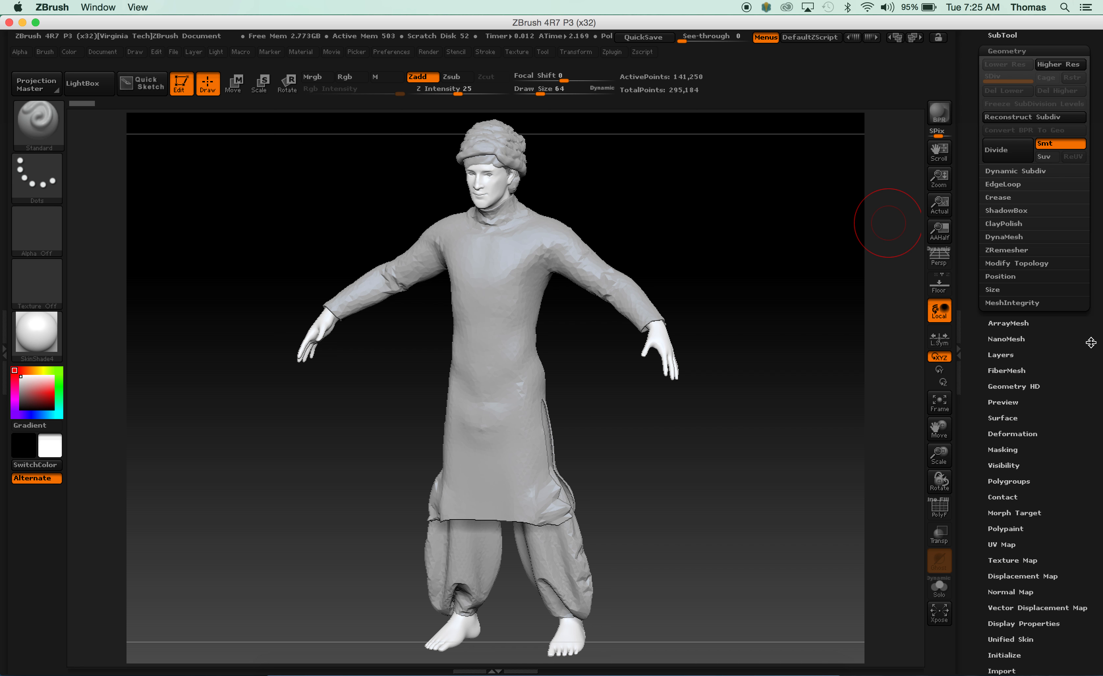
scroll(1096, 335, "up", 8)
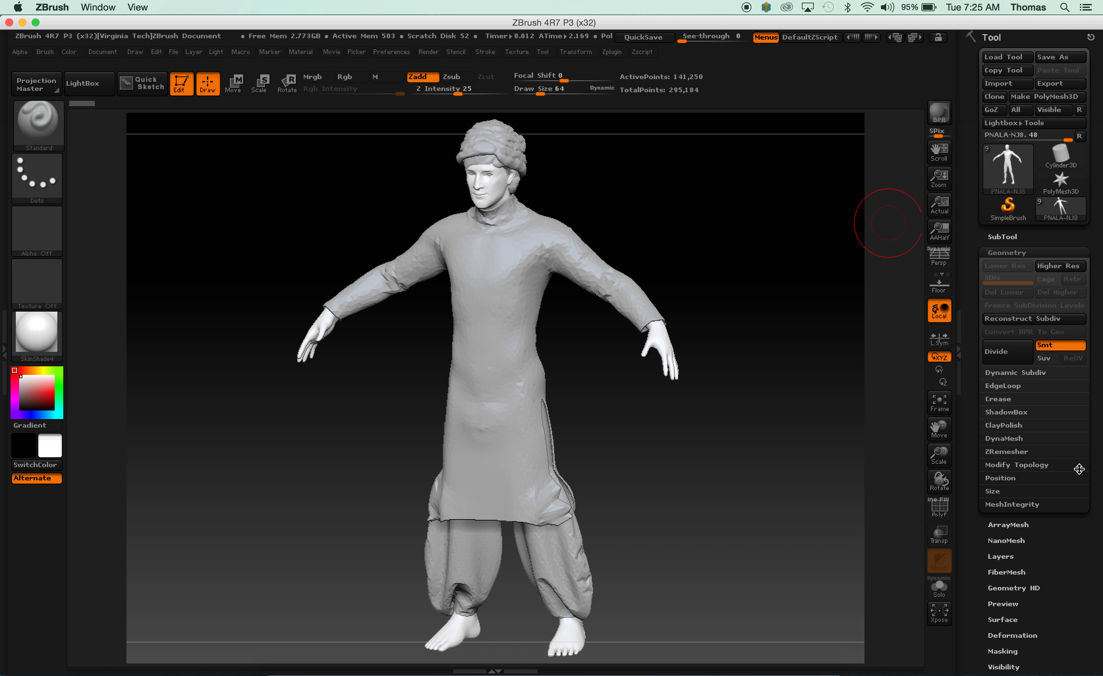
left_click(1034, 322)
left_click(1035, 322)
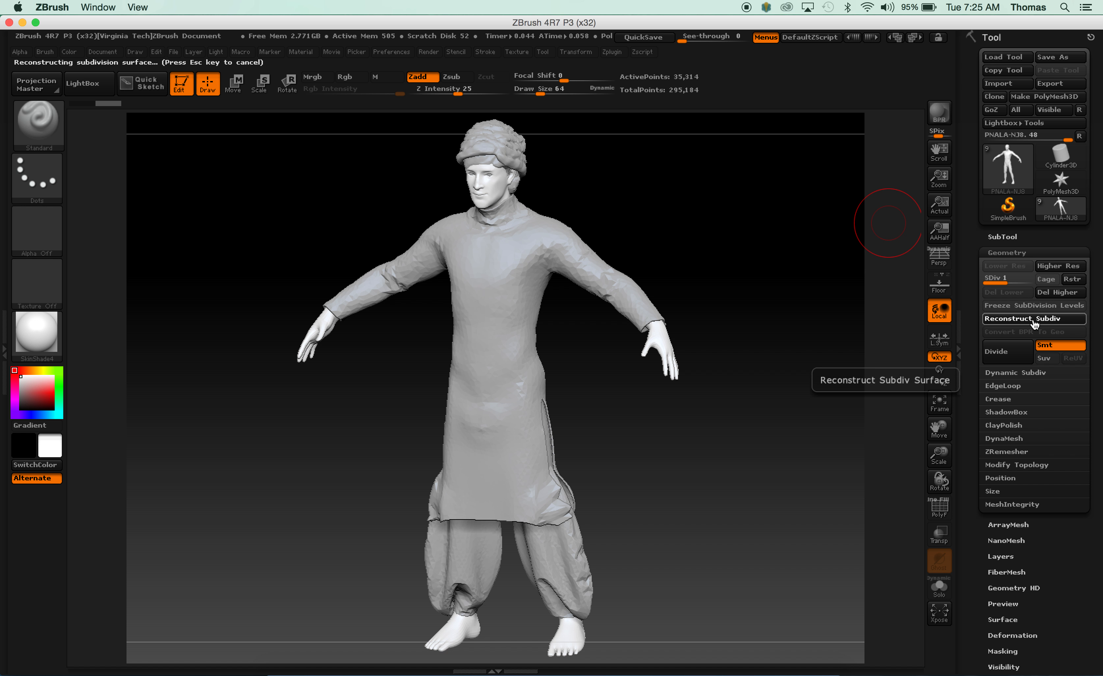
left_click(1034, 322)
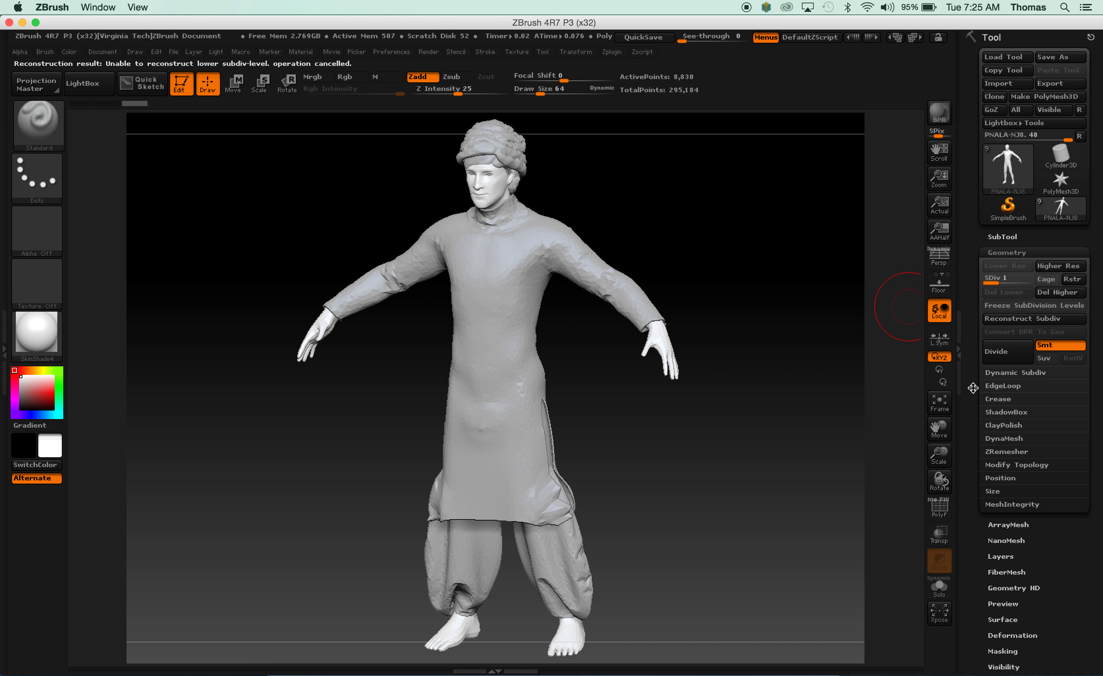
- Compare the body at subdivision levels 3 and 1, and try to reconstruct one more level below SDiv 1
left_click_drag(945, 452, 935, 426)
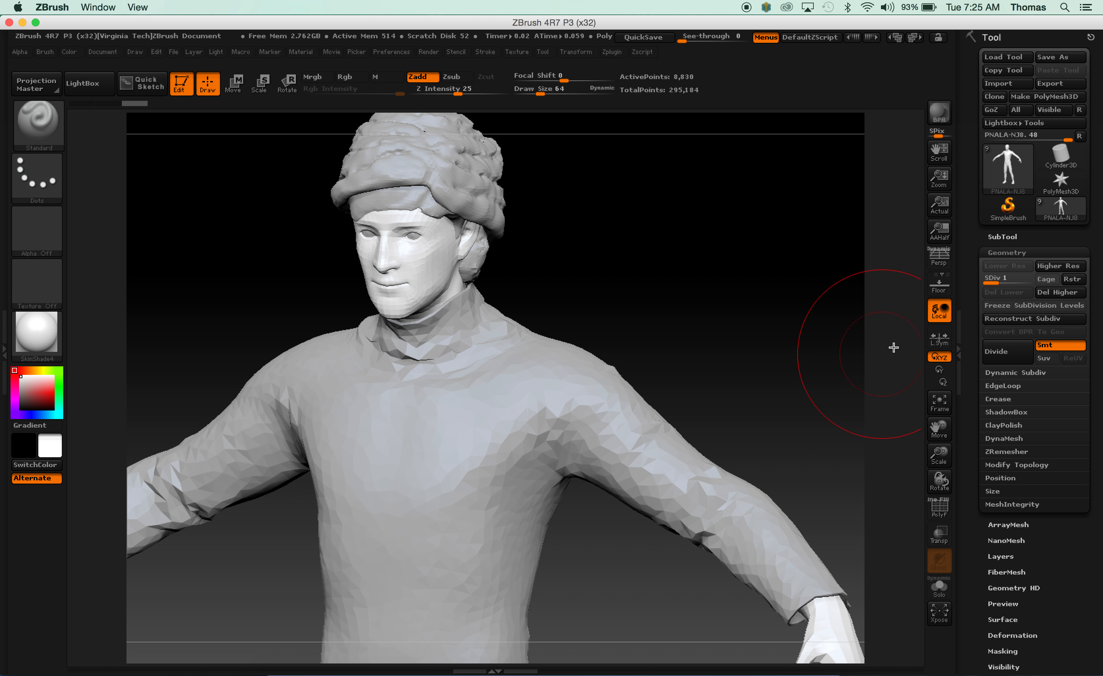
left_click_drag(993, 277, 1032, 279)
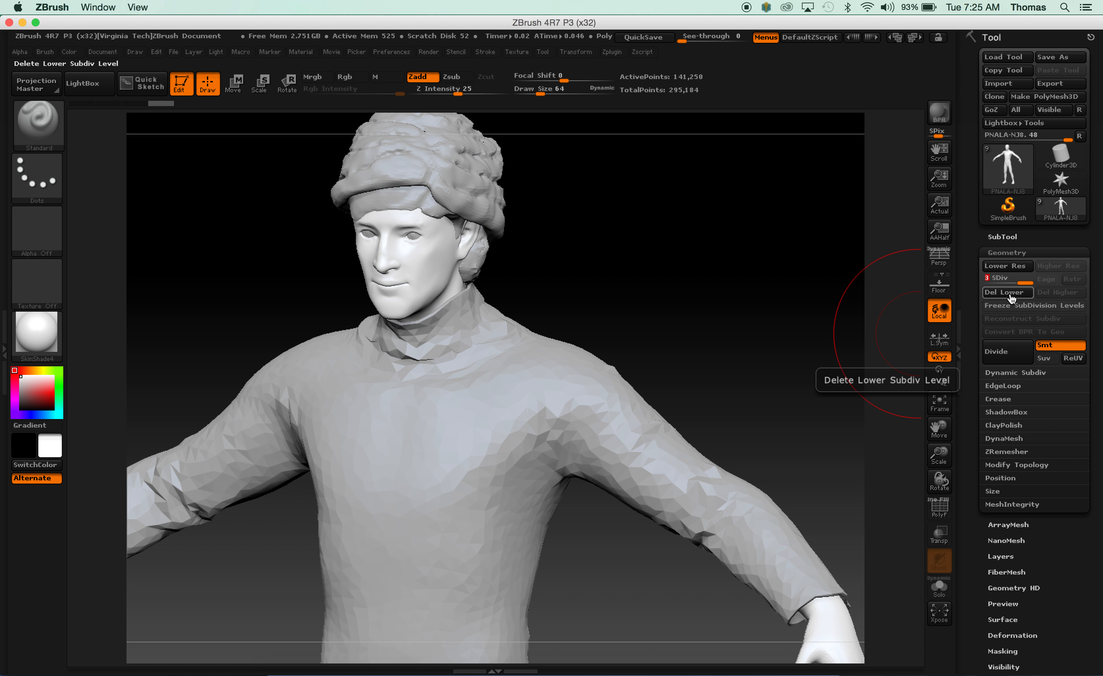
left_click_drag(1025, 282, 986, 281)
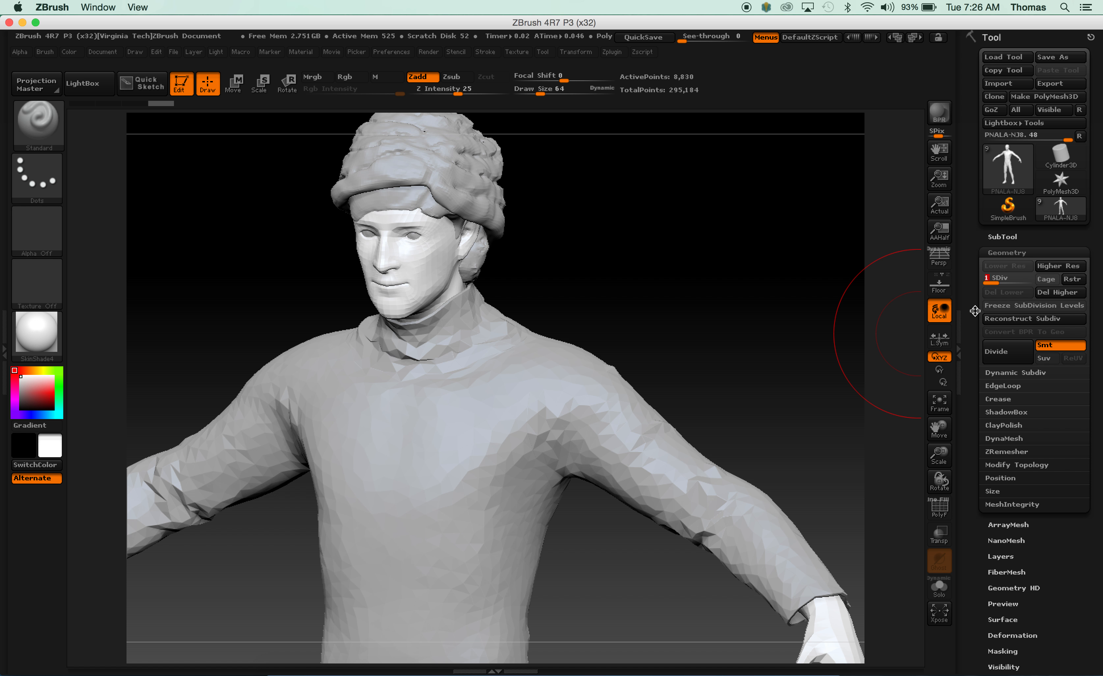
left_click(1016, 320)
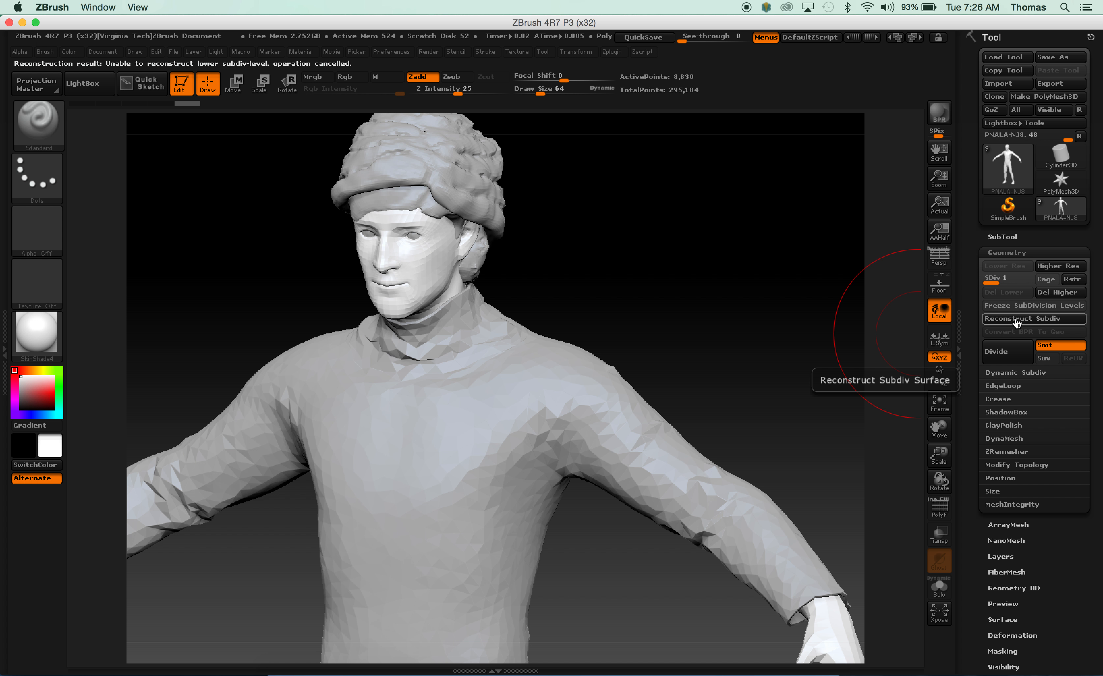
mouse_move(994, 282)
left_mouse_down()
mouse_move(1056, 286)
mouse_move(975, 283)
left_mouse_up()
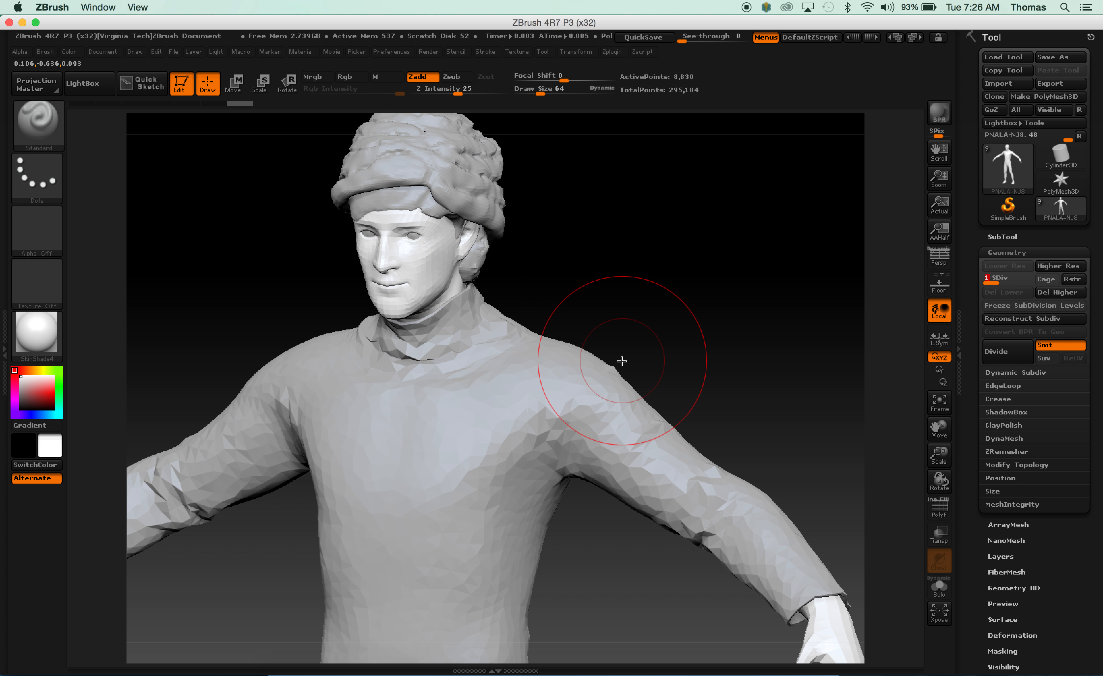
left_click_drag(939, 456, 916, 442)
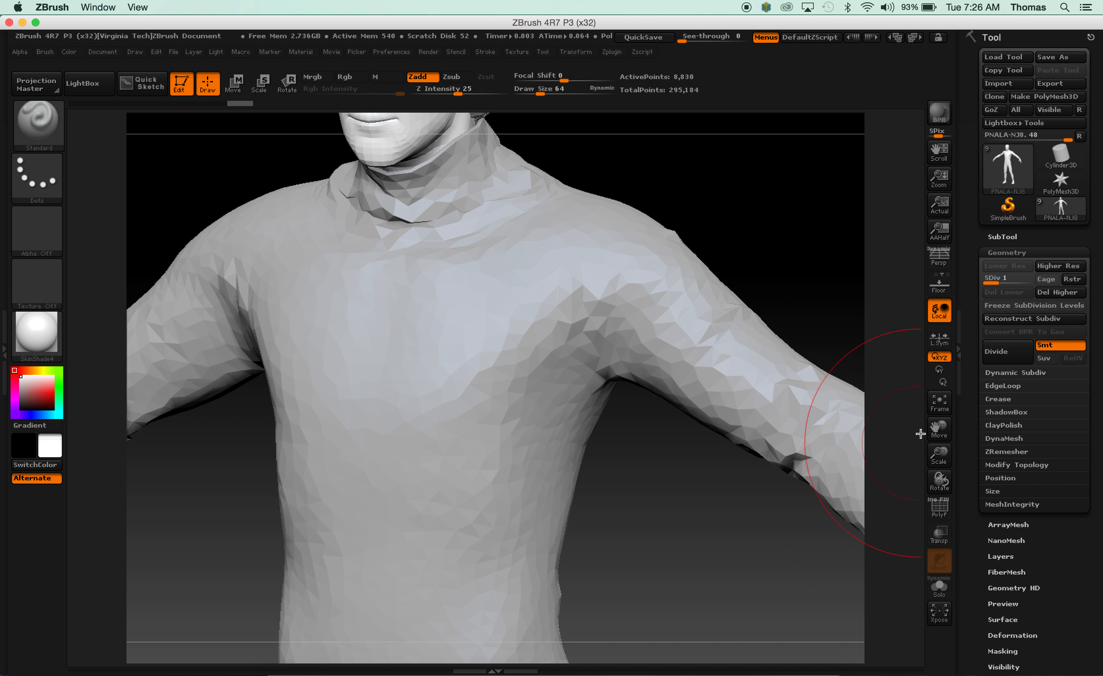
left_click(938, 401)
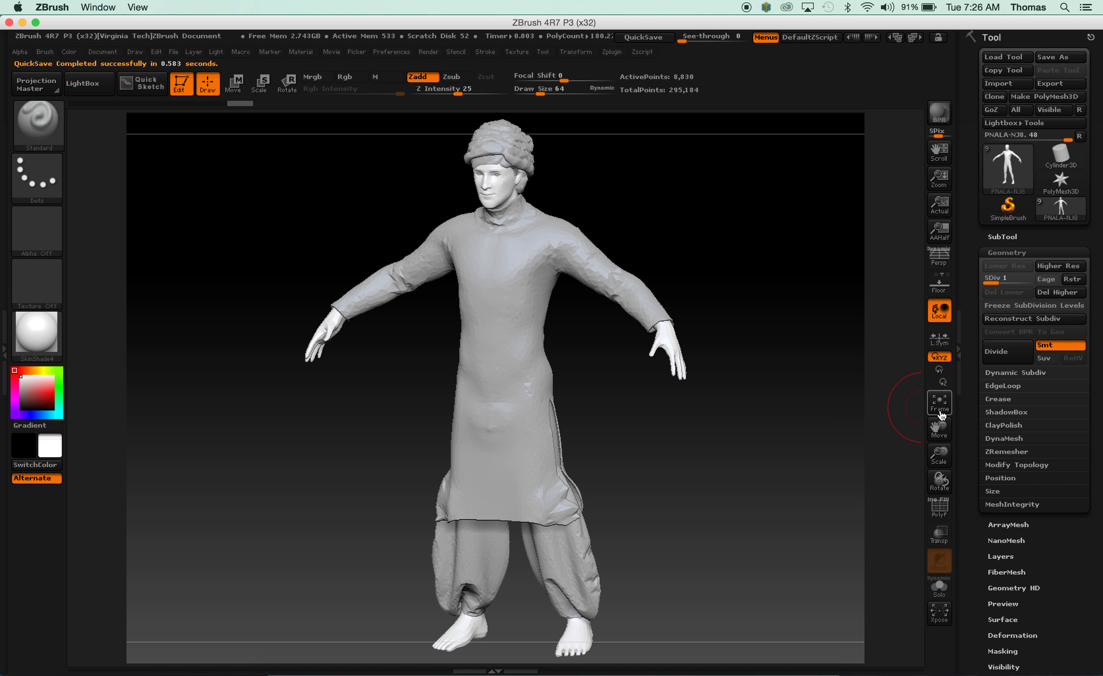
- Hide the clothing, eye and inner head subtools PNALA-NJ7 through PNALA-NJ1, keeping the body visible
left_click(1023, 235)
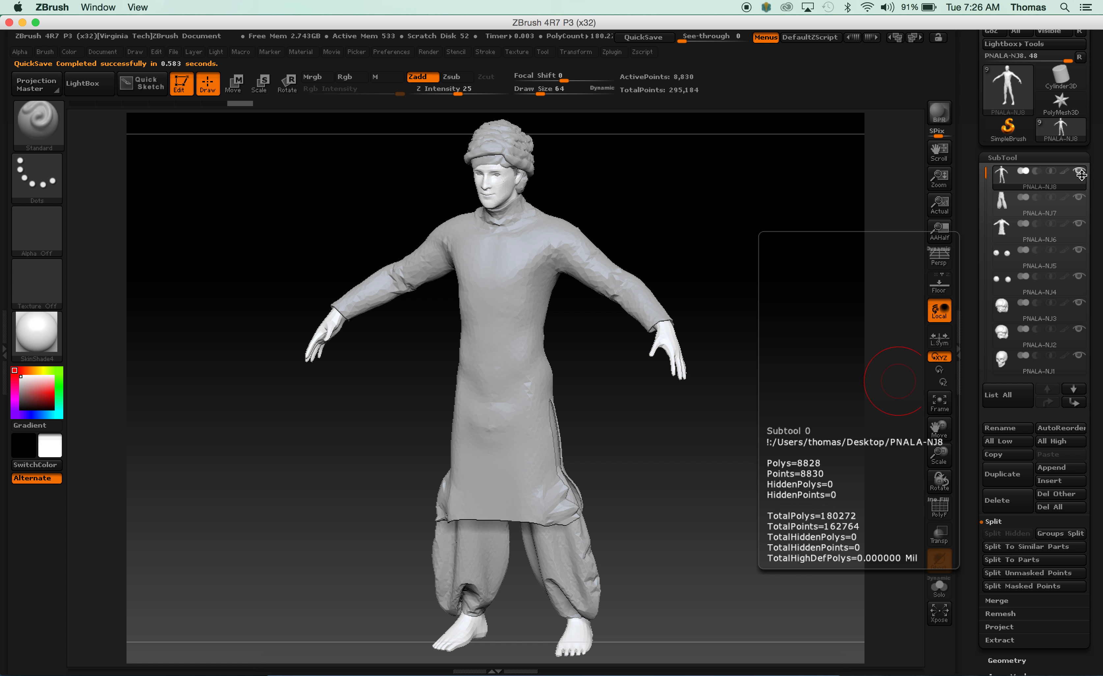
left_click(1079, 198)
left_click(1079, 224)
left_click(1080, 250)
left_click(1079, 276)
left_click(1080, 304)
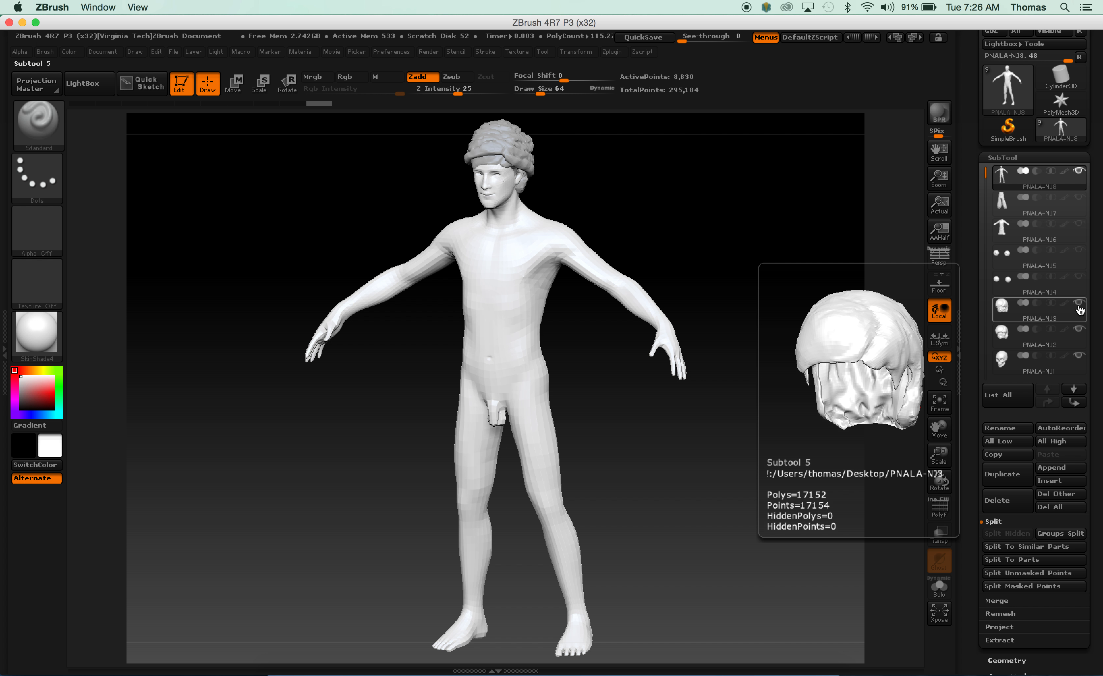
left_click(1080, 330)
left_click(1081, 357)
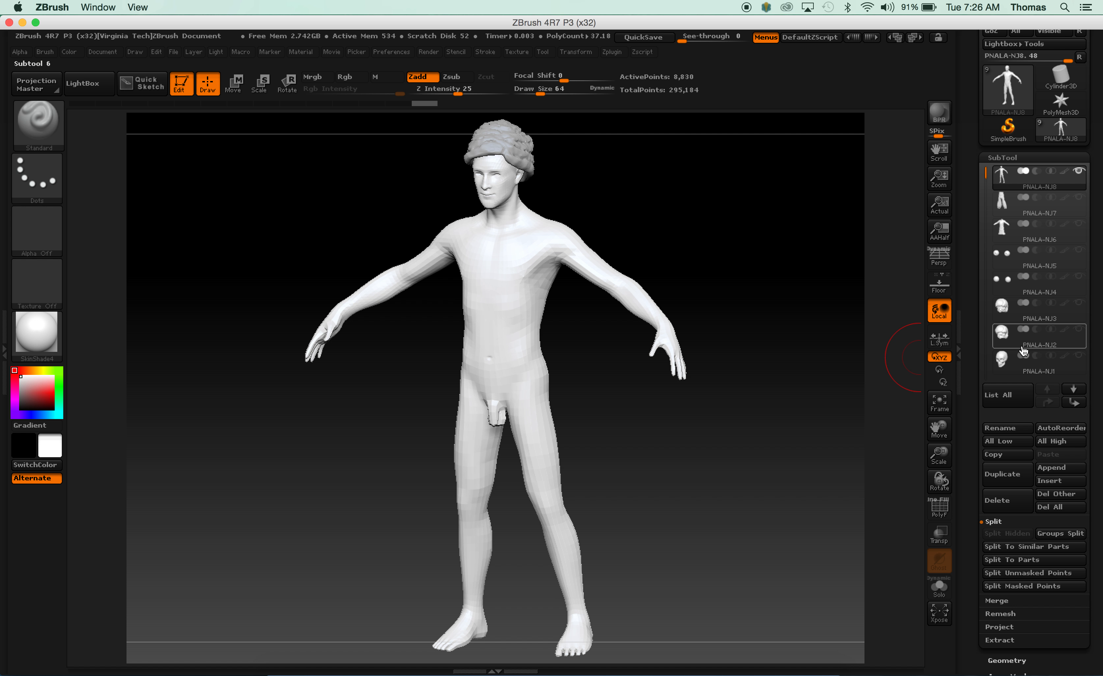
- Hide the PNALA-NJ headwear subtool at the end of the subtool list to isolate the body
mouse_move(1021, 349)
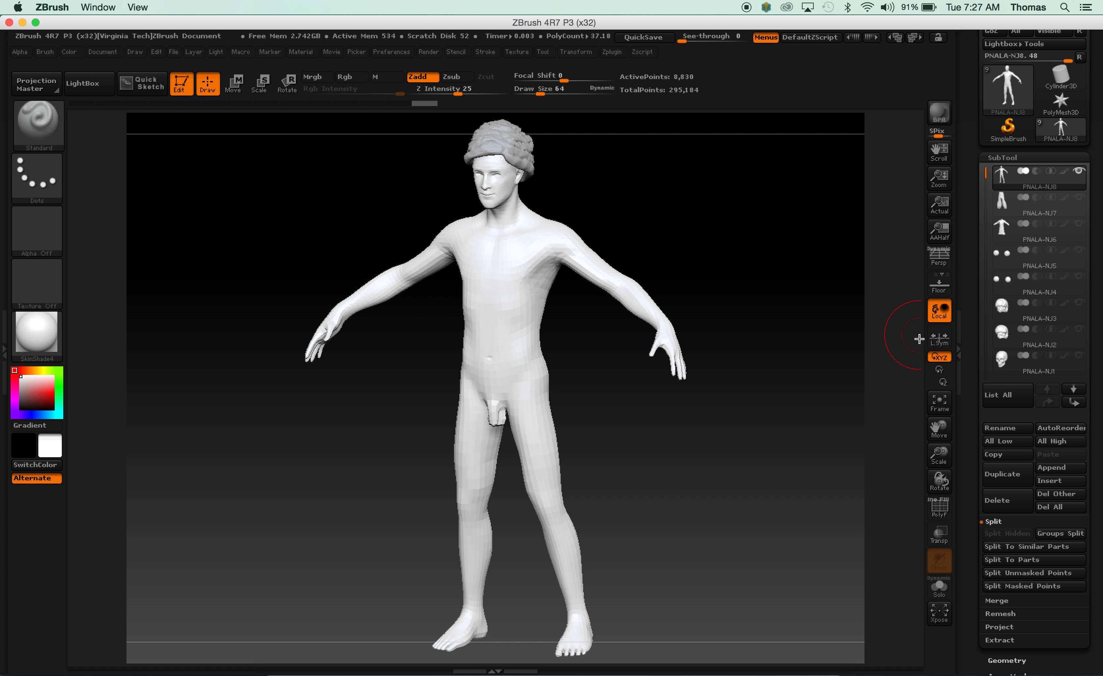
left_click_drag(950, 423, 939, 525)
left_click_drag(944, 461, 961, 521)
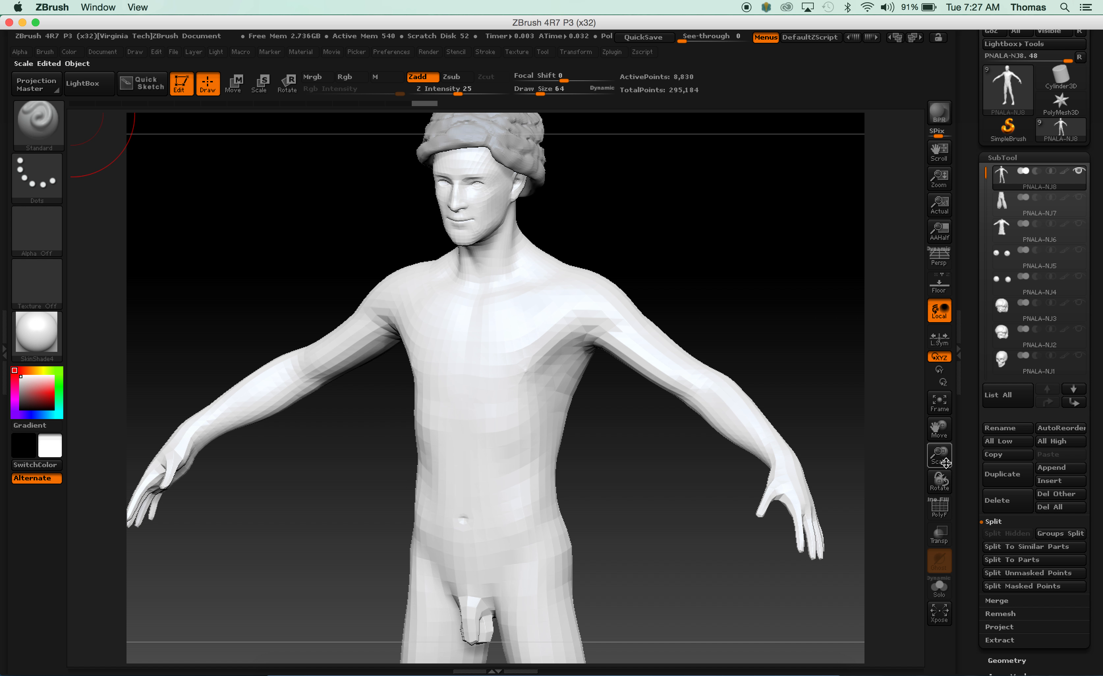
left_click_drag(939, 428, 931, 525)
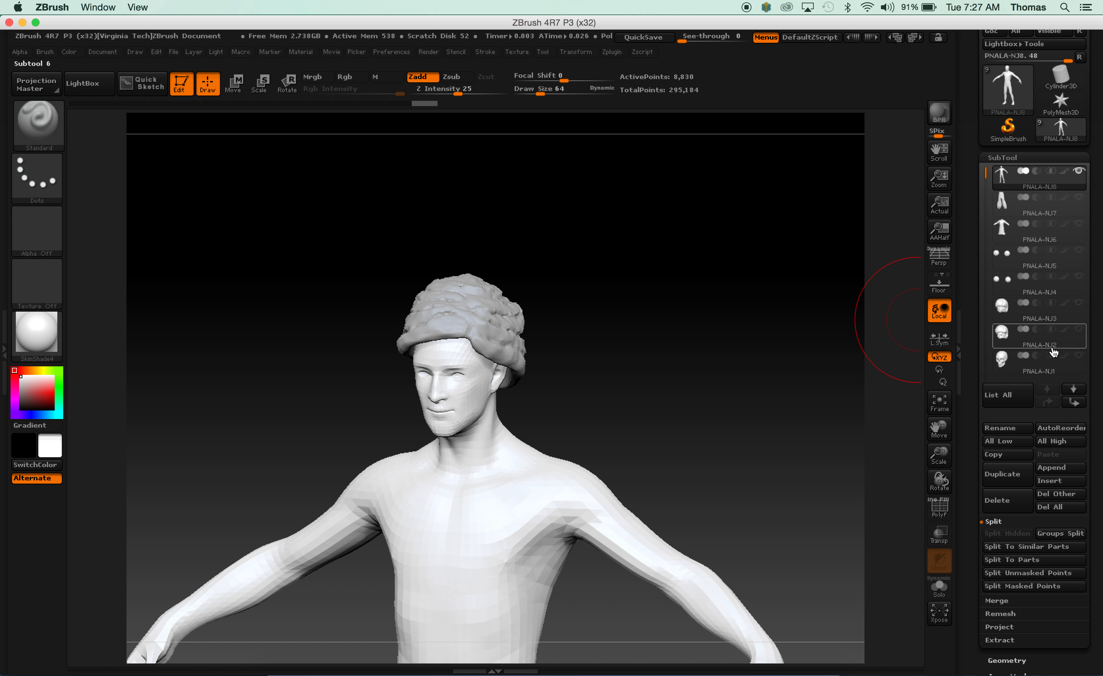
left_click_drag(984, 263, 984, 183)
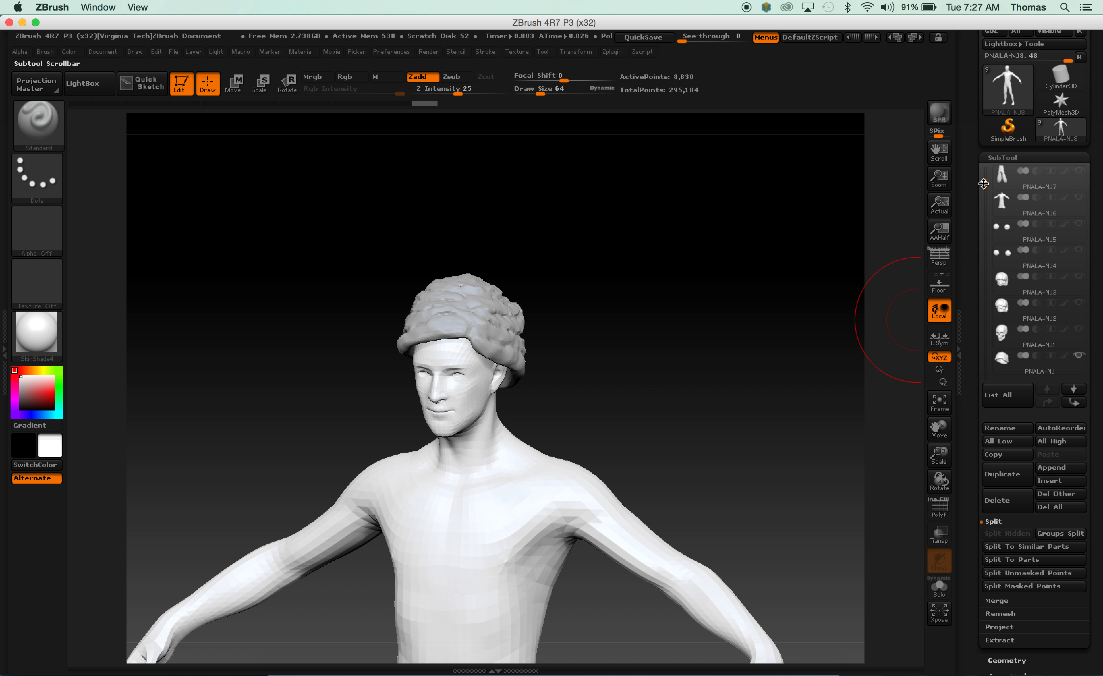
left_click(1079, 356)
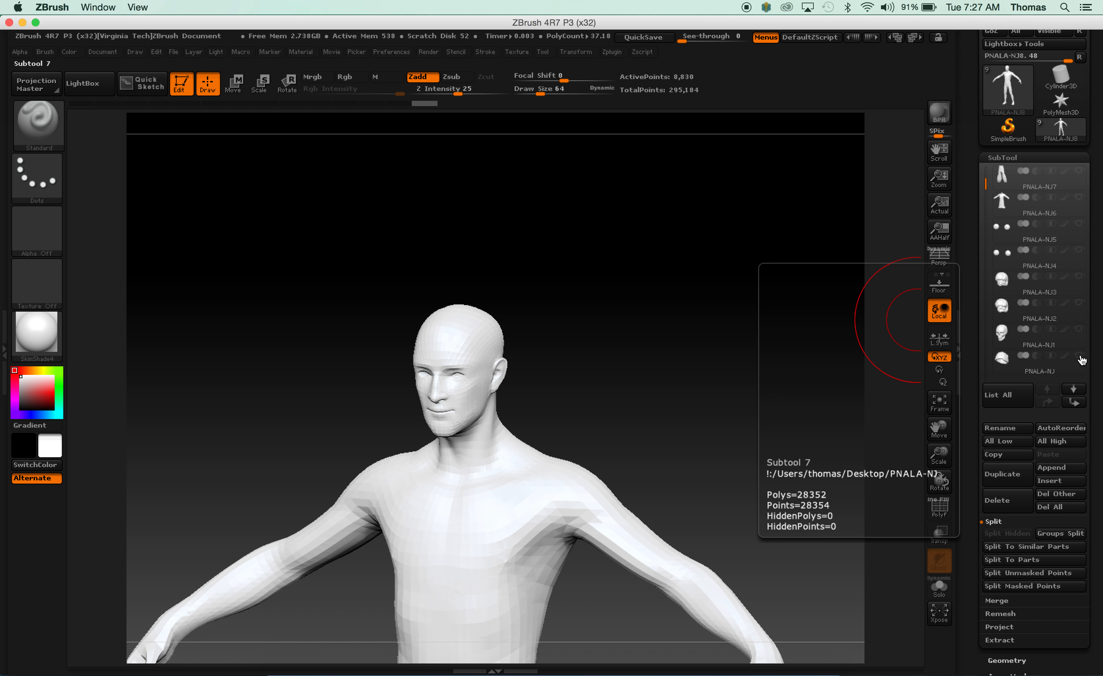
left_click_drag(982, 186, 988, 163)
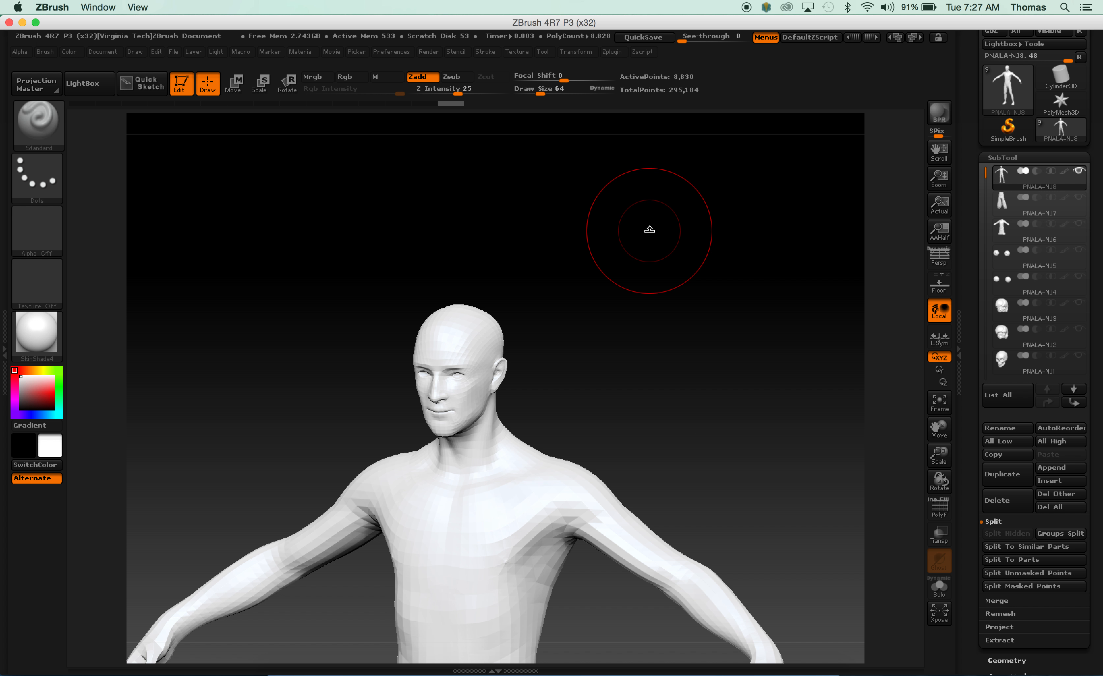
- Unwrap the isolated body subtool with UV Master using Symmetry
mouse_move(662, 296)
left_mouse_down()
mouse_move(704, 376)
mouse_move(683, 369)
mouse_move(680, 384)
left_mouse_up()
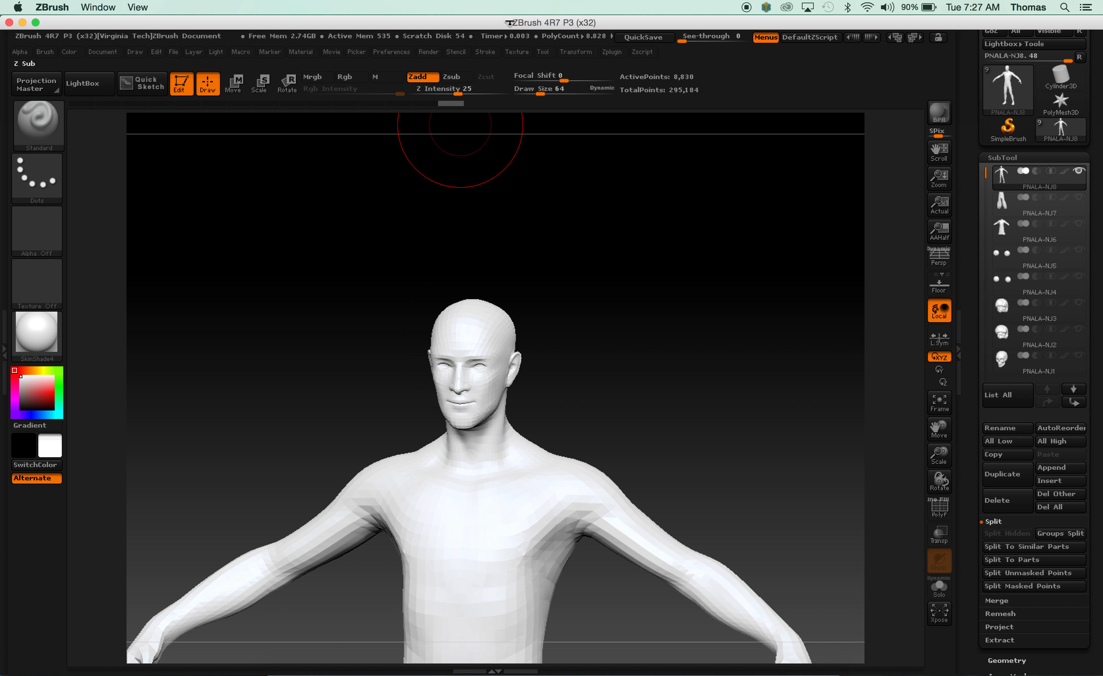
left_click(615, 53)
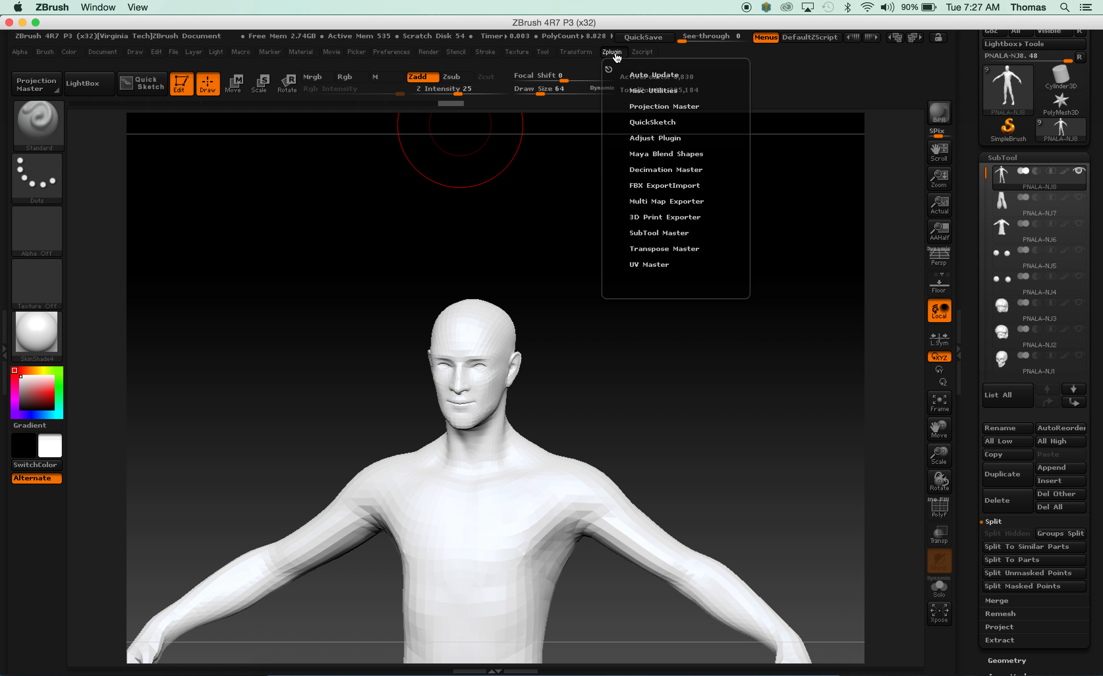
left_click(662, 265)
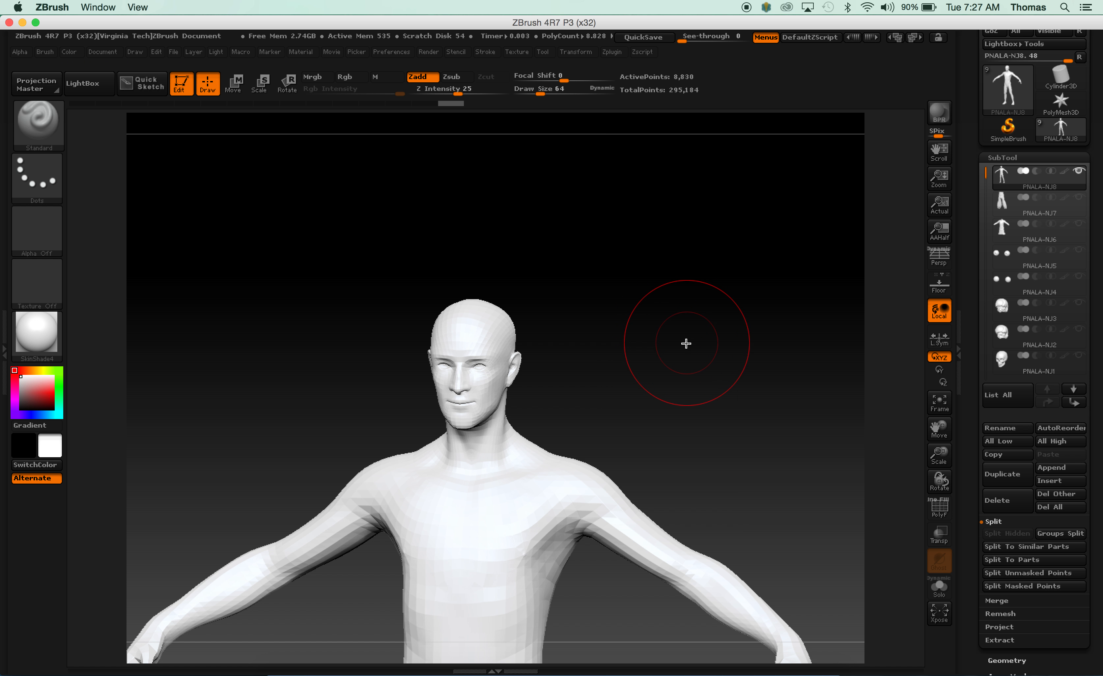
left_click(613, 53)
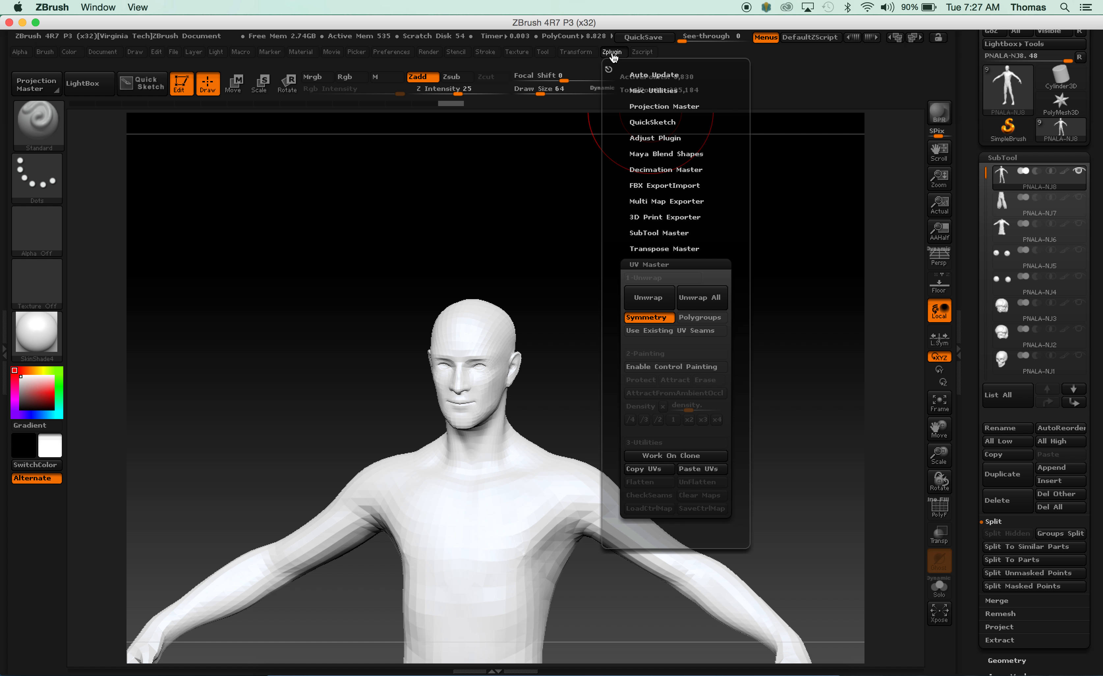
left_click(657, 308)
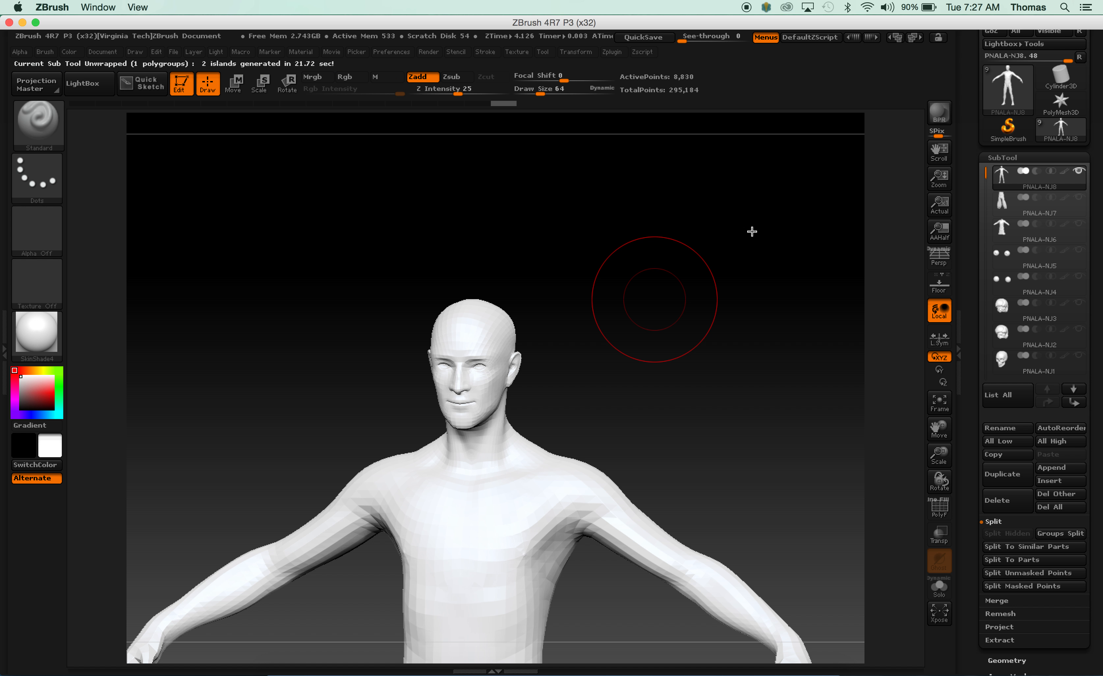
- Set the brush to paint Rgb colour only, with Zadd sculpting switched off
left_click_drag(734, 347, 713, 342)
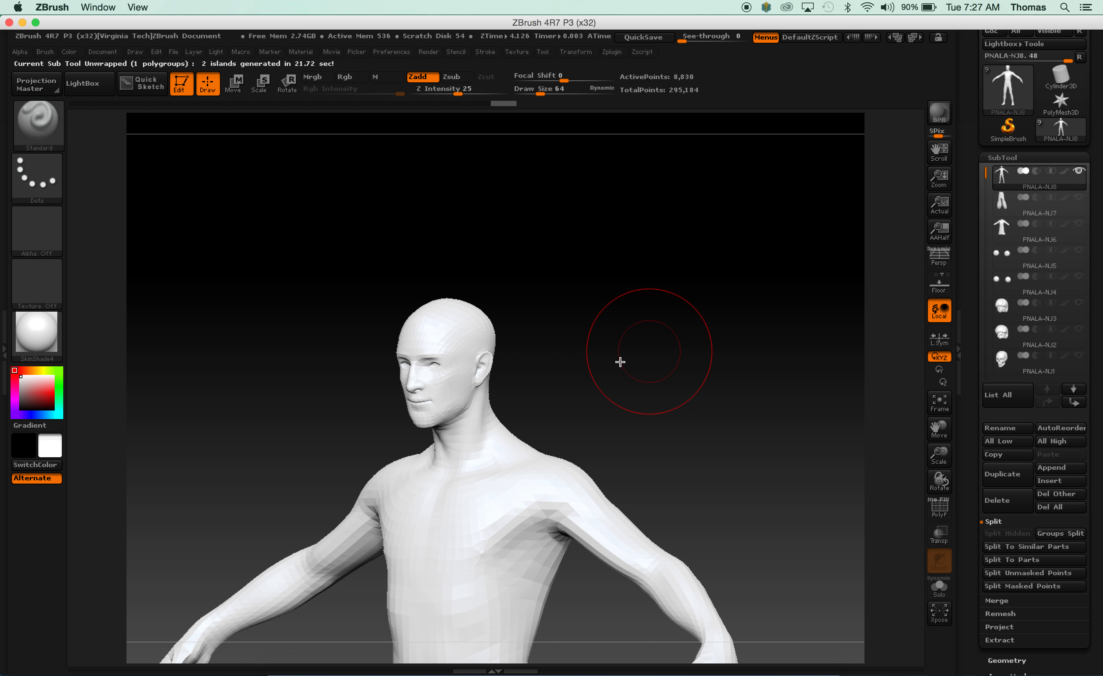
mouse_move(591, 325)
left_mouse_down()
mouse_move(532, 337)
mouse_move(451, 322)
left_mouse_up()
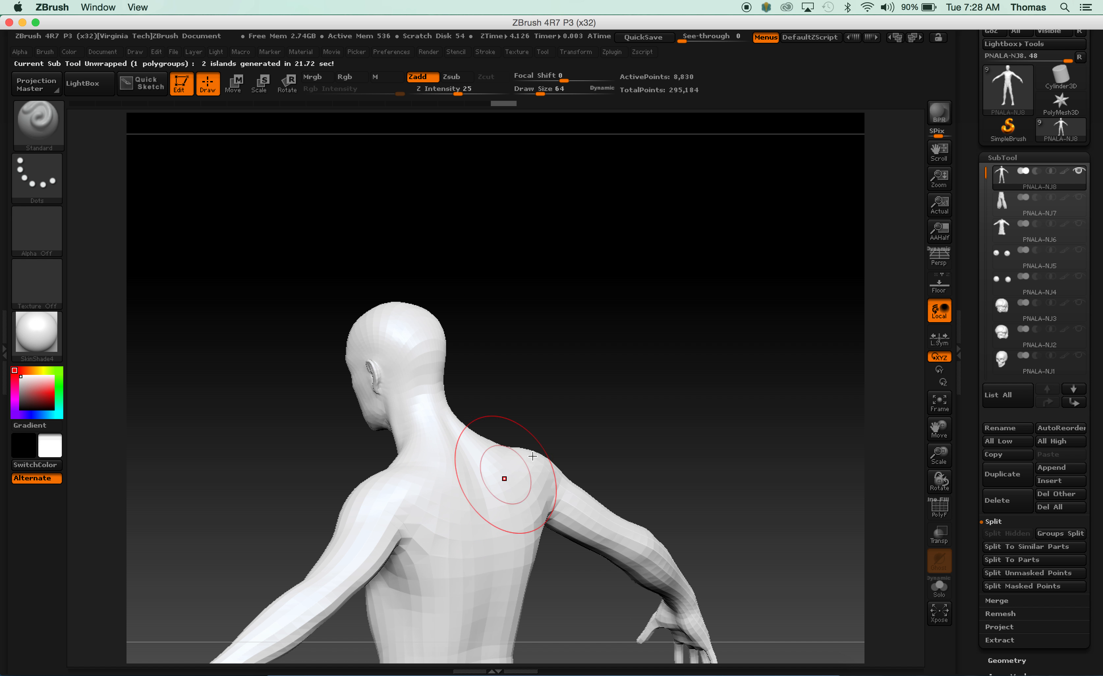
mouse_move(585, 331)
left_mouse_down()
mouse_move(618, 308)
mouse_move(704, 288)
mouse_move(694, 288)
left_mouse_up()
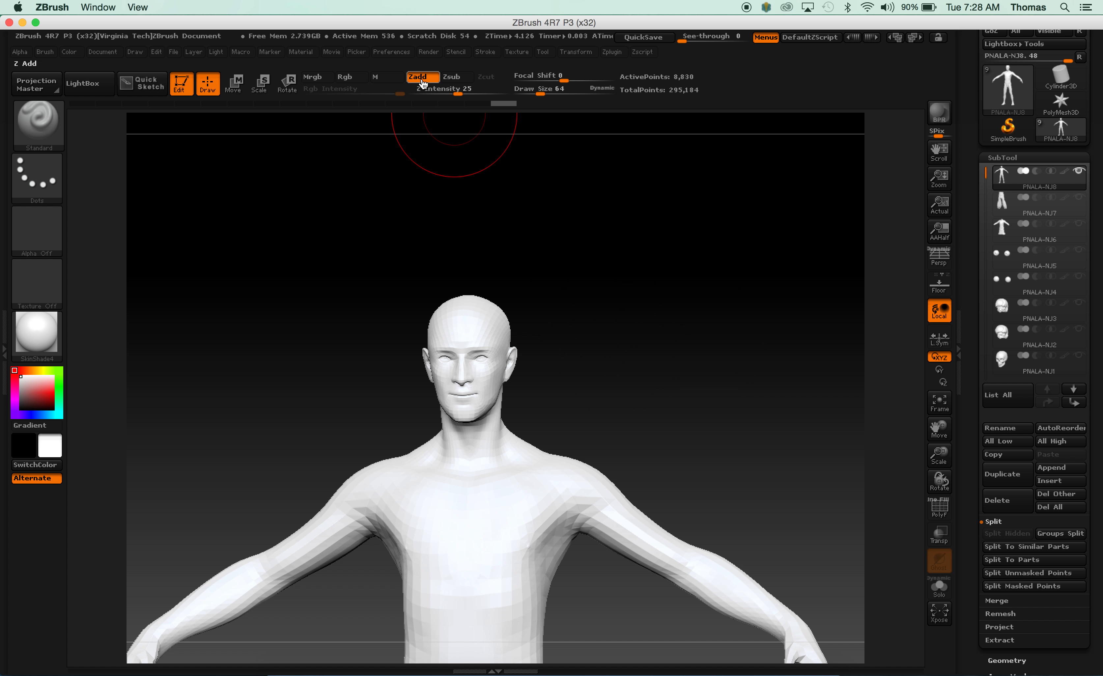
left_click(348, 77)
left_click(417, 77)
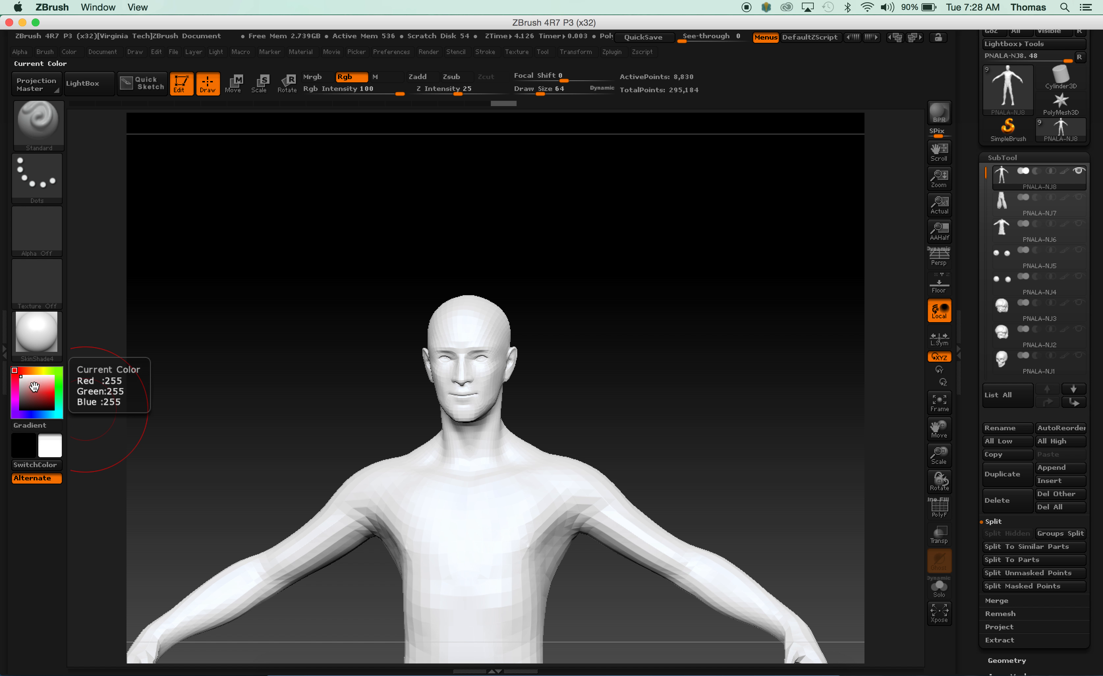
- Enable Colorize in the body's Polypaint settings
left_click_drag(1098, 390, 1092, 167)
scroll(1092, 166, "up", 10)
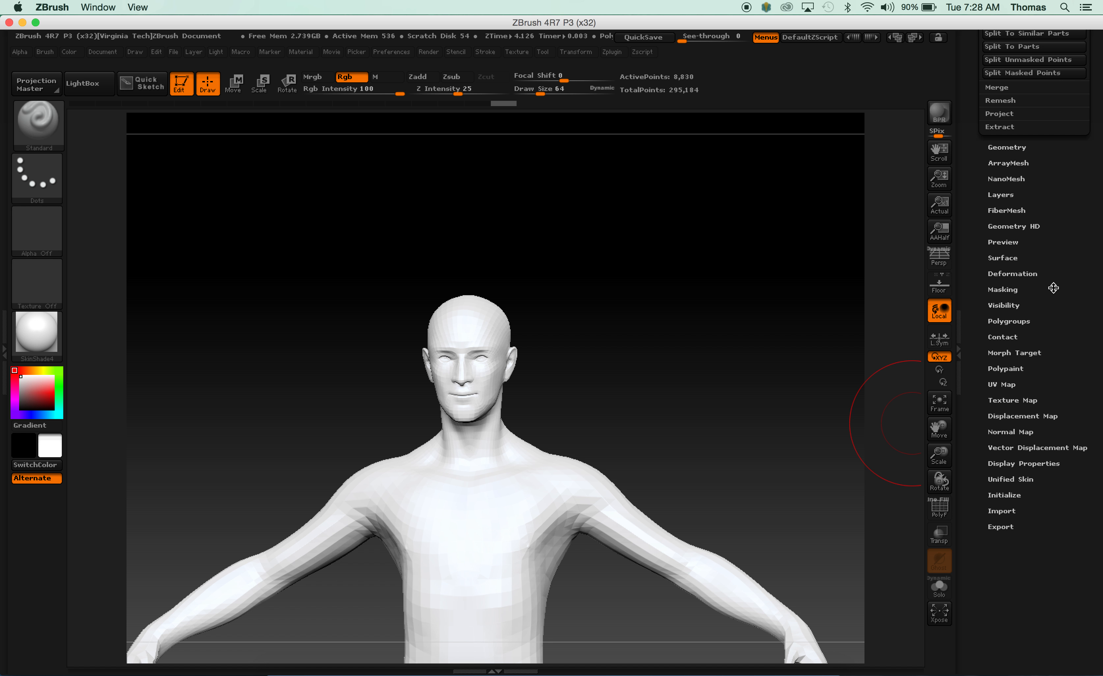
left_click(1022, 401)
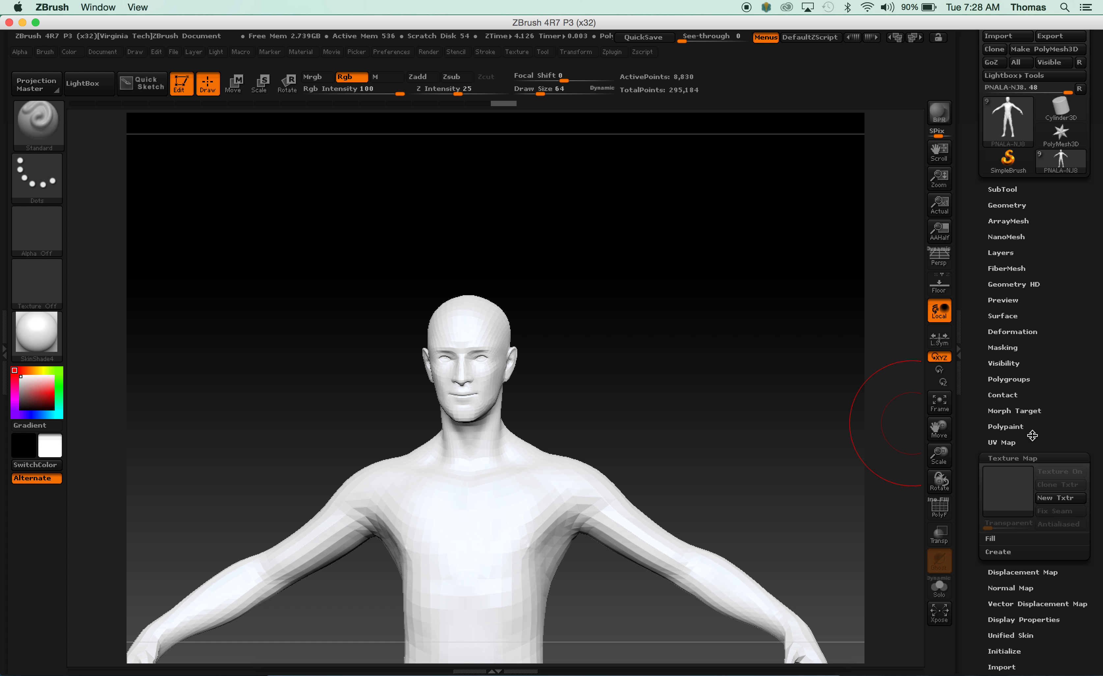
left_click(1020, 424)
left_click(1020, 441)
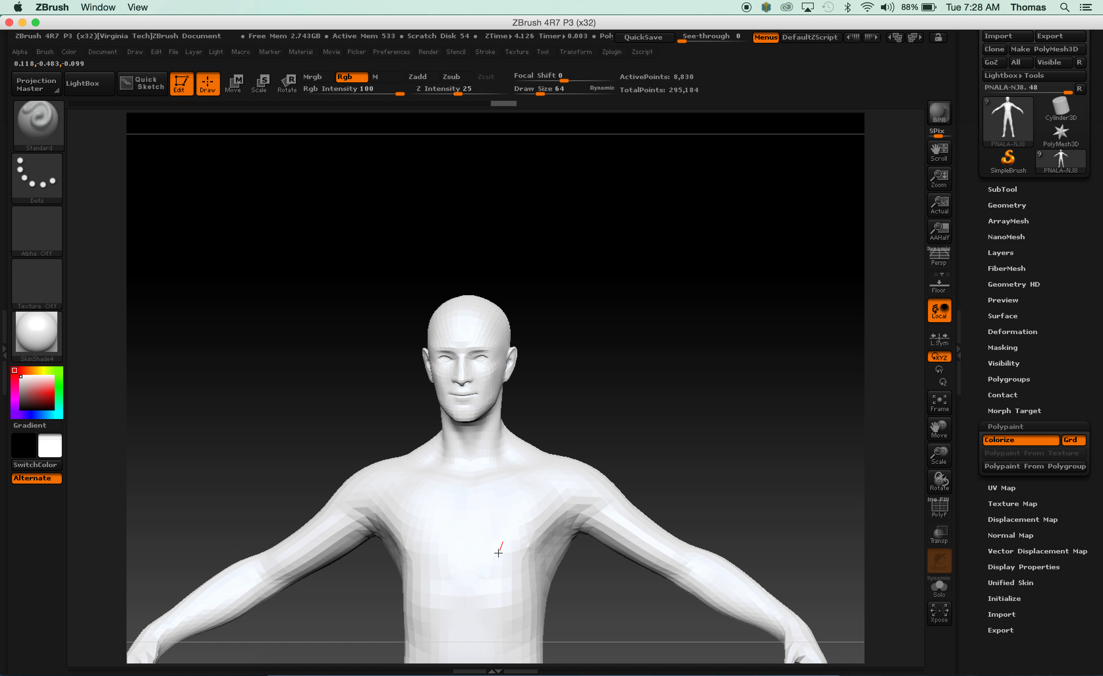
- Choose a bright red and paint a large spot on the left side of the figure's chest
left_click(30, 384)
left_click_drag(29, 384, 49, 392)
mouse_move(500, 524)
left_mouse_down()
mouse_move(505, 570)
mouse_move(492, 555)
left_mouse_up()
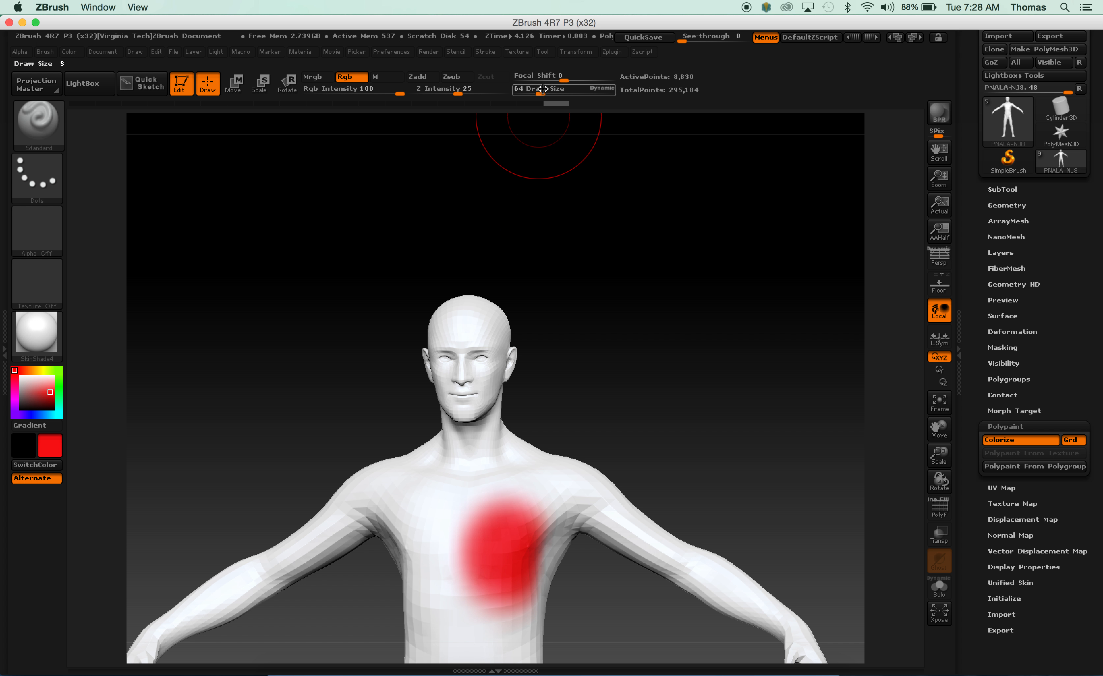
- Set Draw Size to 15 and paint a red stroke along each upper arm
left_click_drag(538, 90, 528, 91)
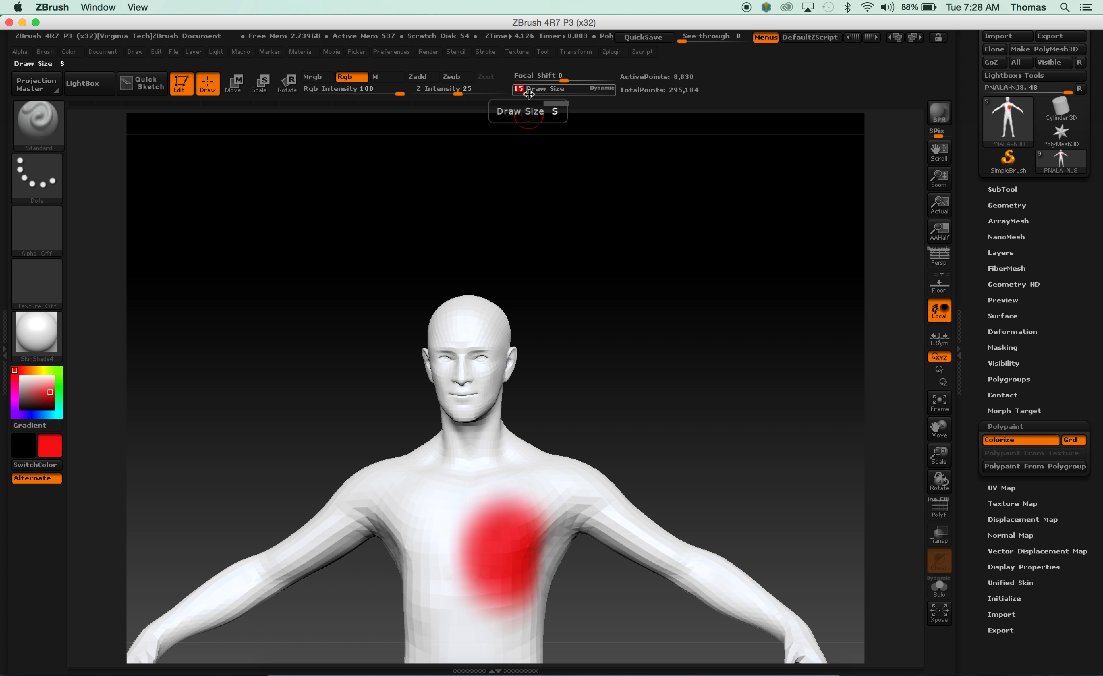
mouse_move(380, 511)
left_mouse_down()
mouse_move(349, 516)
mouse_move(293, 553)
left_mouse_up()
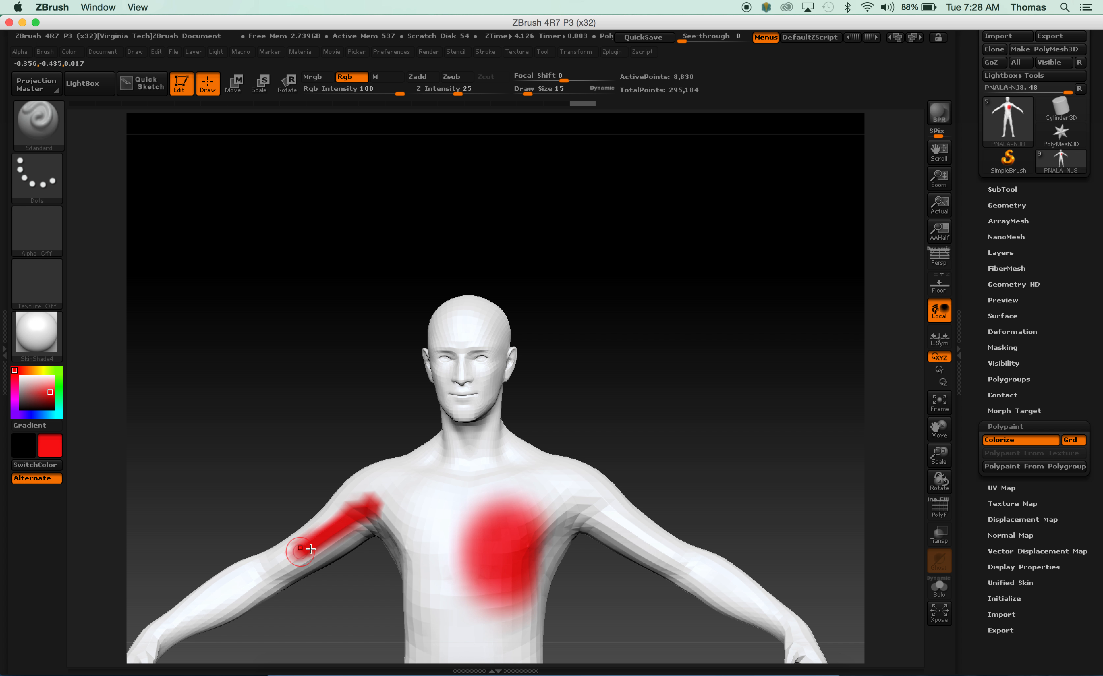
left_click_drag(588, 497, 631, 524)
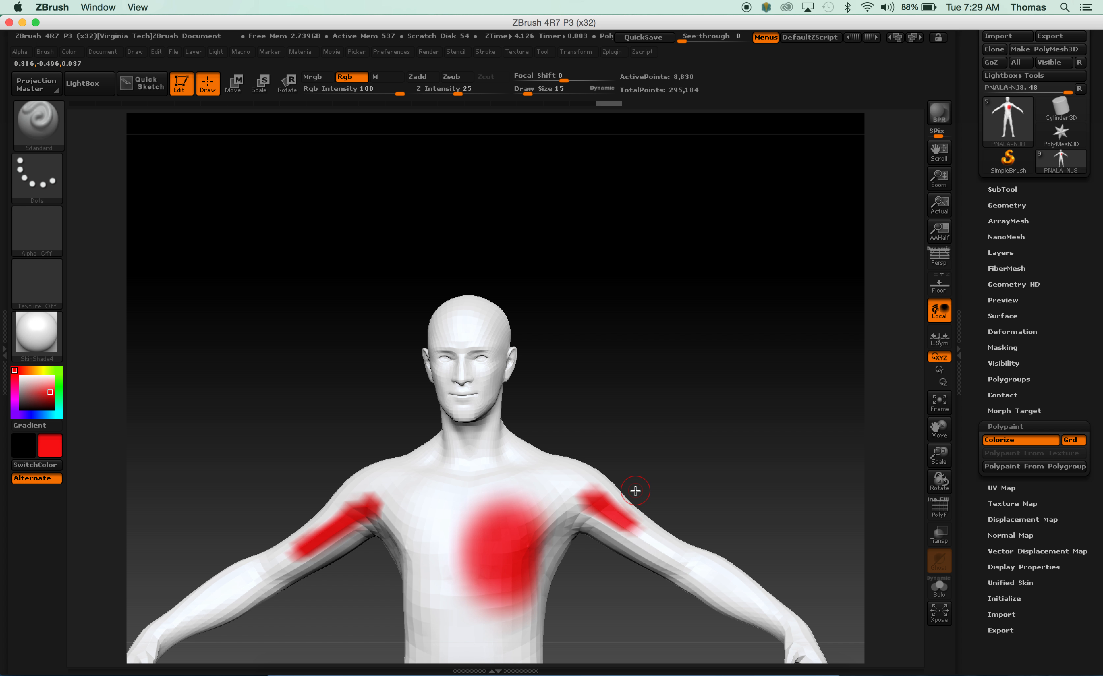
- Raise the body two subdivision levels and paint red strokes from the neck onto the chest and across the forehead
key("d")
key("d")
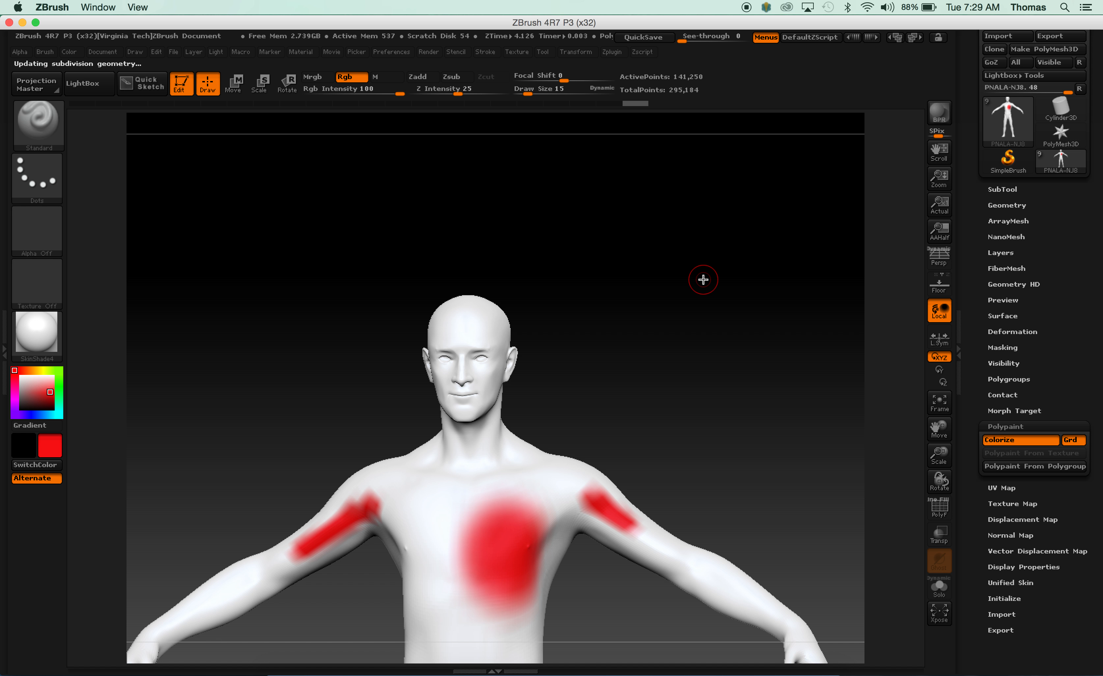
left_click_drag(448, 447, 420, 529)
left_click_drag(457, 319, 496, 349)
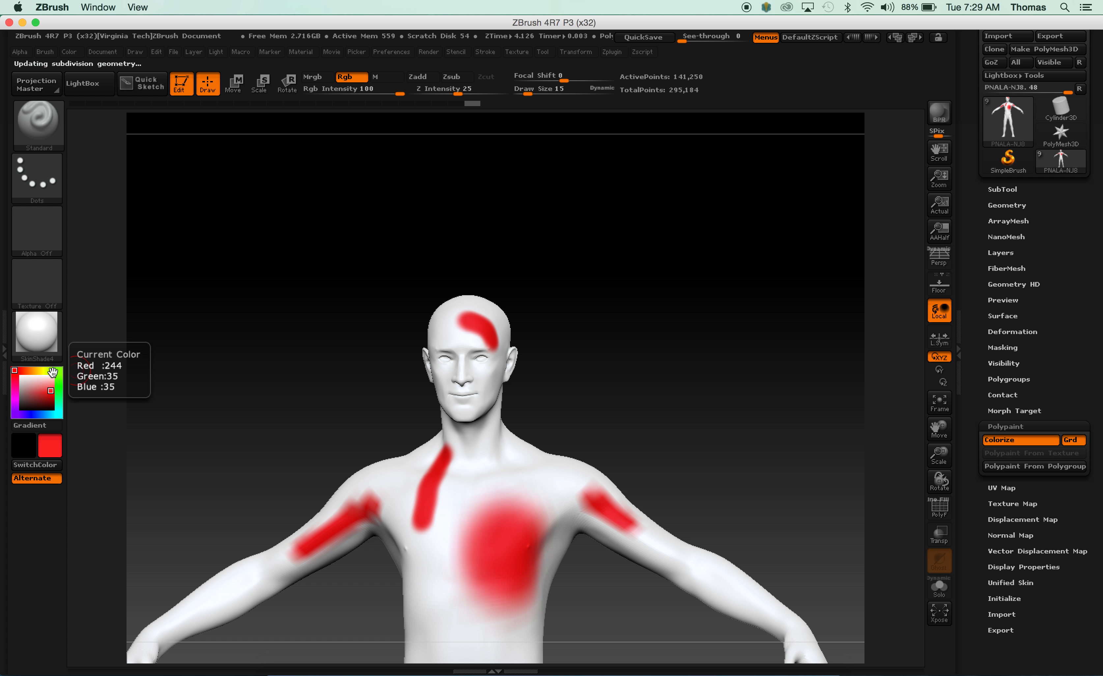
- Choose a light green and paint strokes on the collarbone, right forearm and abdomen
left_click(59, 371)
left_click_drag(481, 454, 504, 471)
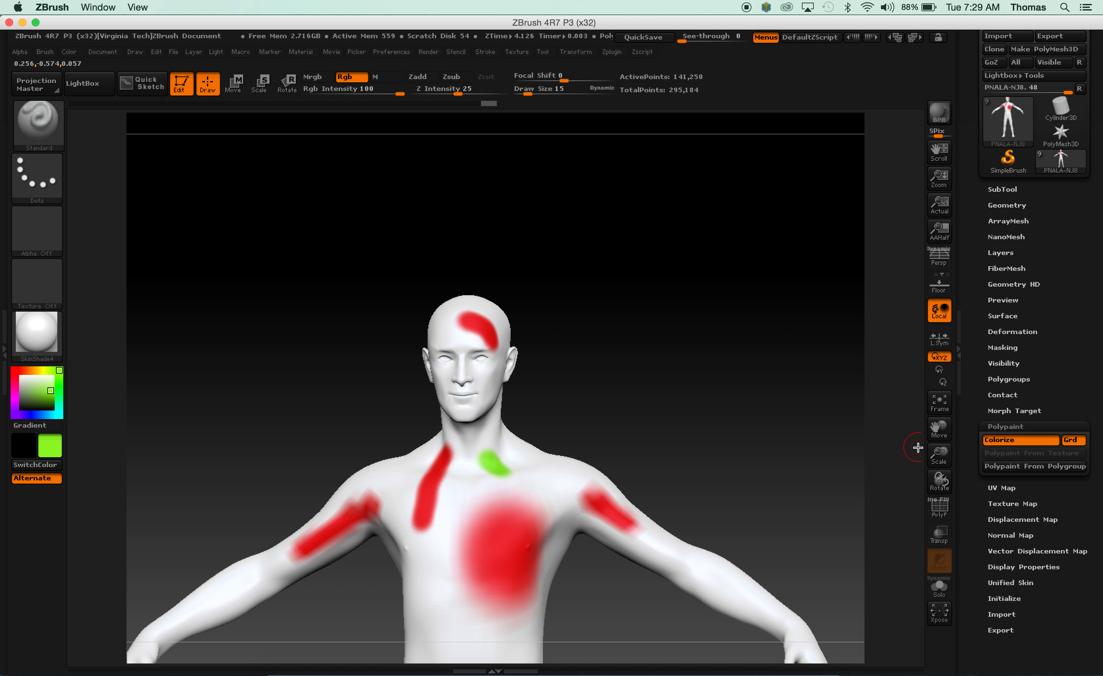
left_click_drag(938, 428, 911, 262)
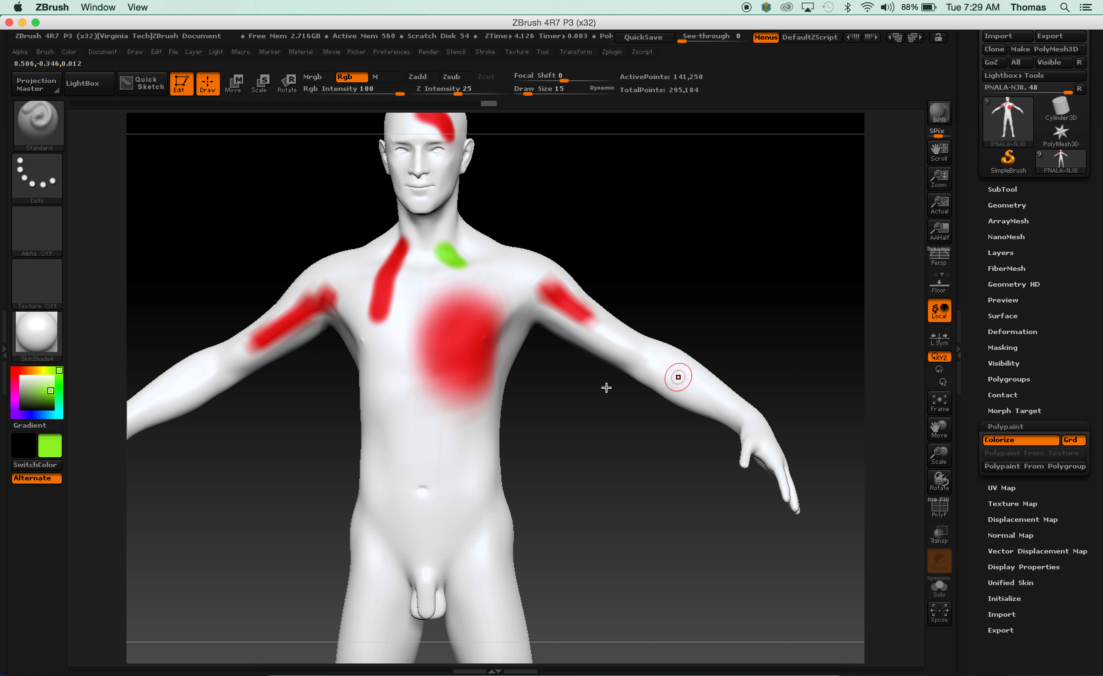
left_click_drag(213, 384, 164, 379)
left_click_drag(475, 479, 456, 469)
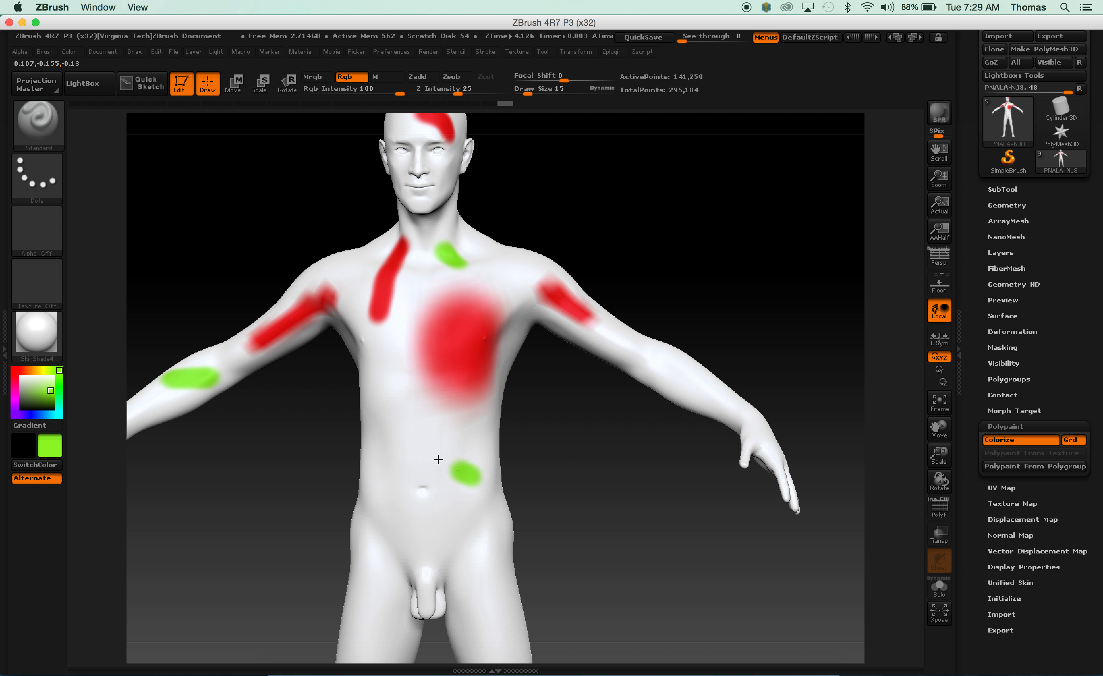
- Create a new texture map for the body from its polypaint
left_click_drag(700, 191, 716, 335, "alt")
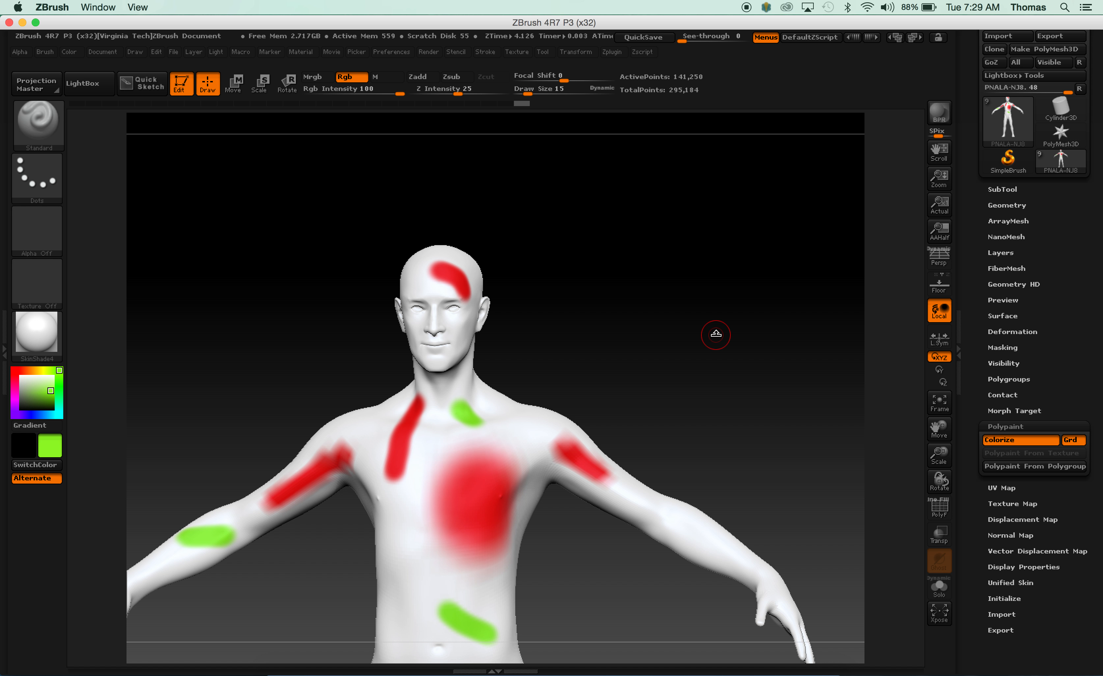
left_click_drag(1093, 506, 1093, 481)
left_click(1091, 480)
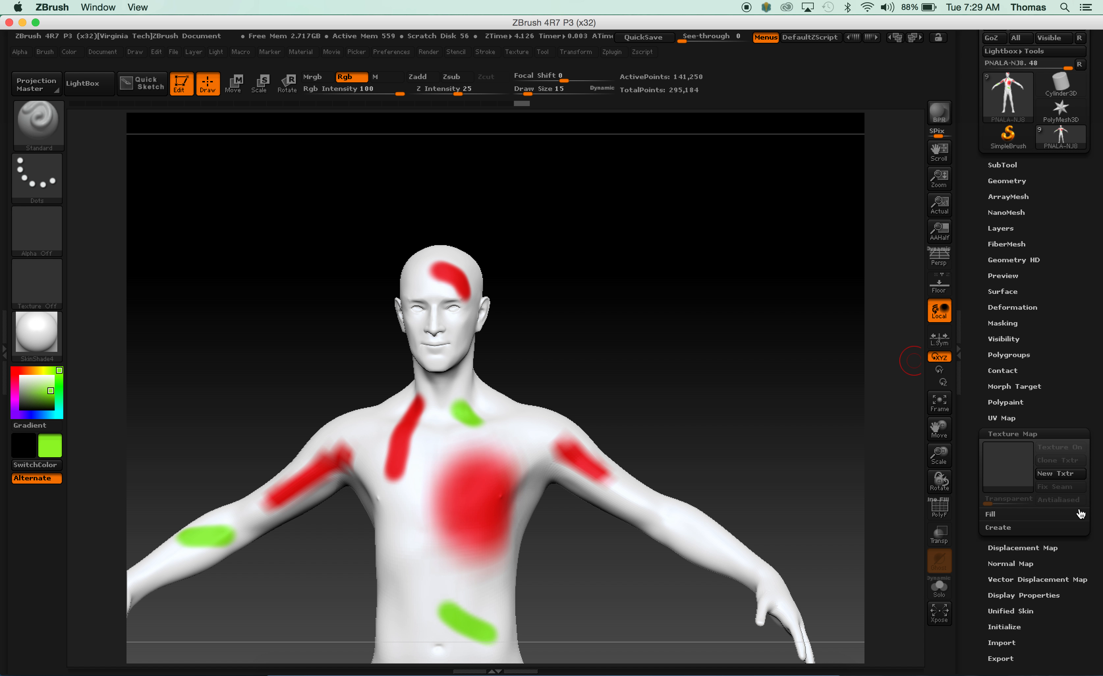
left_click(1008, 529)
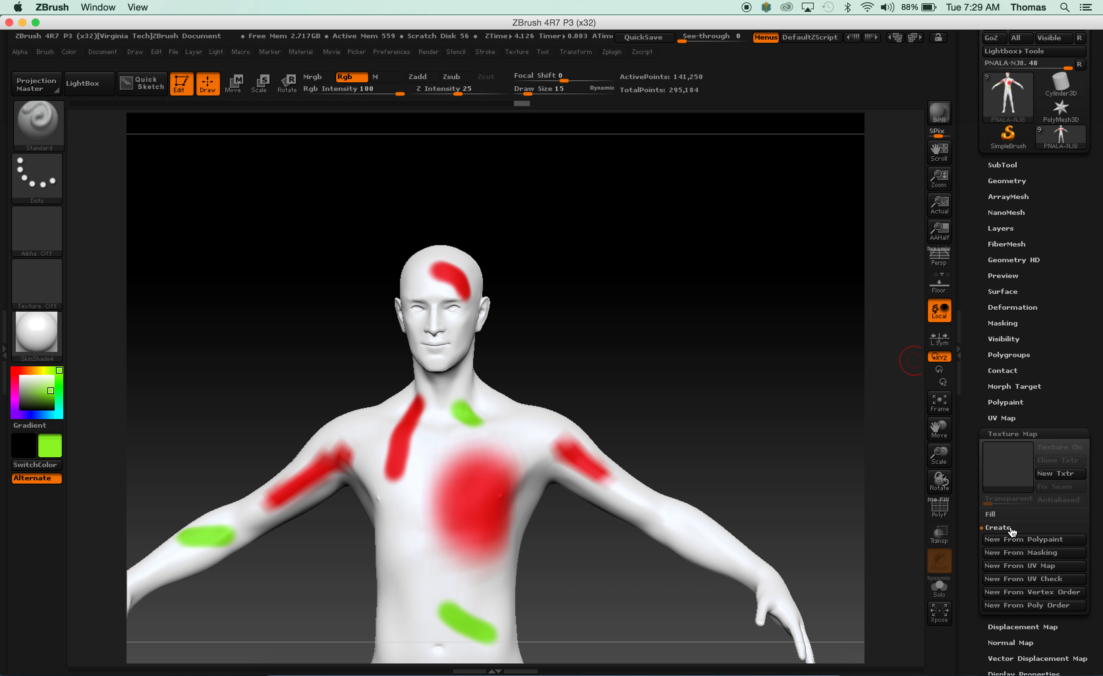
left_click(1065, 541)
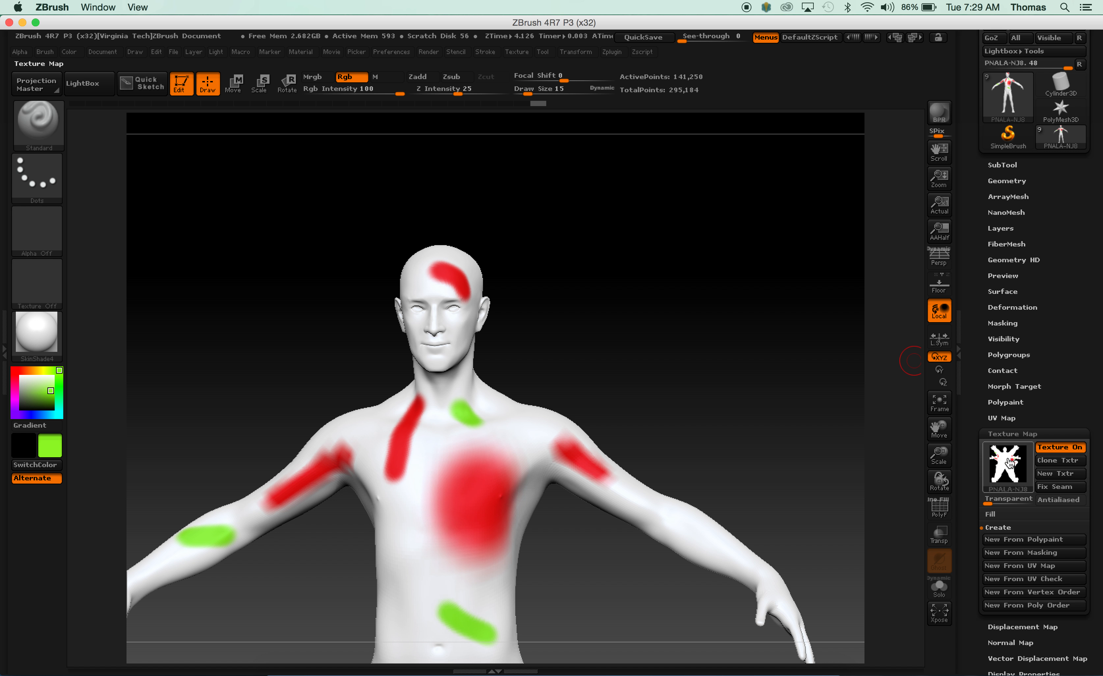
- Clone the body's texture map as the current texture and flip it vertically
mouse_move(1010, 467)
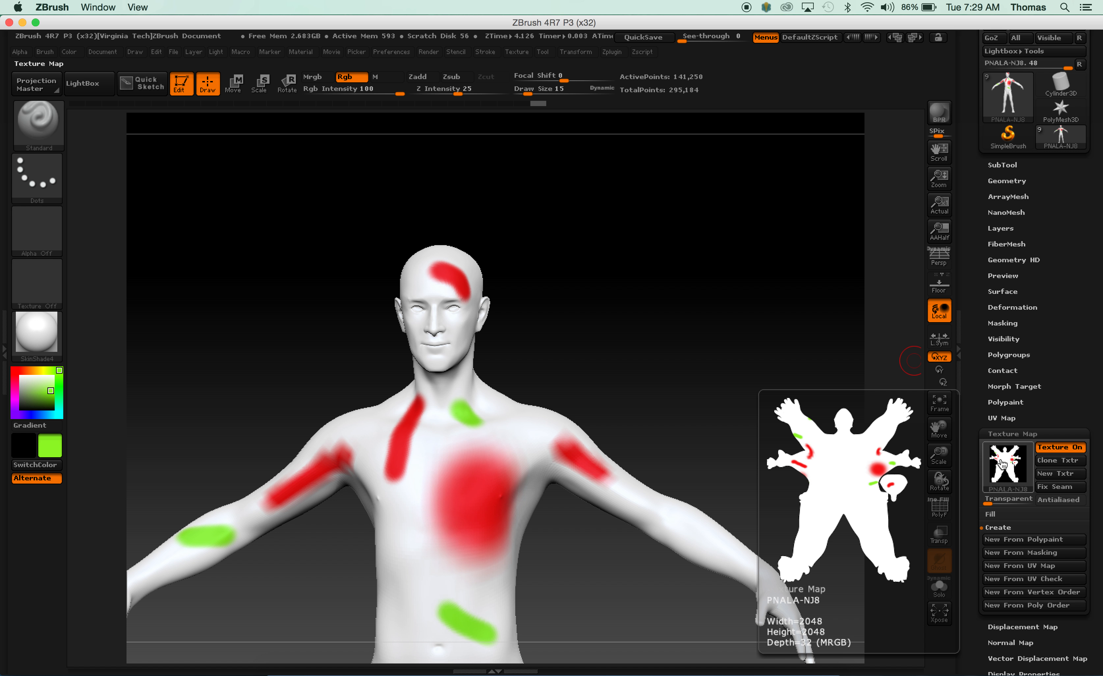
left_click_drag(1003, 464, 53, 278)
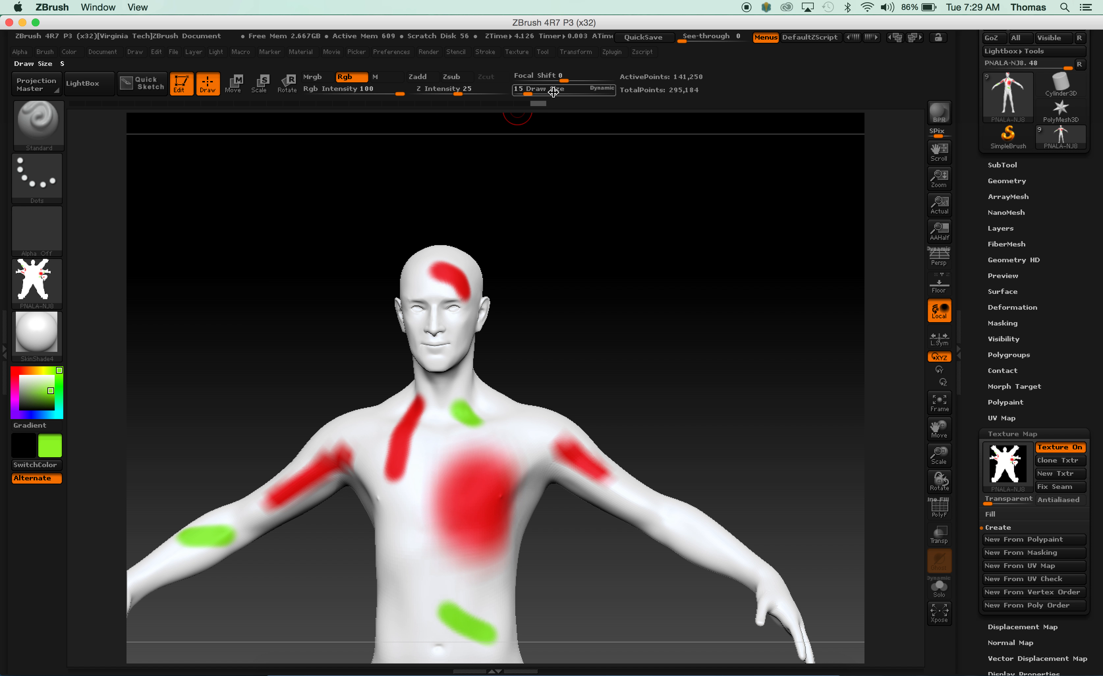
left_click(524, 53)
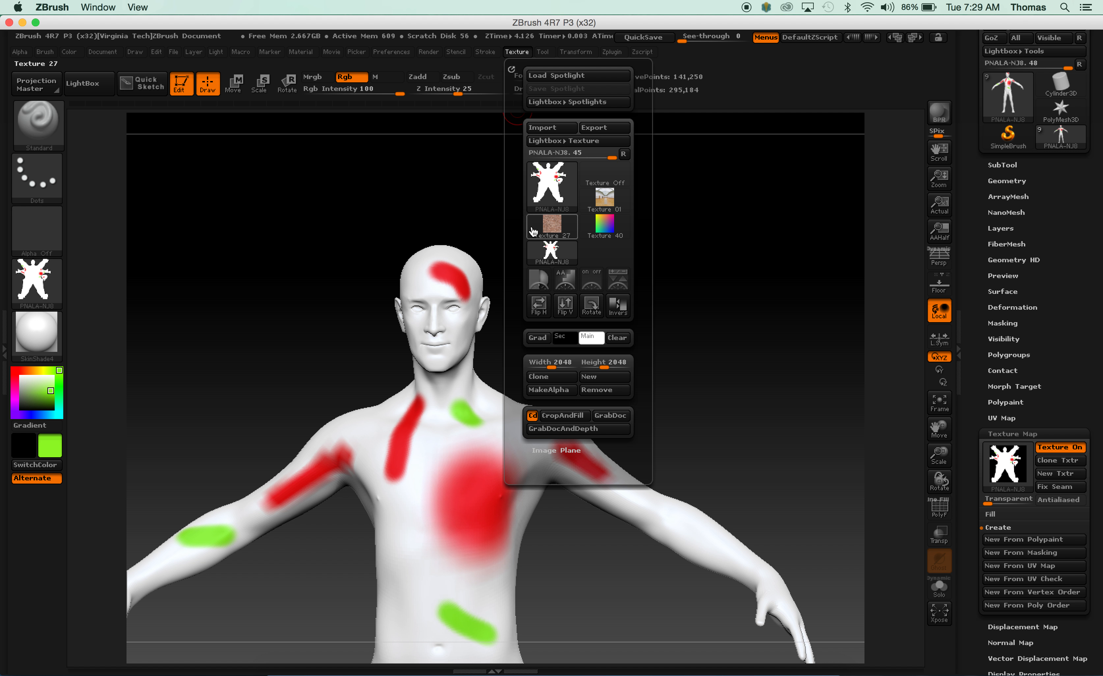
left_click(566, 306)
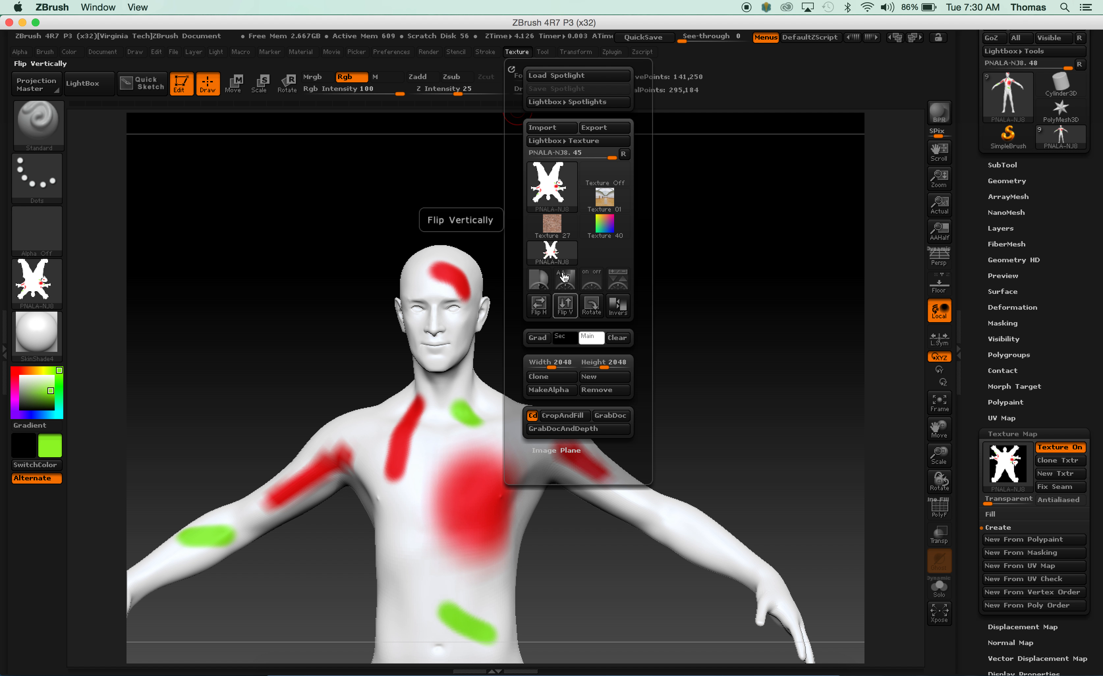
- Export the flipped texture to the Desktop as skin.jpg in JPeg format
left_click(599, 128)
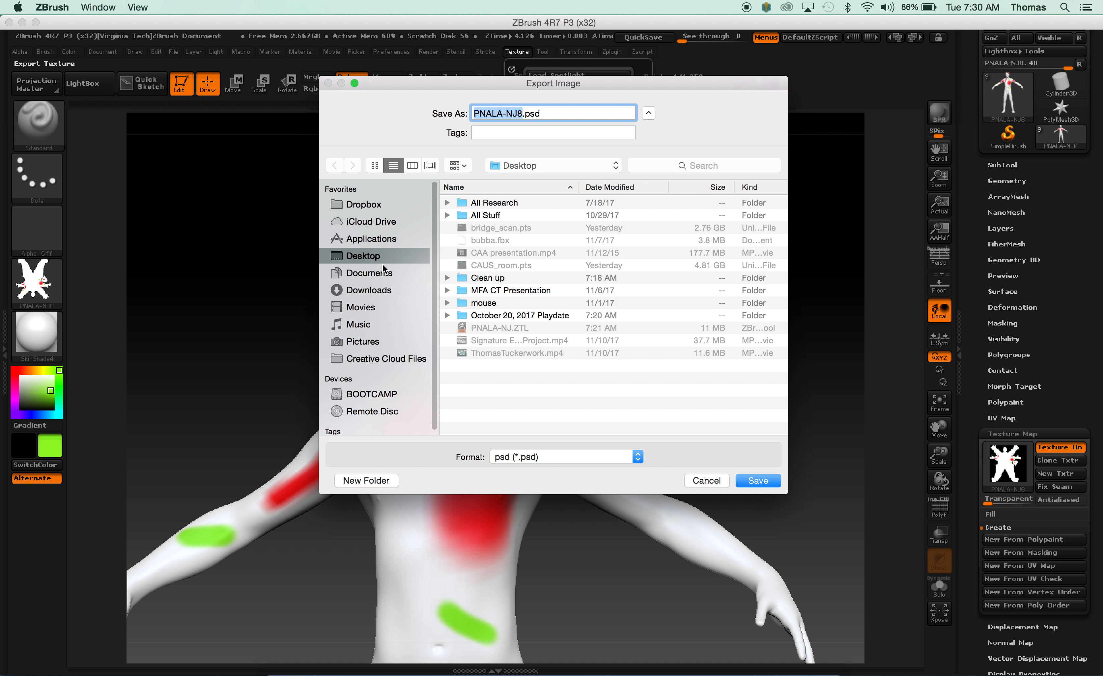
left_click(371, 273)
left_click(369, 257)
type("skin")
left_click(518, 456)
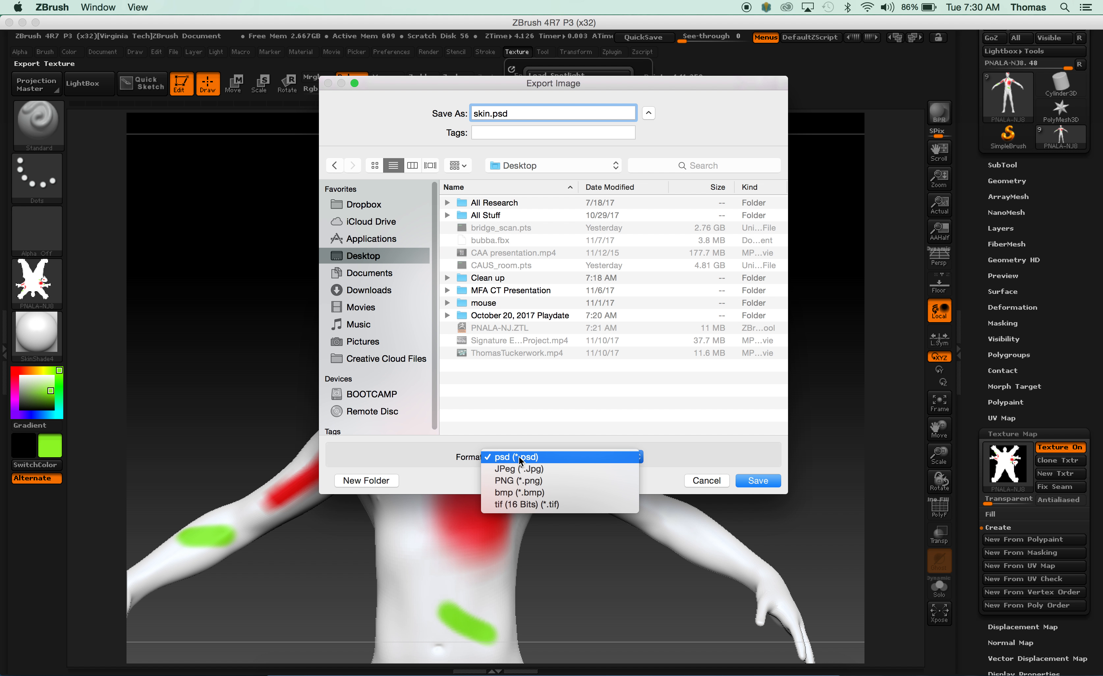
left_click(542, 470)
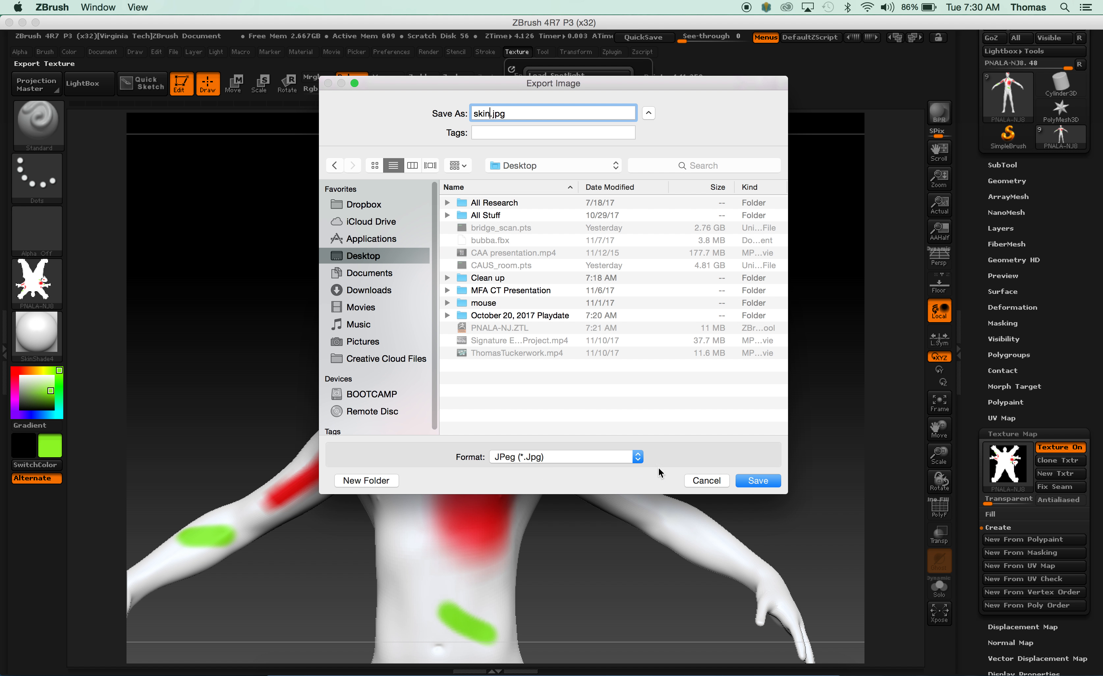
left_click(764, 481)
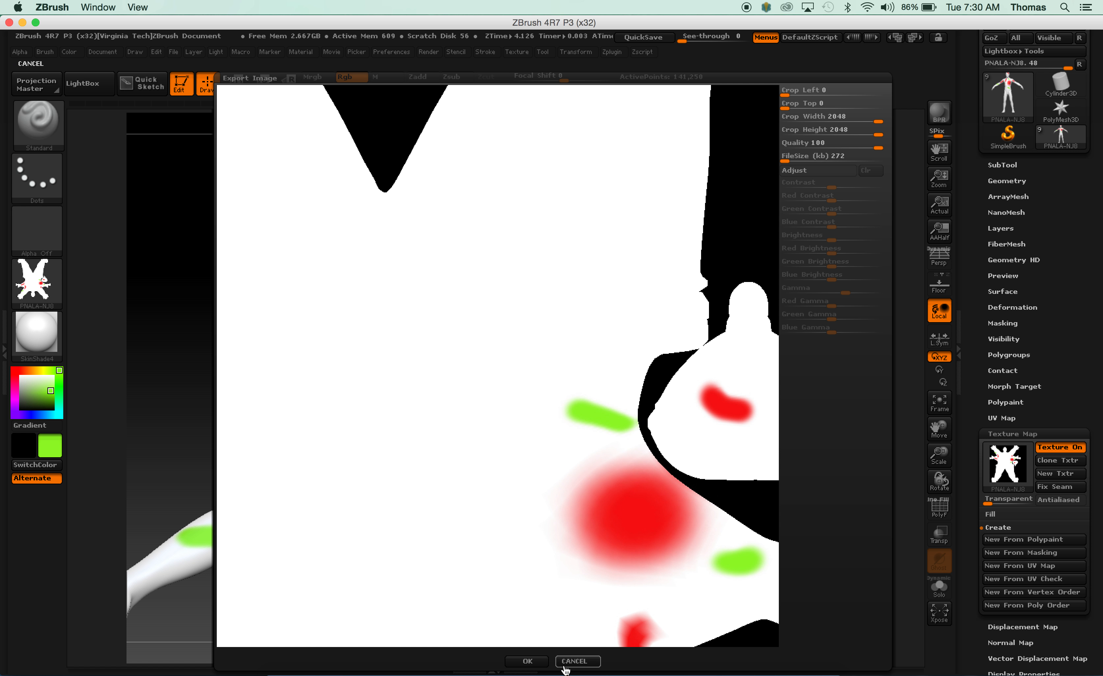
left_click(524, 663)
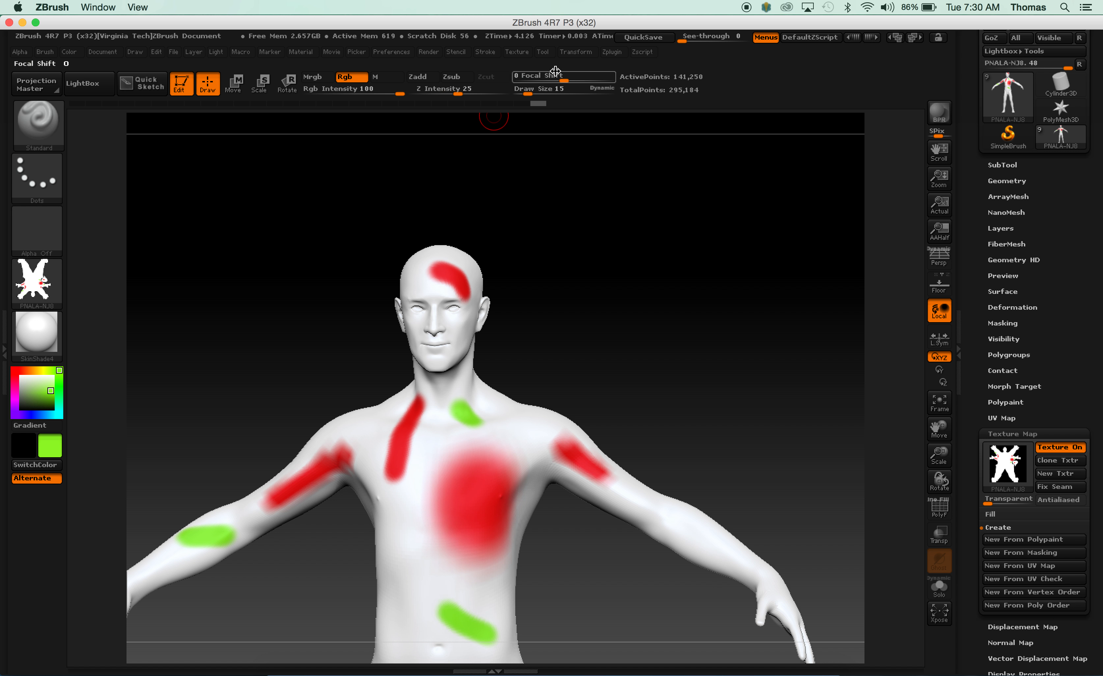
left_click(612, 52)
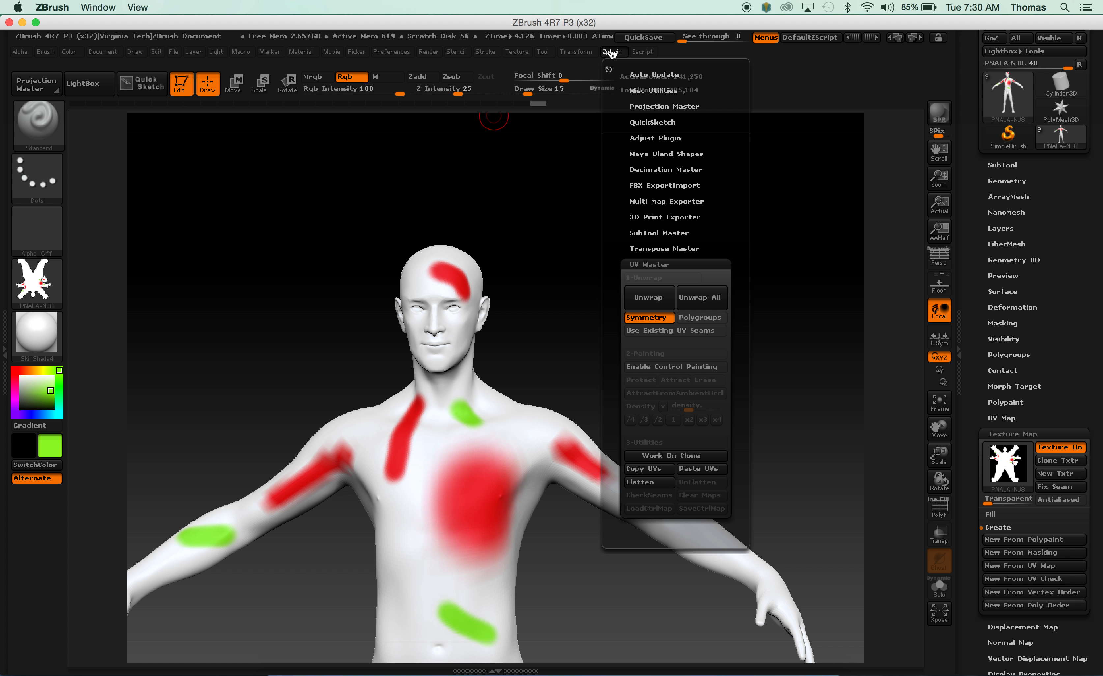
left_click(516, 51)
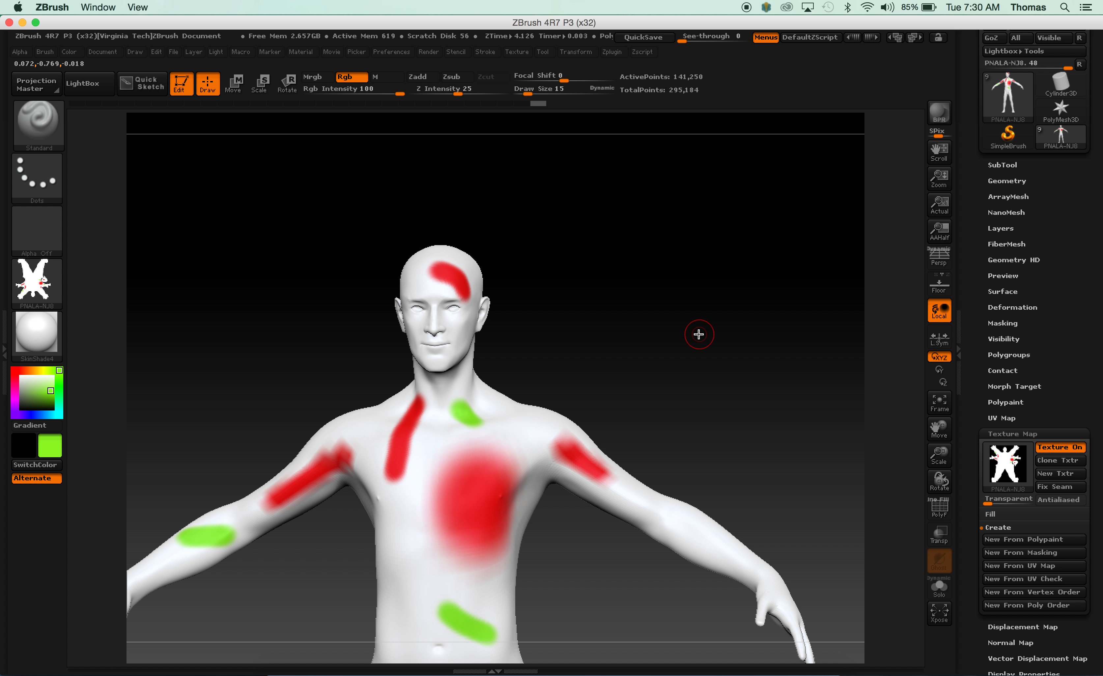
- Compare the body mesh two subdivision levels down with its highest subdivision level
key("shift+d")
key("shift+d")
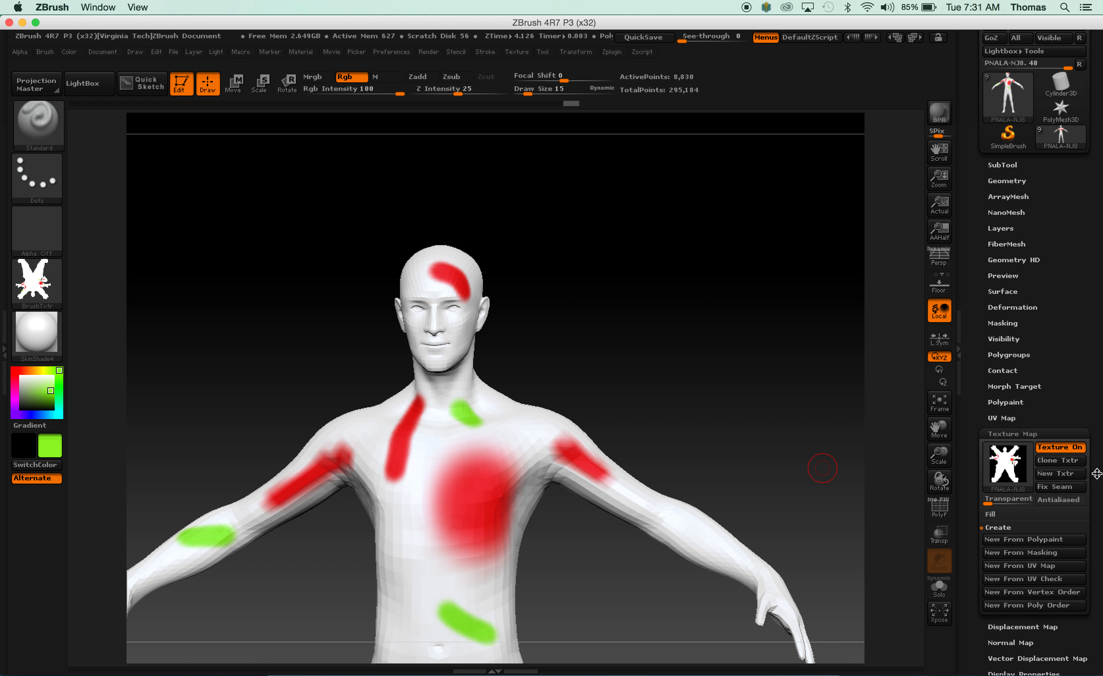
scroll(1095, 472, "down", 5)
key("d")
key("d")
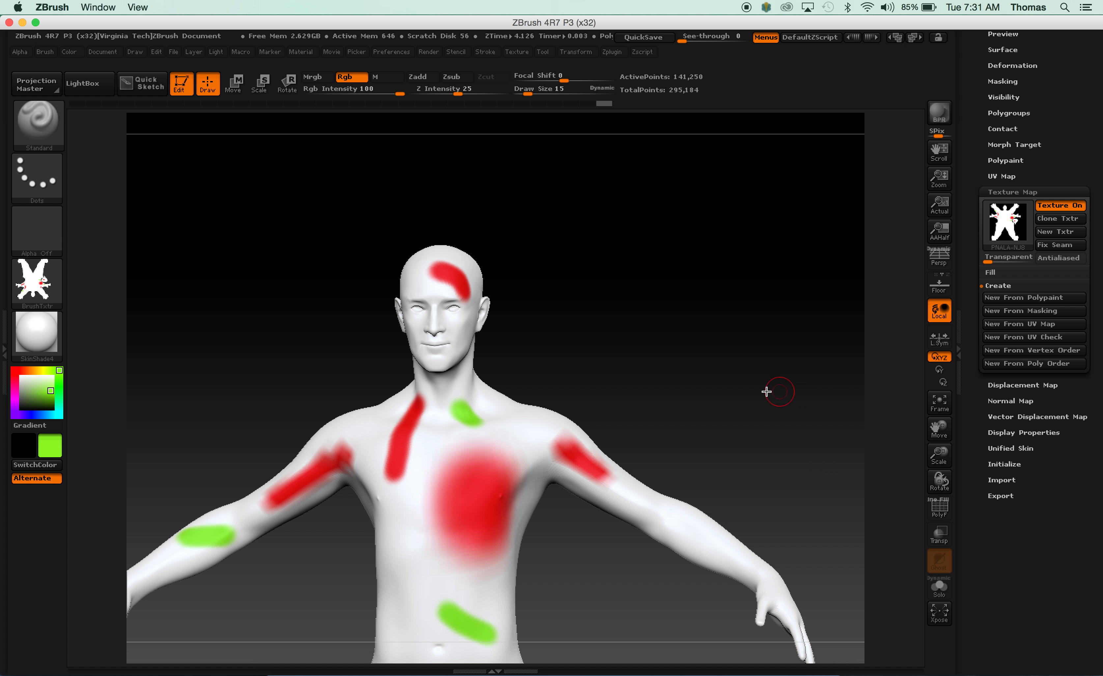
- Lower the body by two subdivision levels and create a tangent normal map from it
key("shift+d")
key("shift+d")
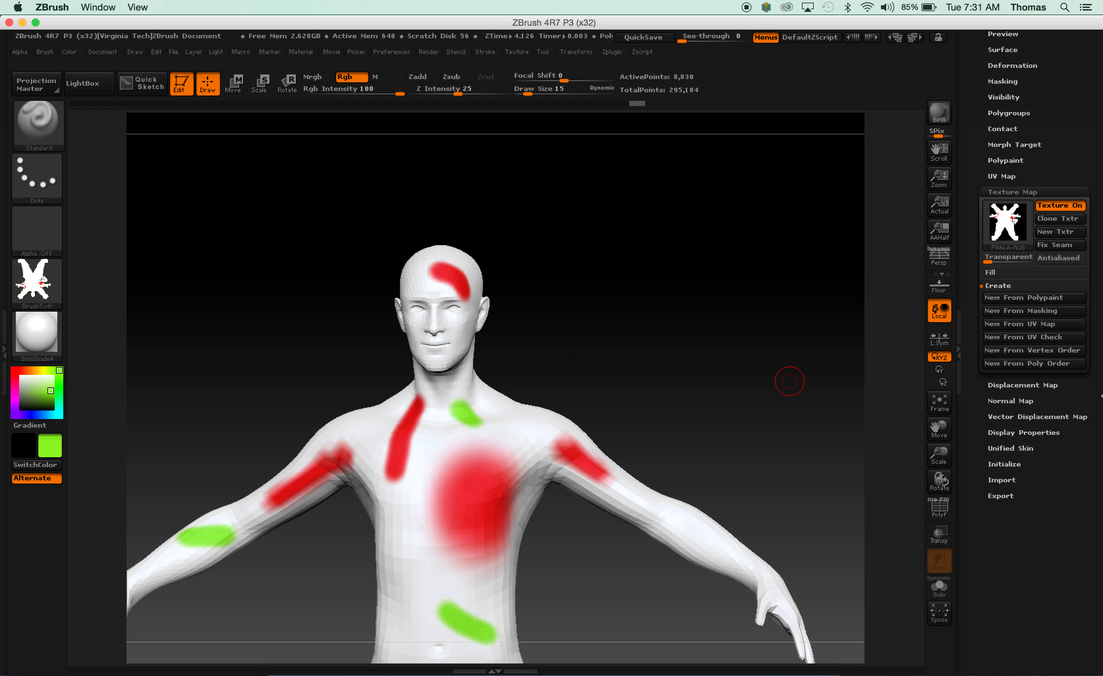
left_click(1027, 402)
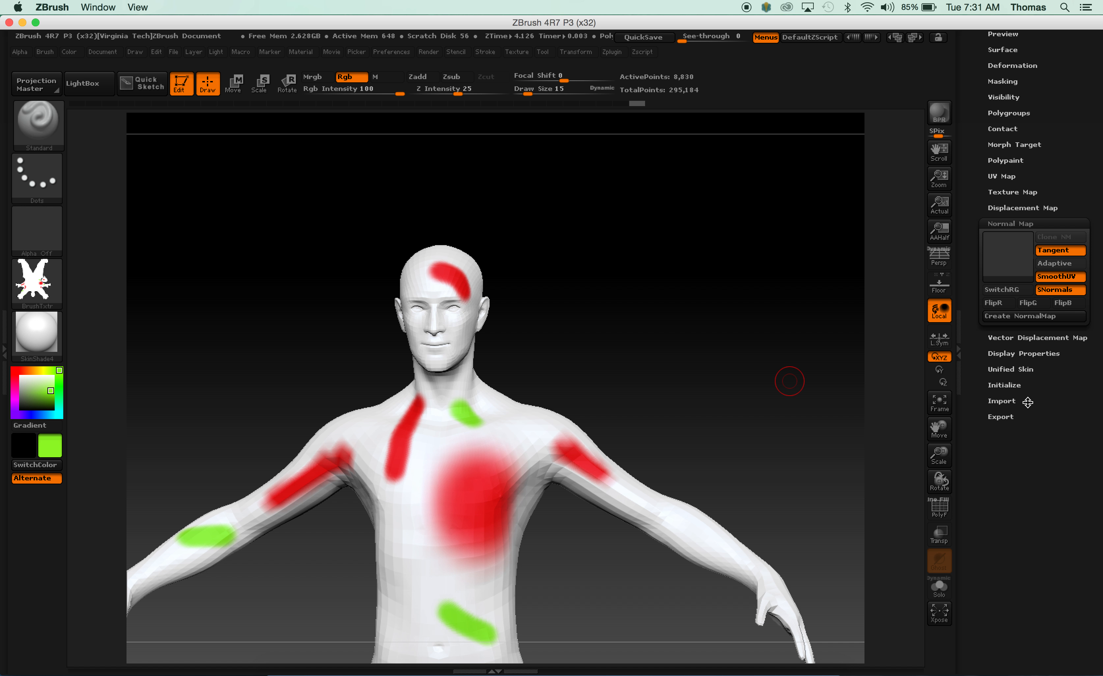
left_click(1023, 316)
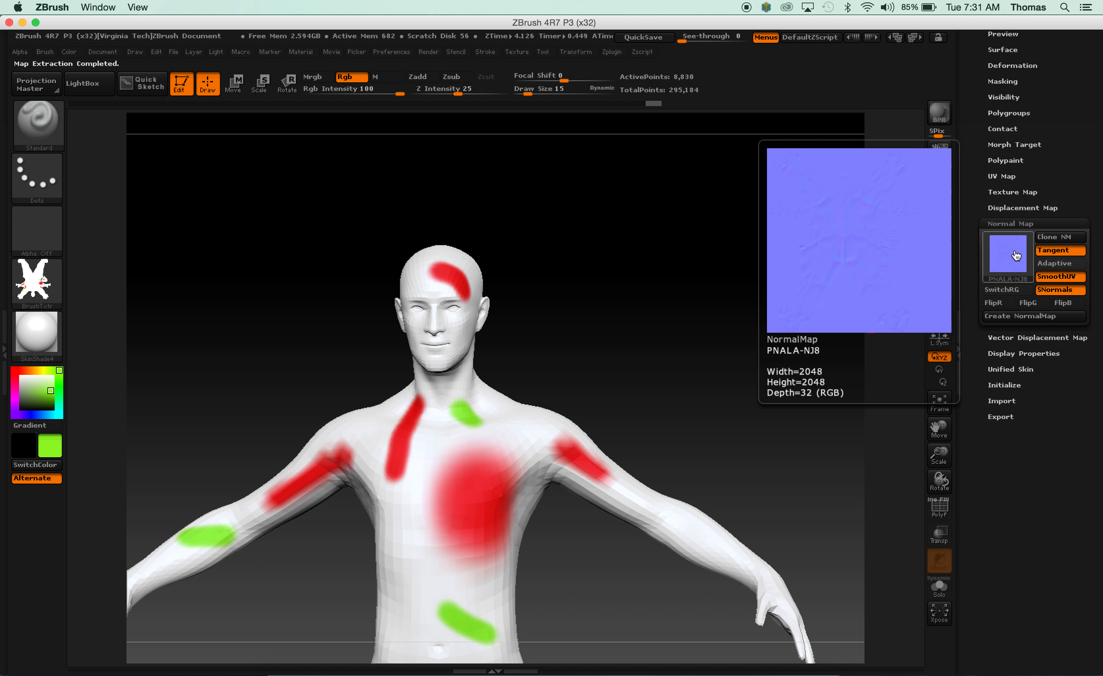
- Clone the body's normal map to the texture palette and flip the clone vertically
left_click(1062, 239)
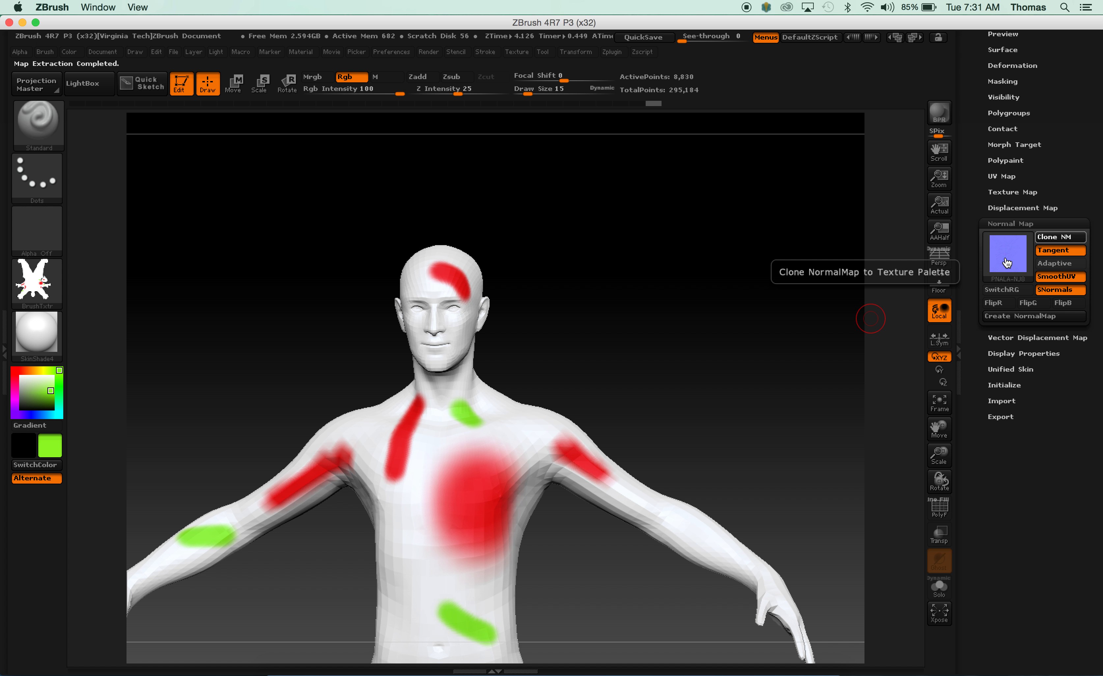
left_click(44, 289)
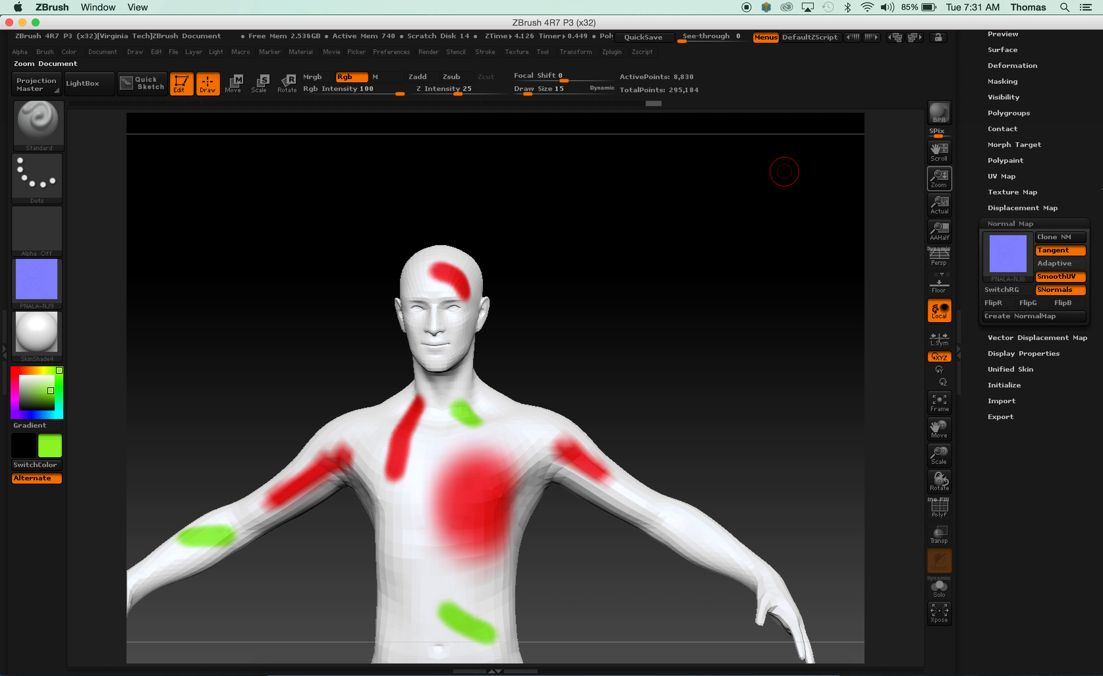
left_click(1009, 258)
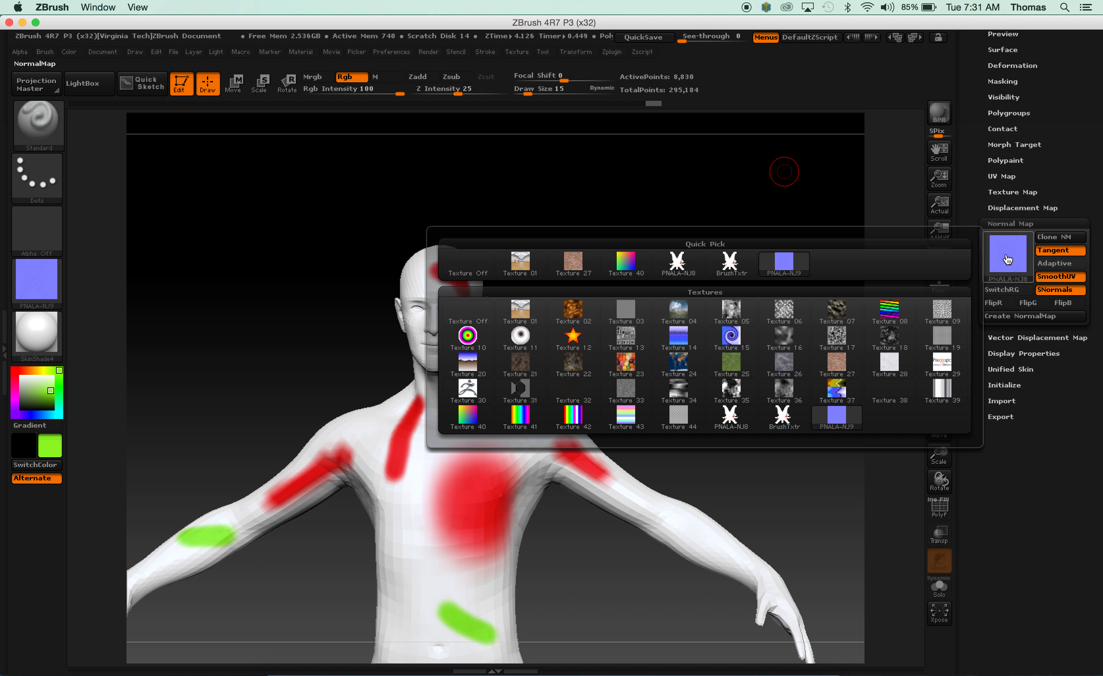
mouse_move(1008, 260)
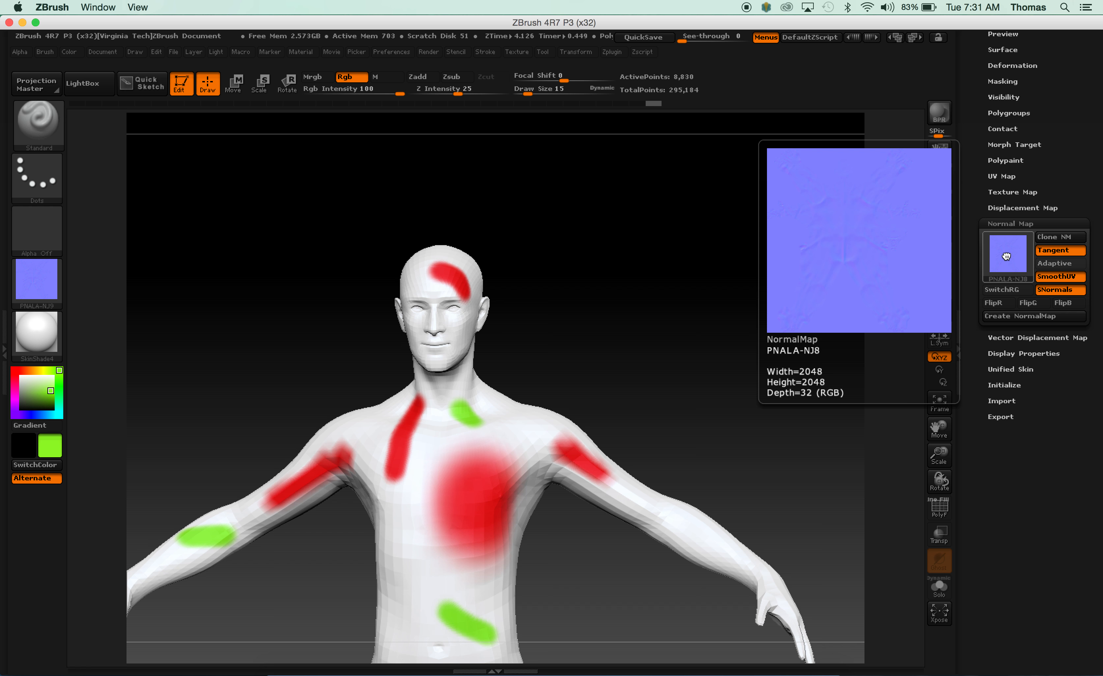
left_click(1080, 237)
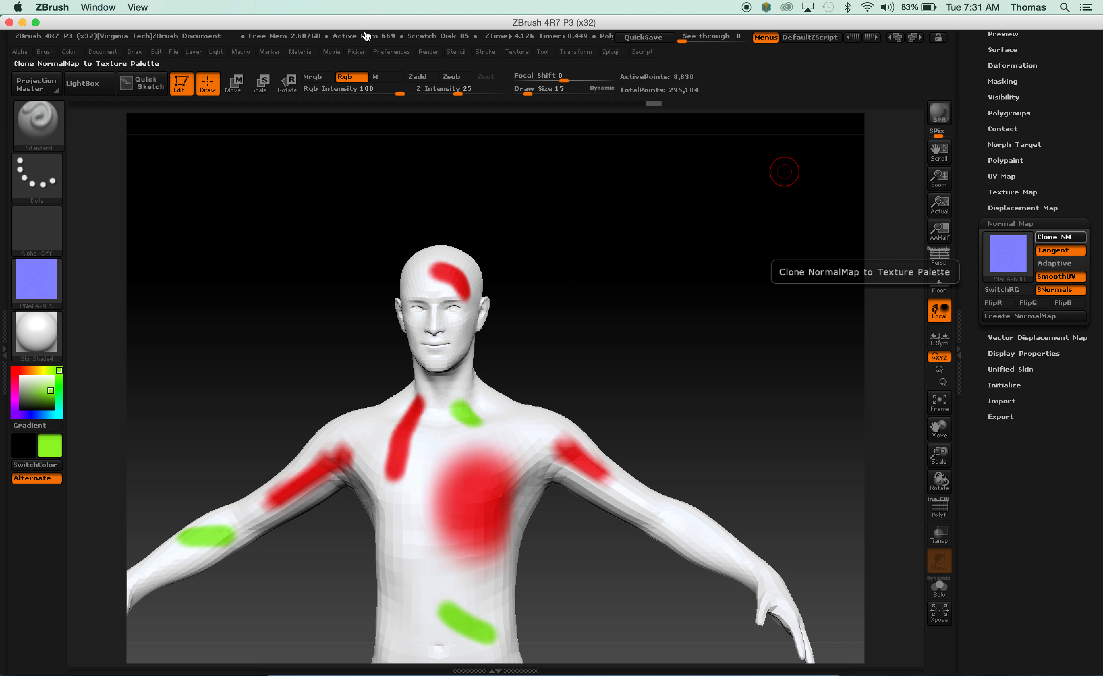
left_click(519, 53)
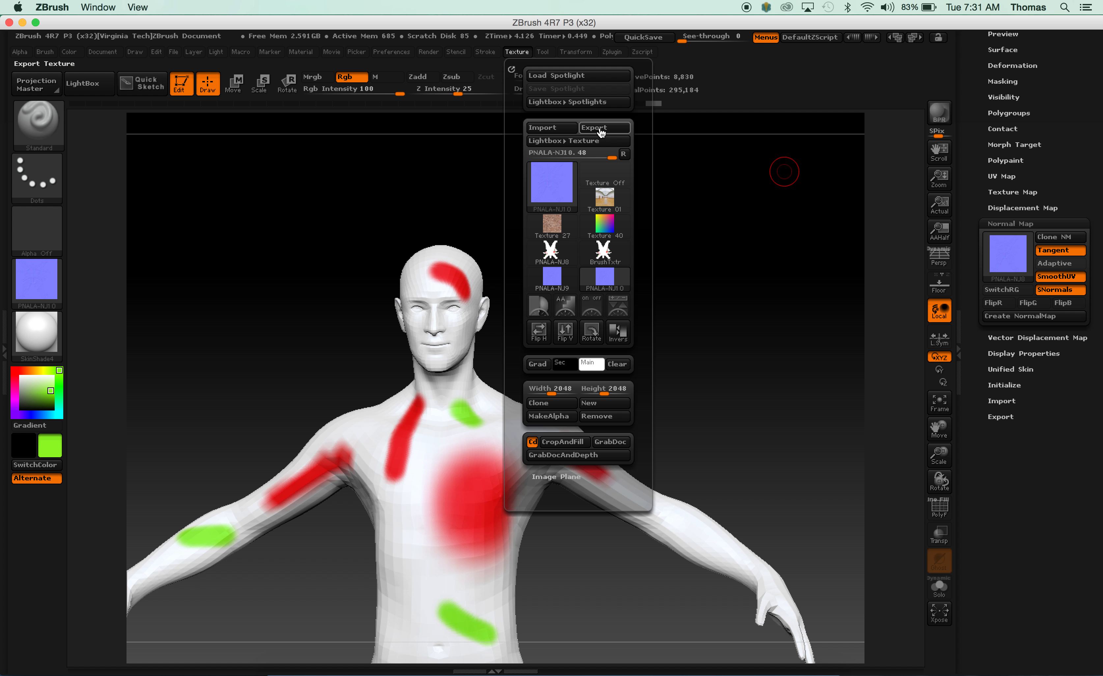
left_click(572, 337)
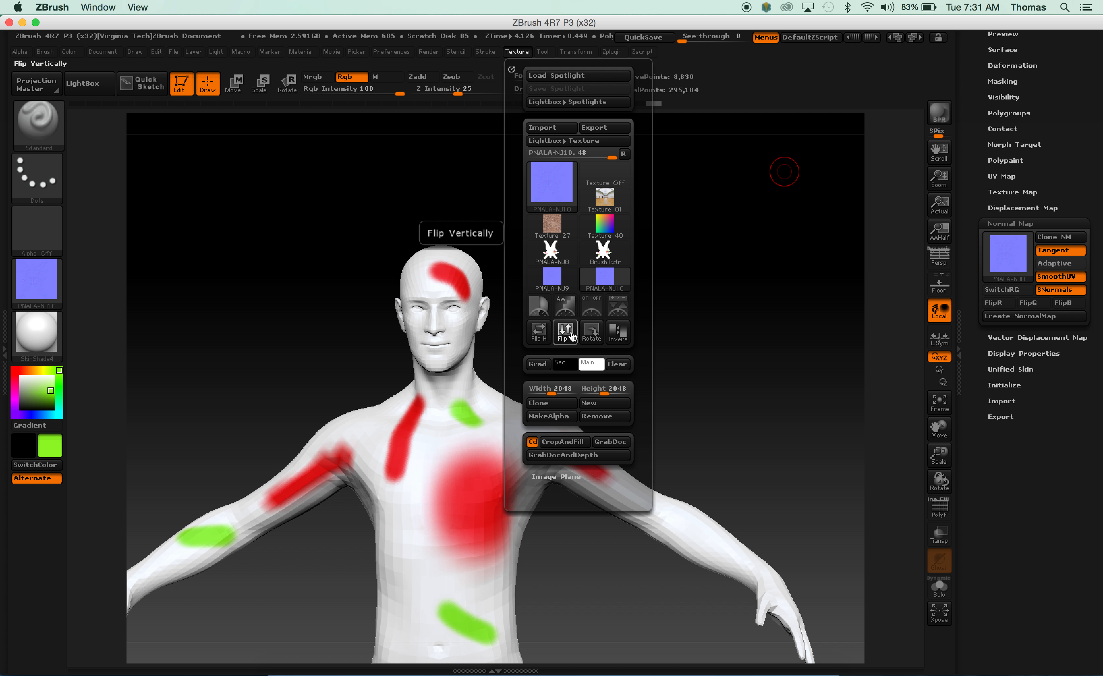
- Export the flipped normal map to the Desktop as skin_NM in JPeg format, keeping the default crop and quality
left_click(598, 128)
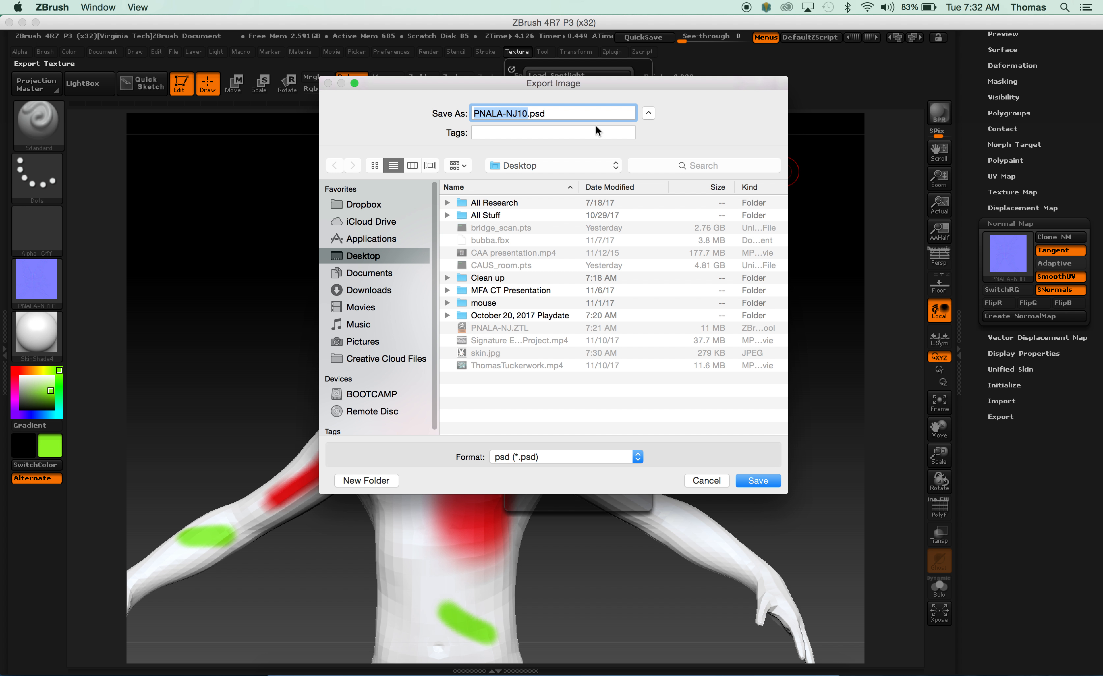
type("skin_NM")
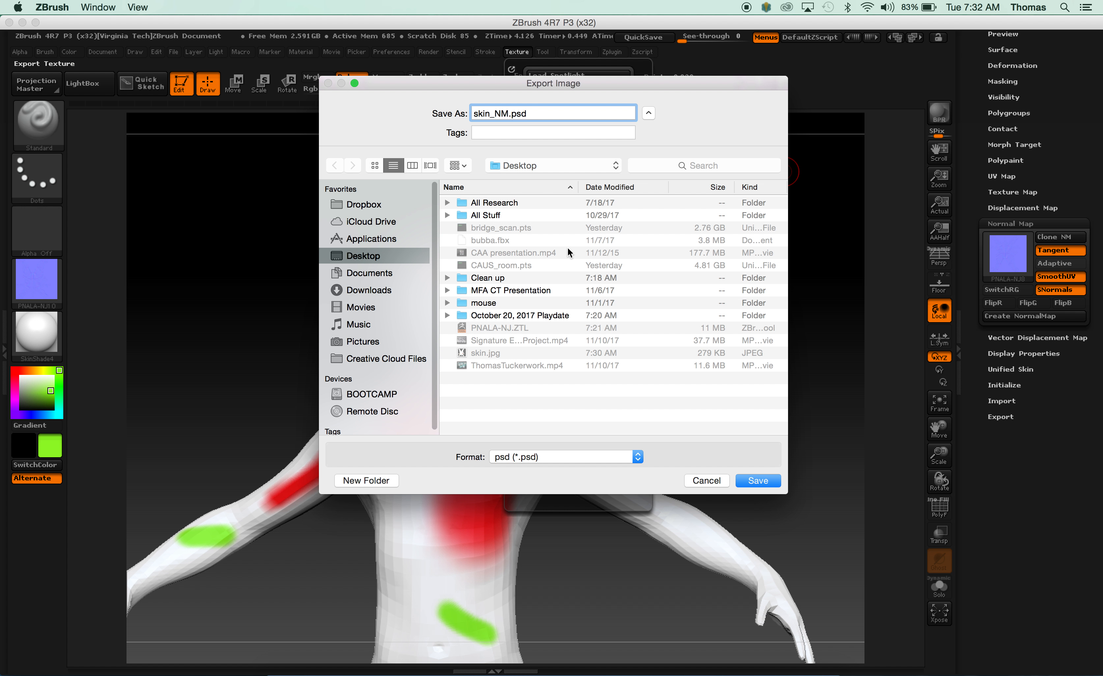
left_click(598, 456)
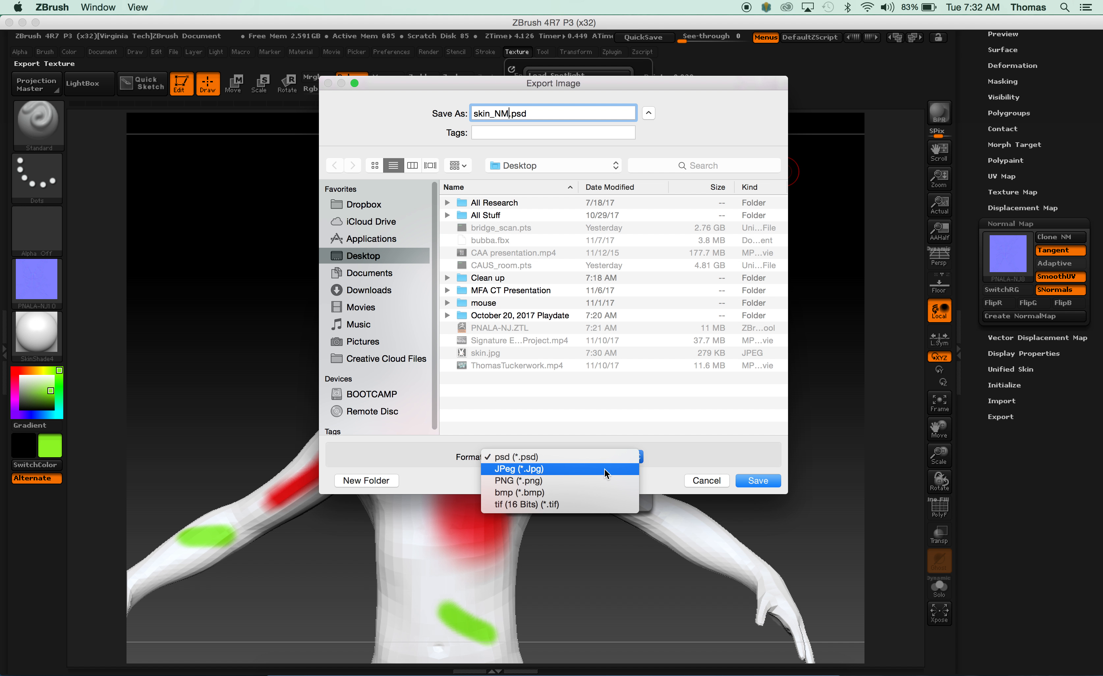
left_click(605, 469)
left_click(758, 480)
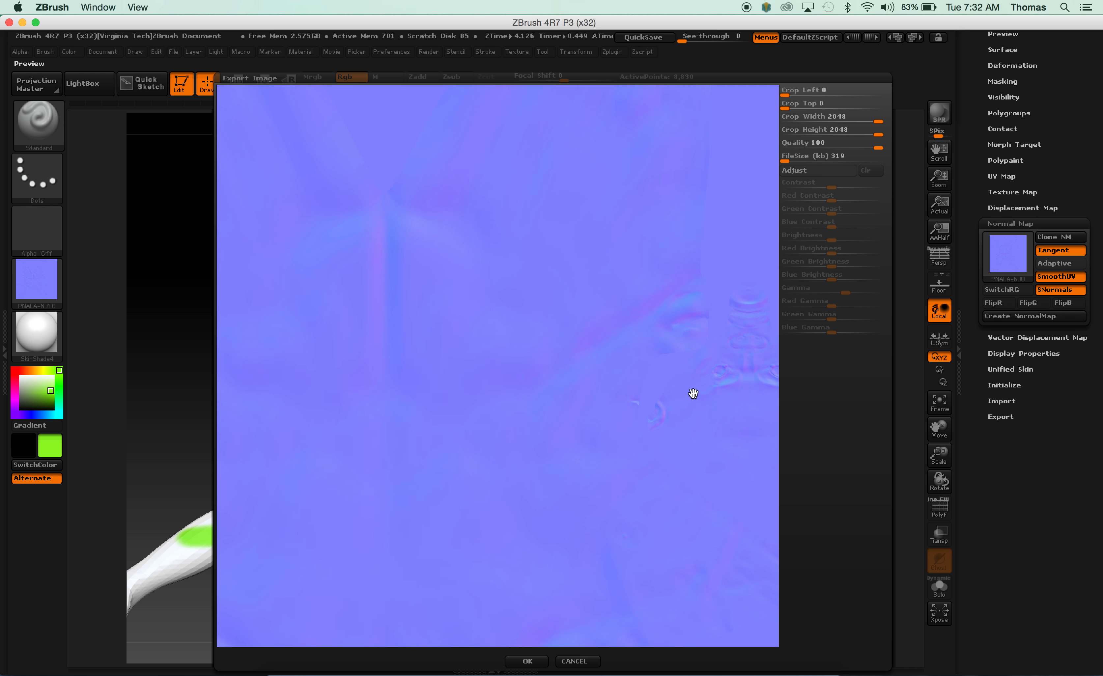
mouse_move(694, 391)
left_mouse_down()
mouse_move(576, 365)
mouse_move(601, 553)
left_mouse_up()
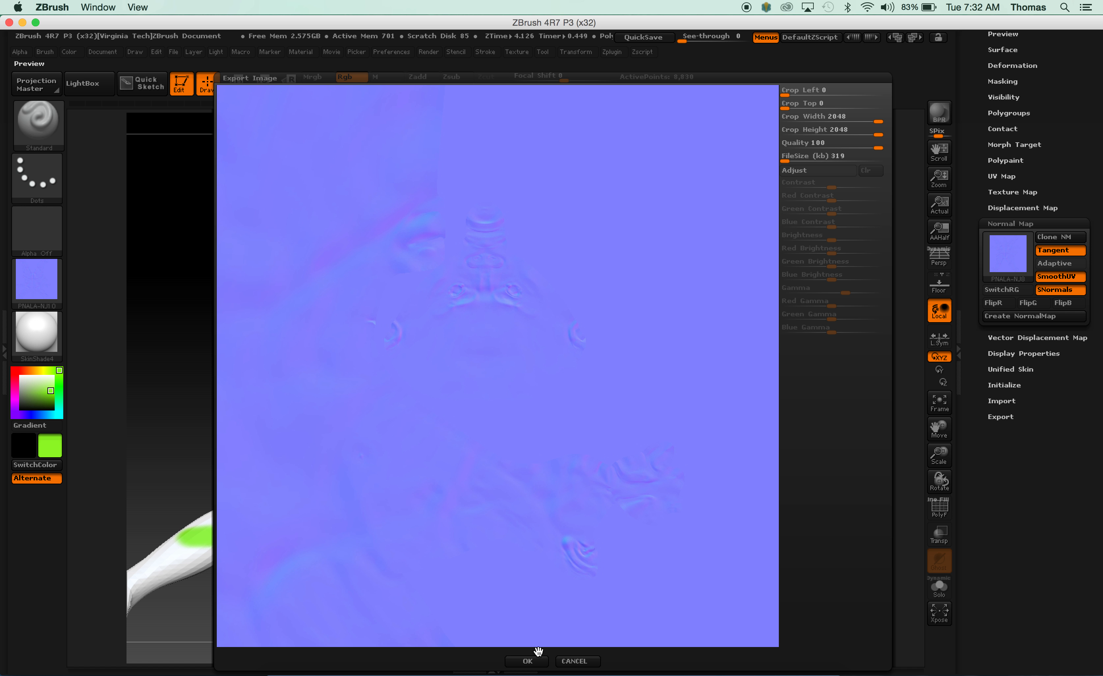
left_click(527, 661)
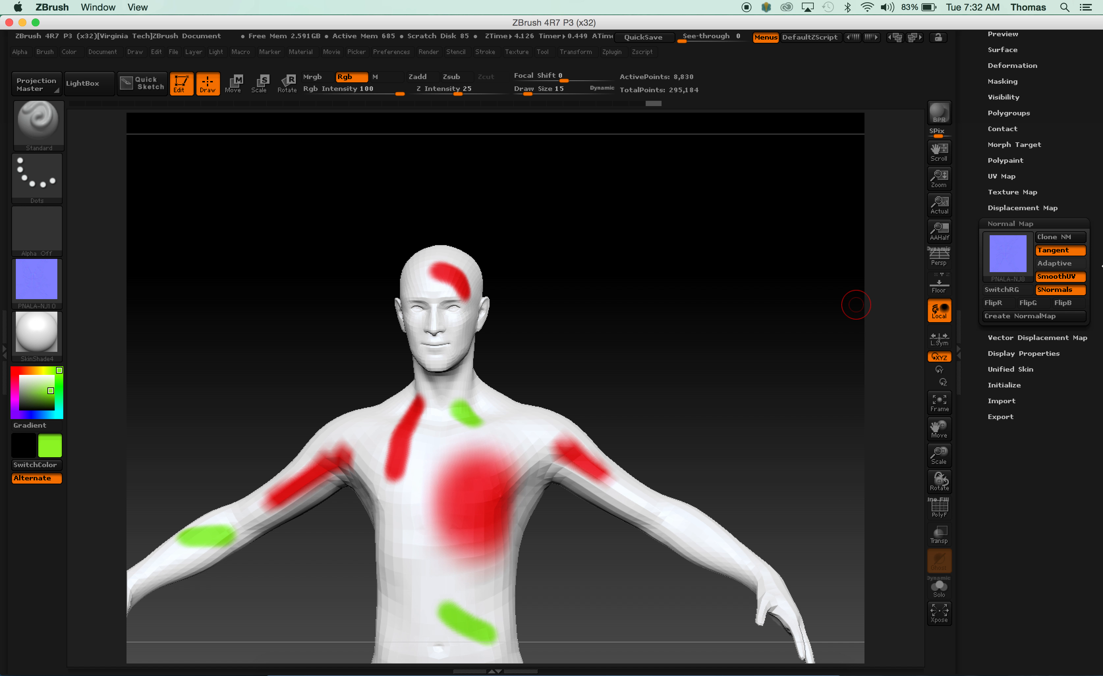
- Export the low-resolution body mesh to the Desktop as body.ma in Maya format
left_click_drag(1100, 266, 1101, 493)
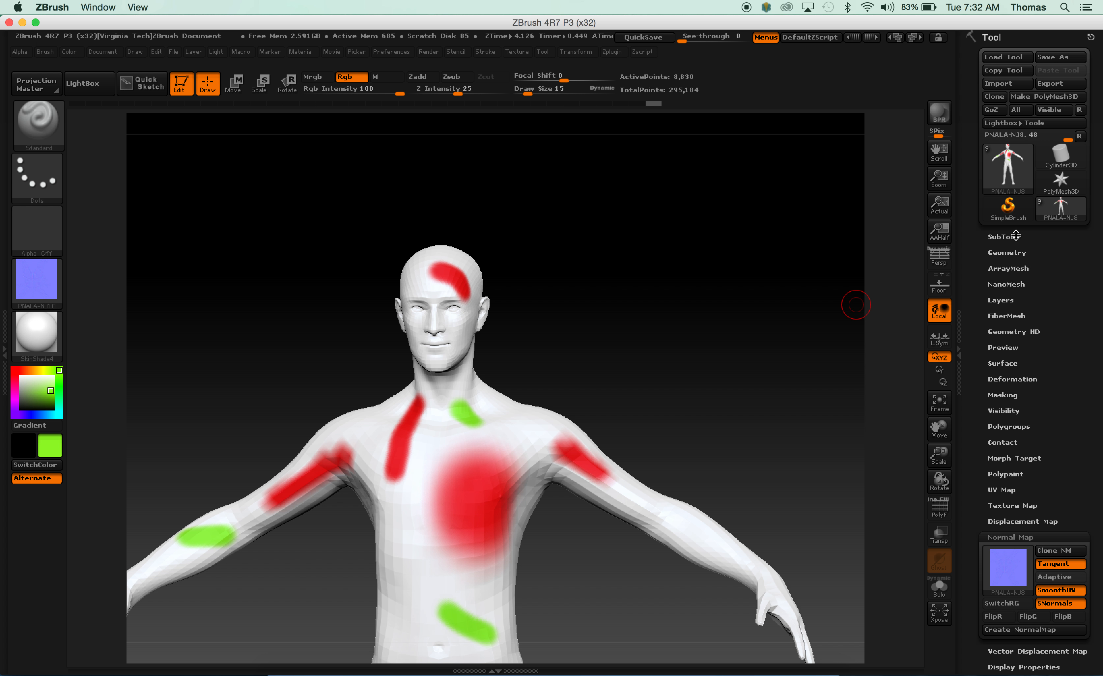
left_click(1069, 84)
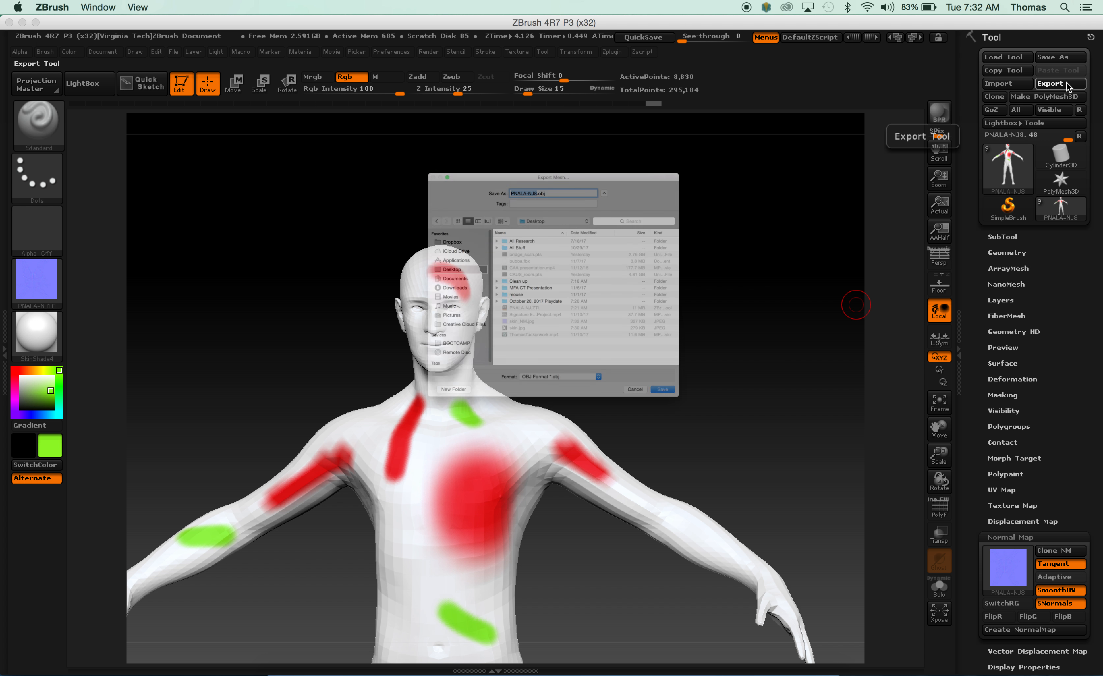
left_click(557, 456)
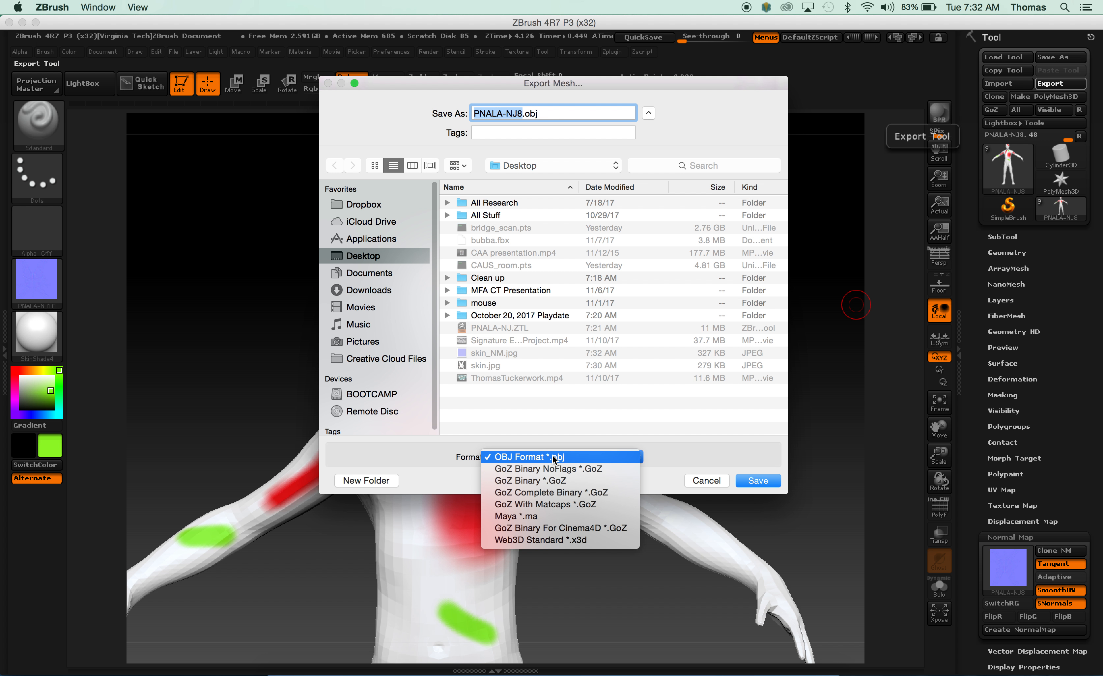
left_click(567, 516)
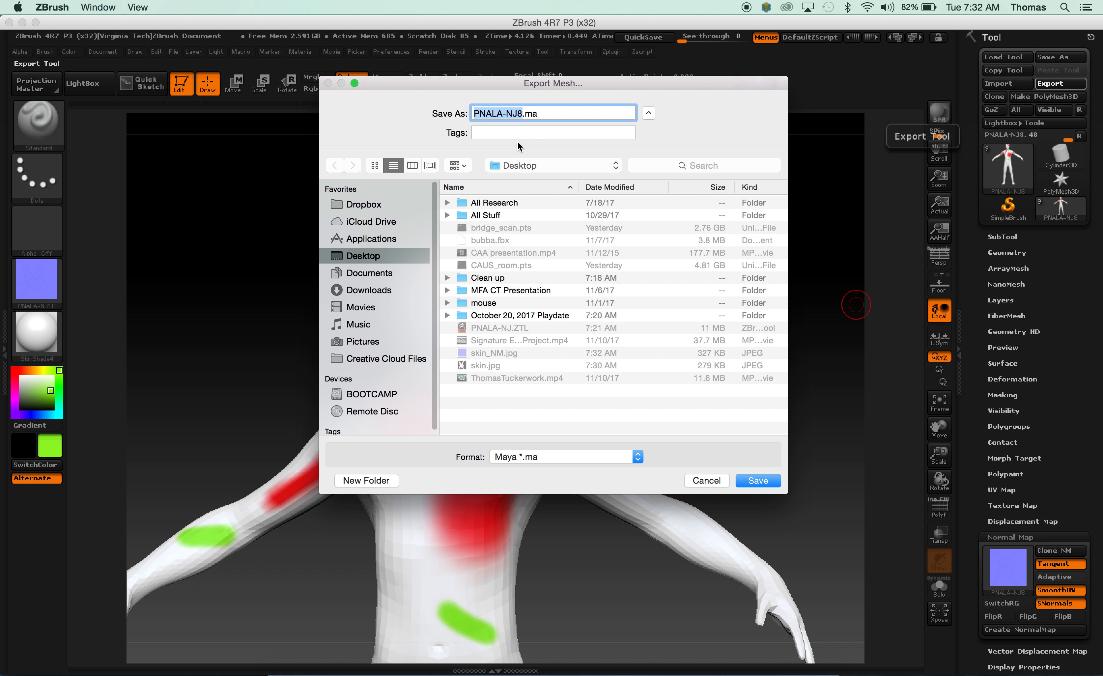
type("body")
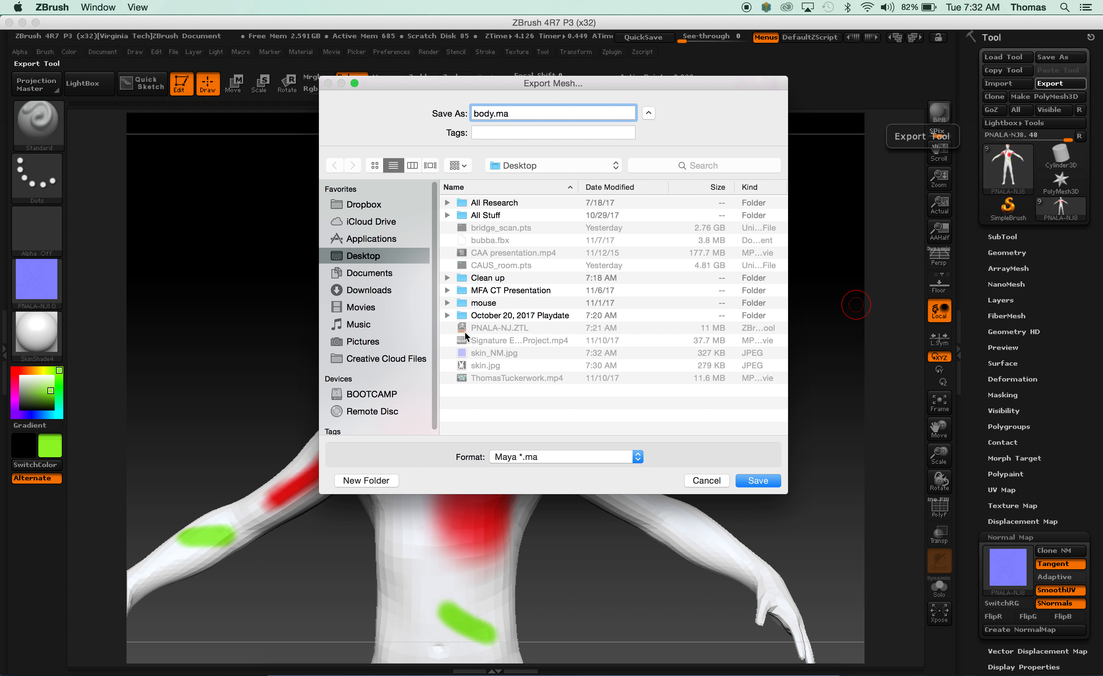
left_click(764, 482)
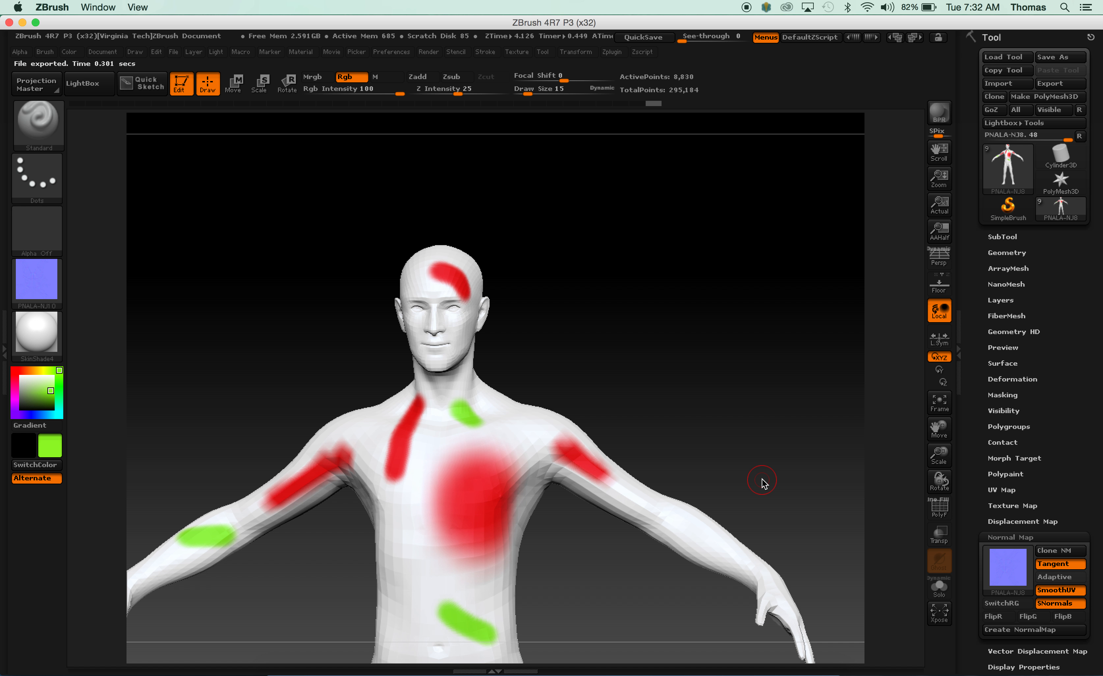
- Open the exported body.ma from the Desktop in Maya
key("F11")
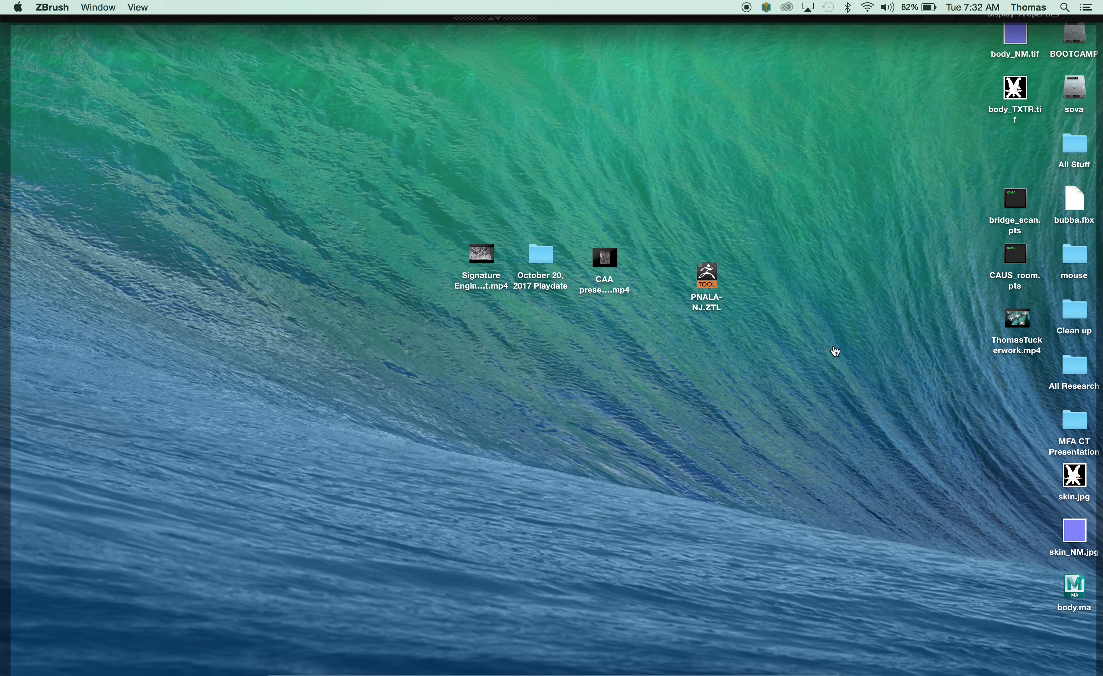
left_click(1073, 589)
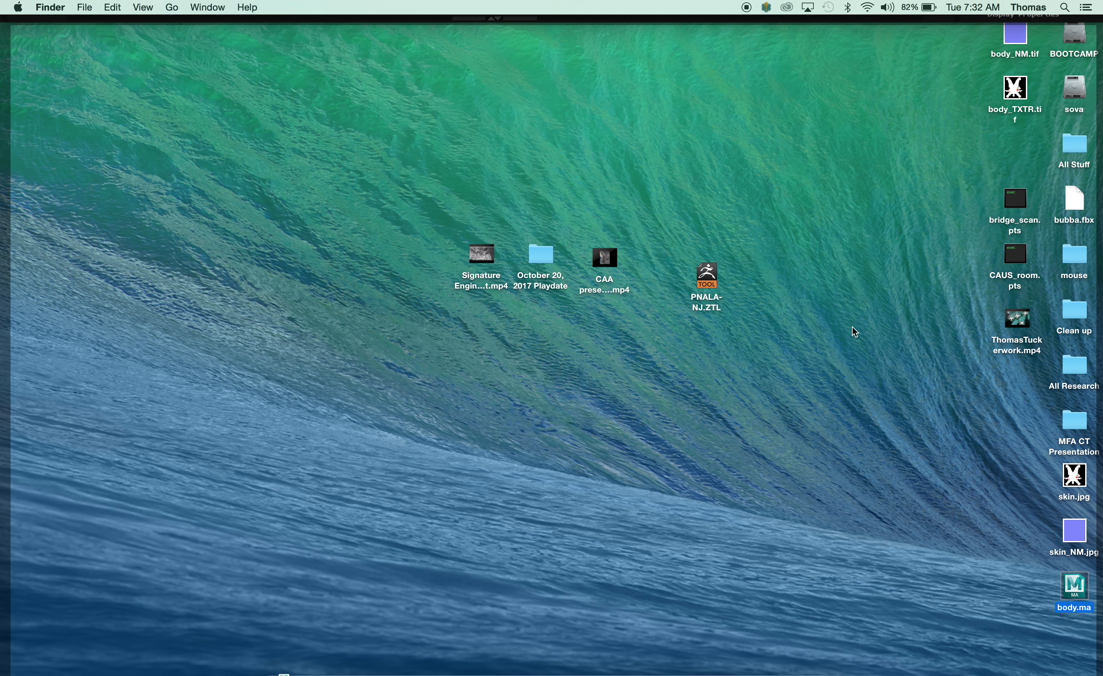
key("F11")
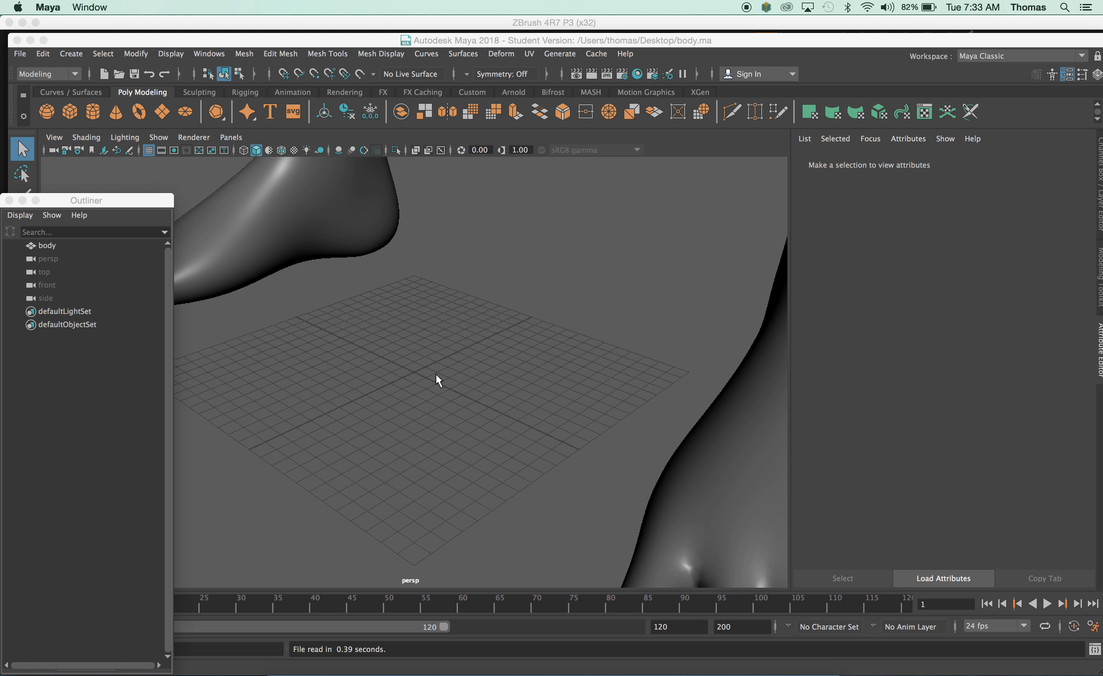
- Turn off the smooth mesh preview on the imported body, then deselect it and inspect the faceted head
left_click(386, 232)
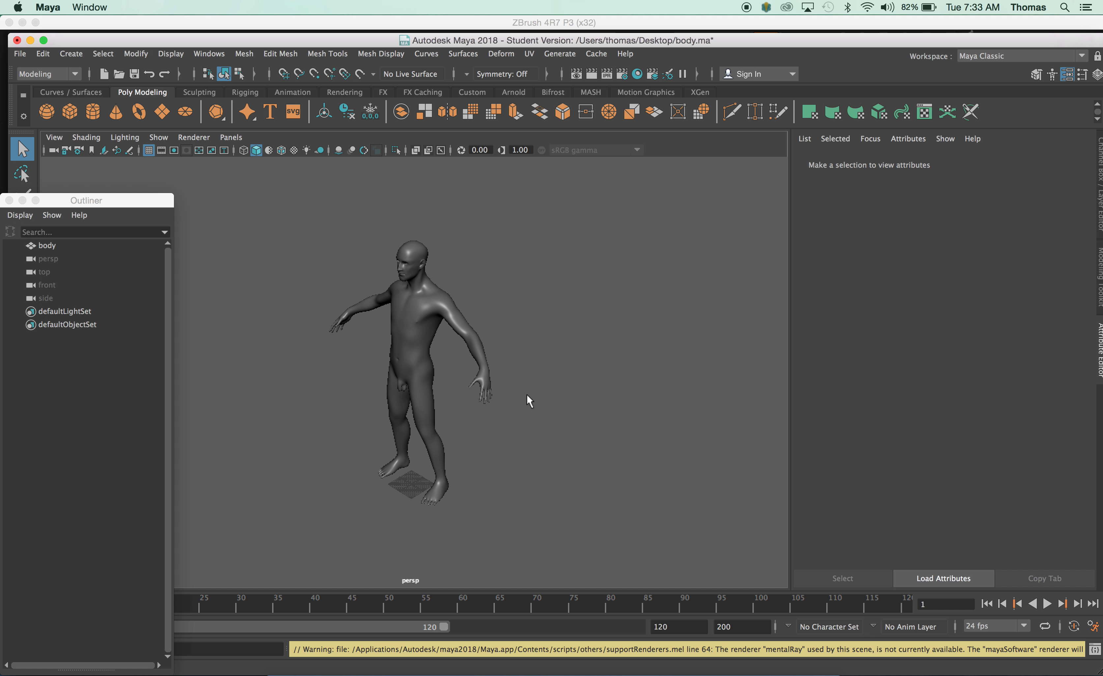
left_click_drag(474, 406, 528, 384, "alt")
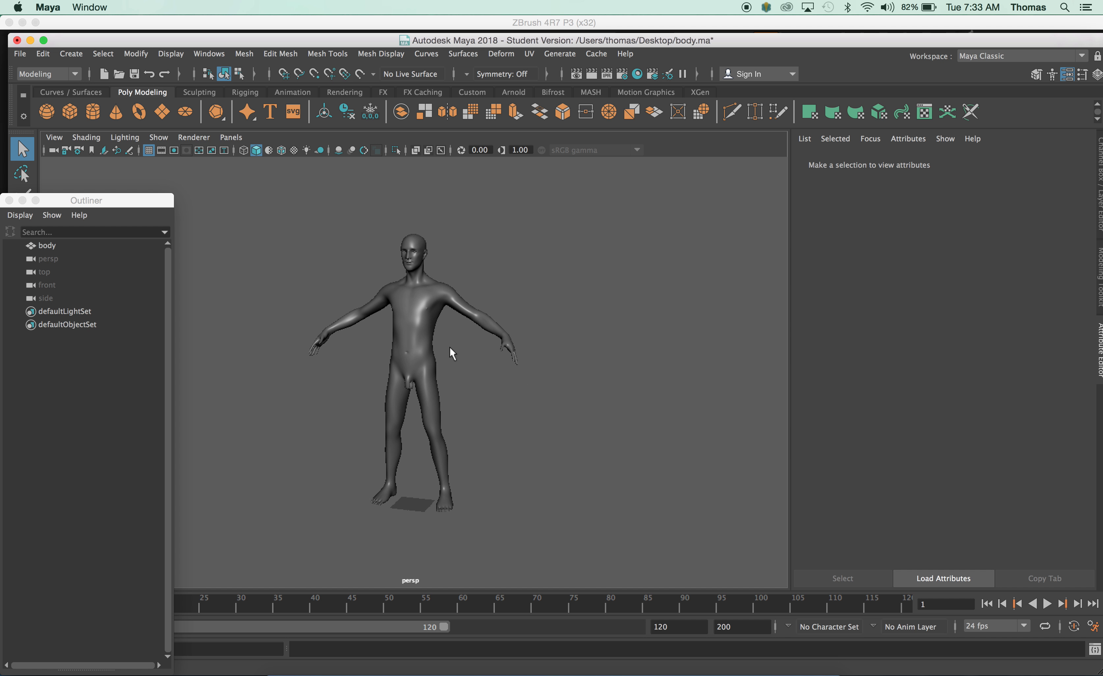
middle_click_drag(443, 311, 494, 487, "alt")
right_click_drag(493, 486, 635, 463, "alt")
middle_click_drag(635, 463, 520, 295, "alt")
right_click_drag(520, 296, 602, 335, "alt")
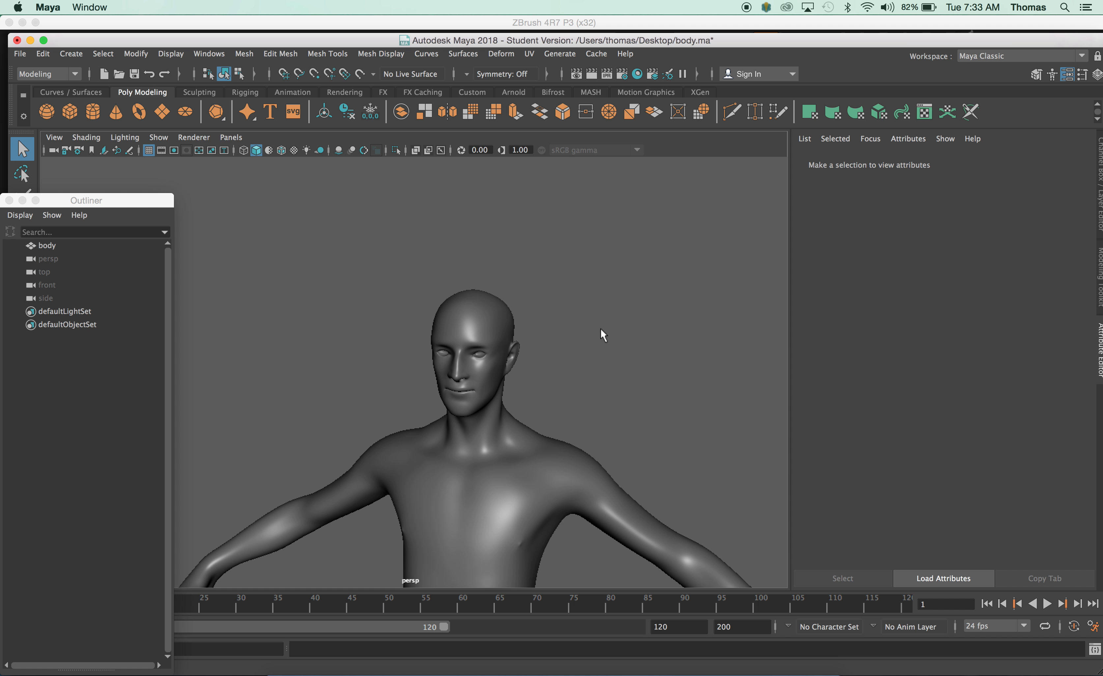
left_click(497, 385)
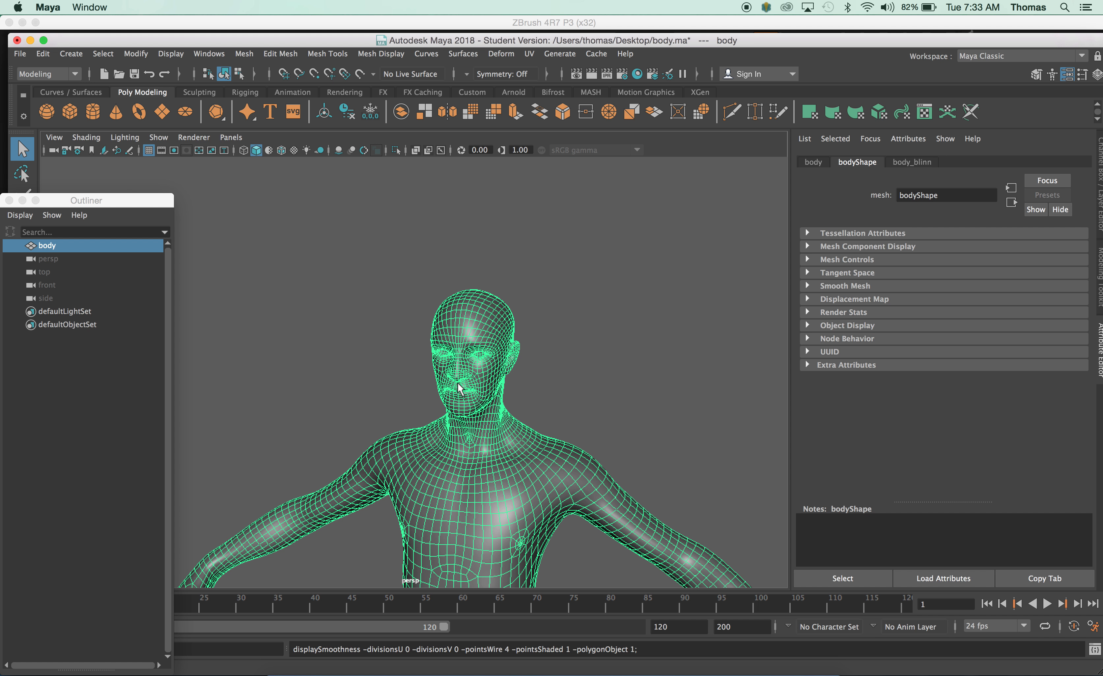
key("1")
left_click(601, 325)
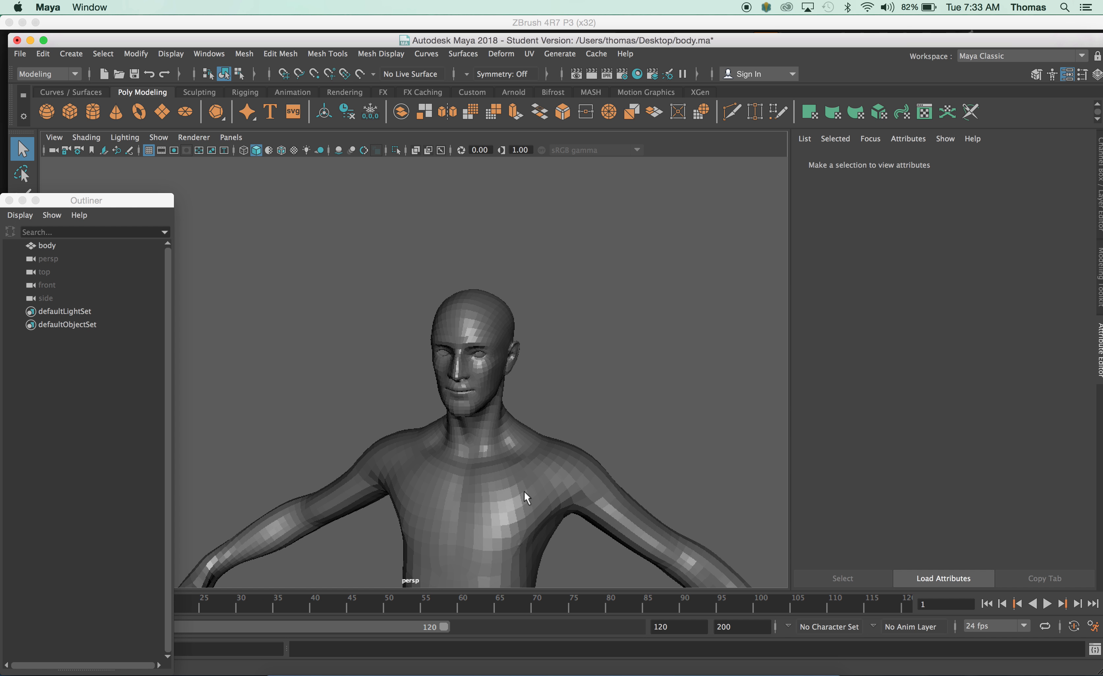
right_click_drag(519, 498, 593, 364, "alt")
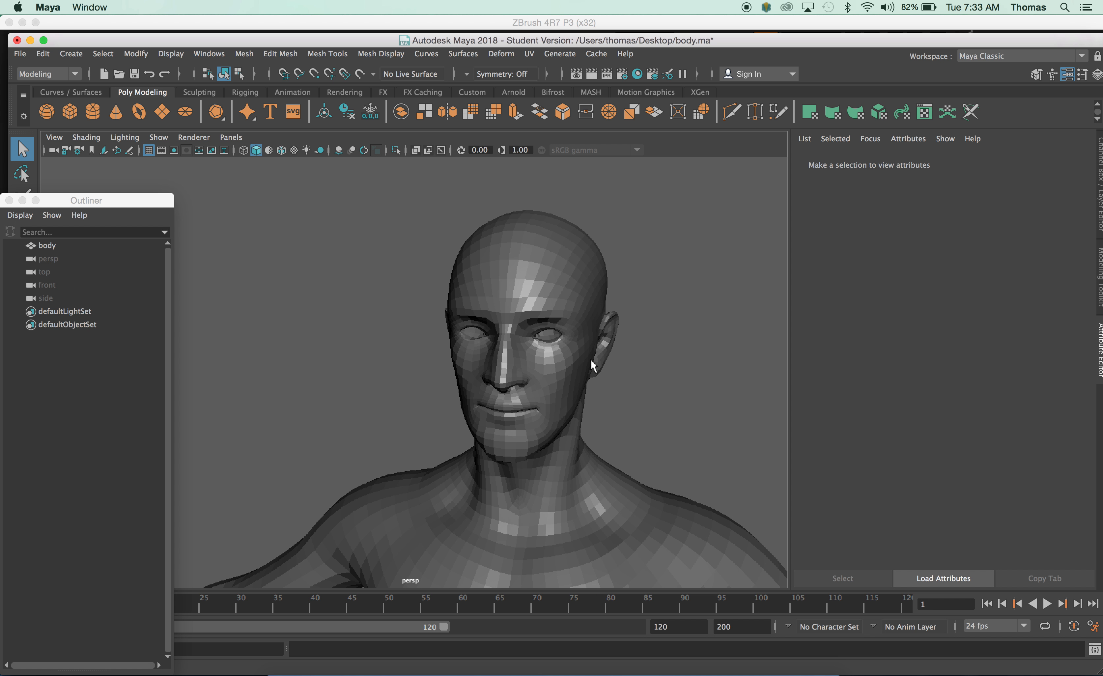
- Compare the body in smooth mesh preview and in its unsmoothed faceted display, leaving the body deselected
left_click(574, 345)
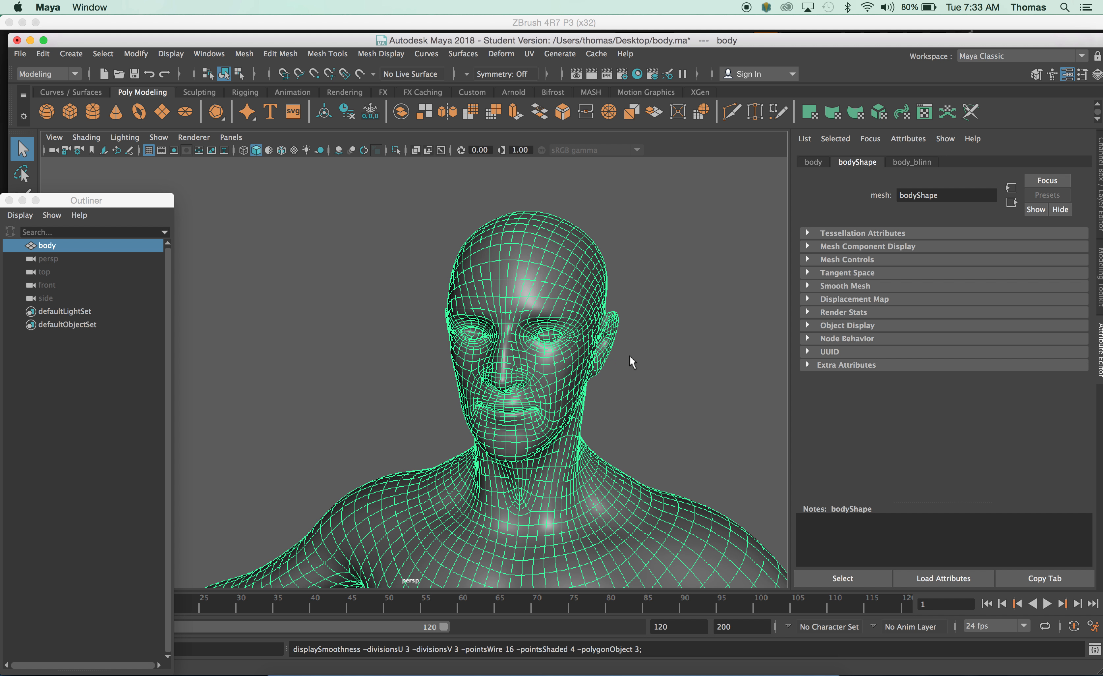
left_click(640, 365)
left_click(572, 339)
key("1")
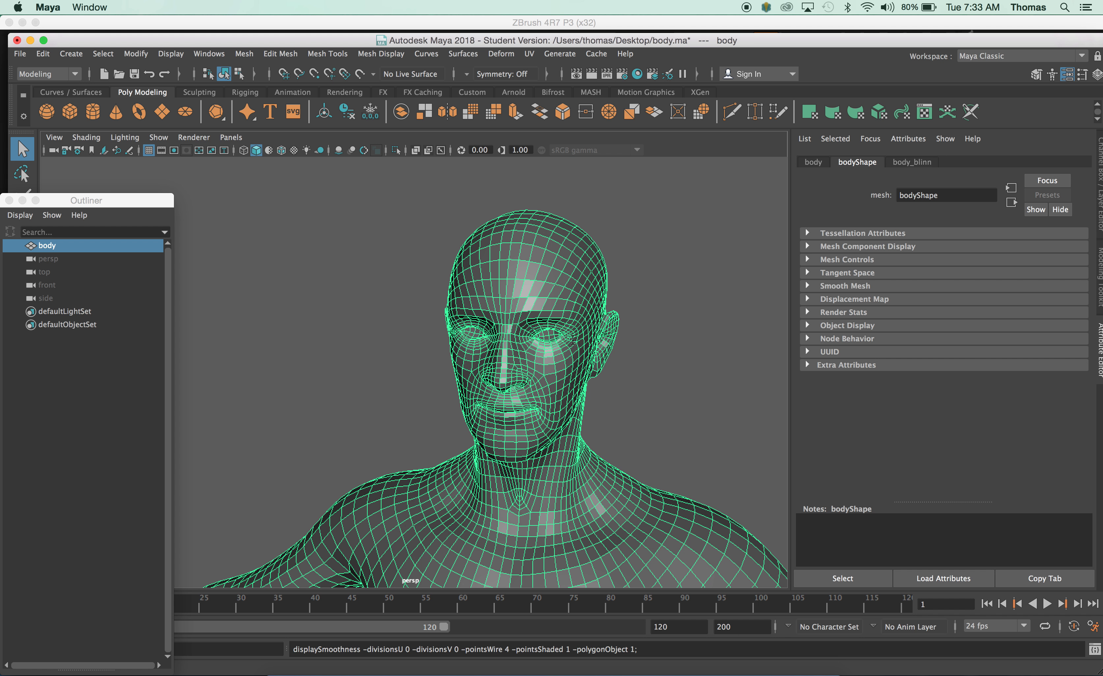
left_click(659, 348)
- Turn on shaded display with textures in the perspective view and check the painted body with and without its selection wireframe
key("5")
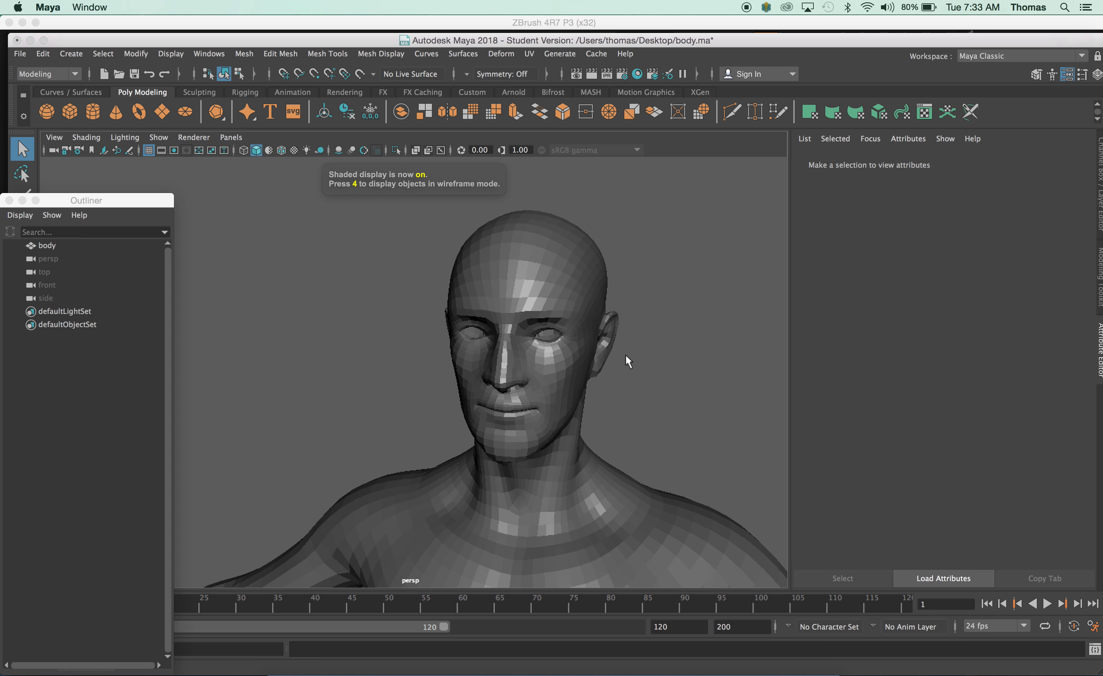
key("6")
right_click_drag(665, 360, 551, 310, "alt")
left_click(501, 315)
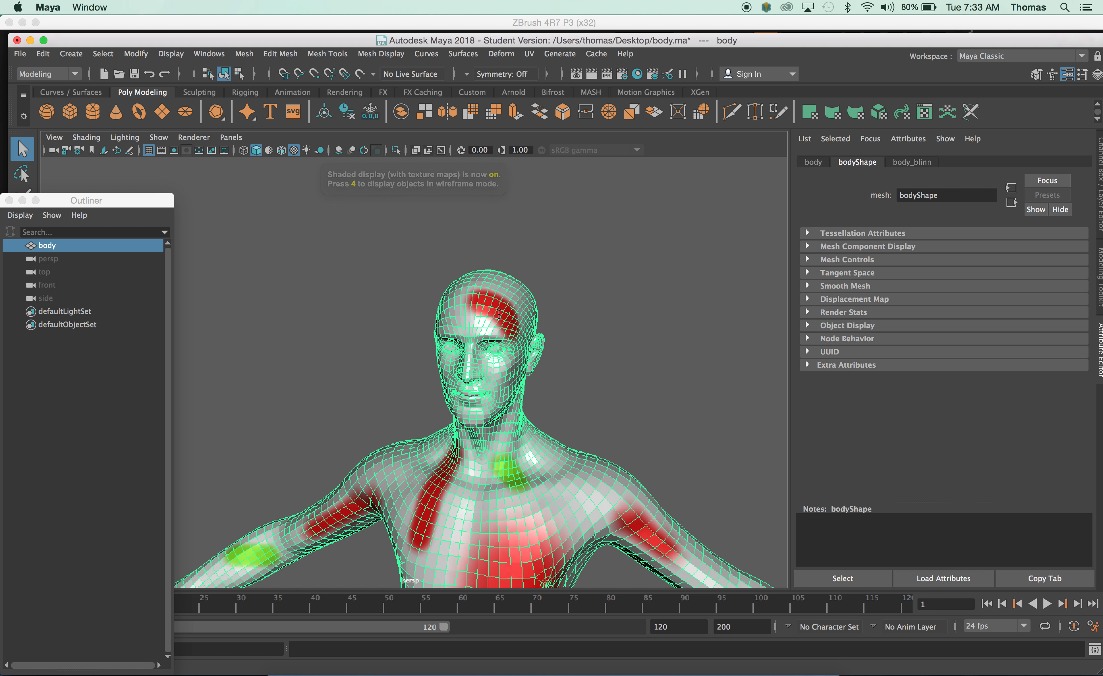
left_click(564, 301)
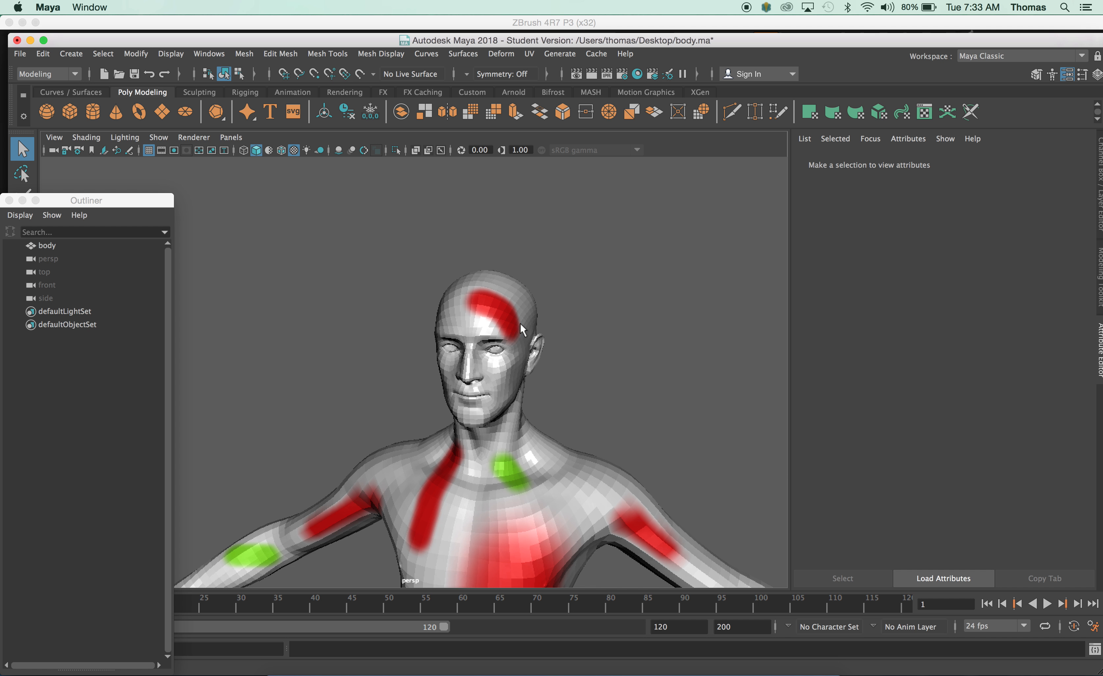
- Select the body and show the attributes of its imported body_blinn material
left_click(503, 327)
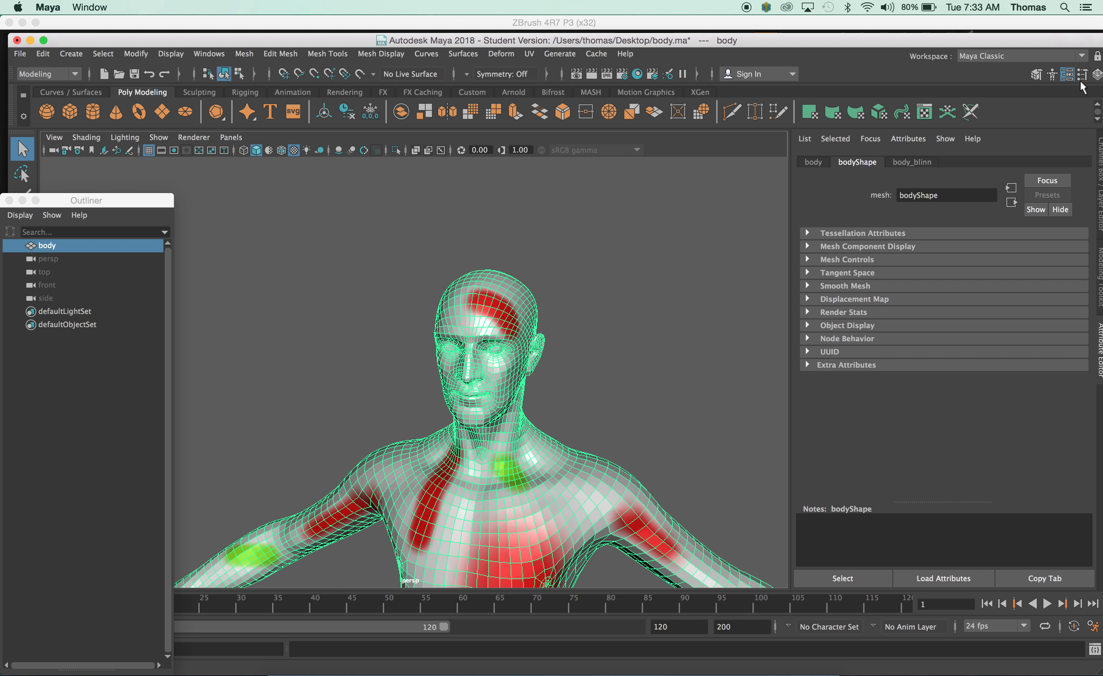
left_click_drag(987, 38, 975, 34)
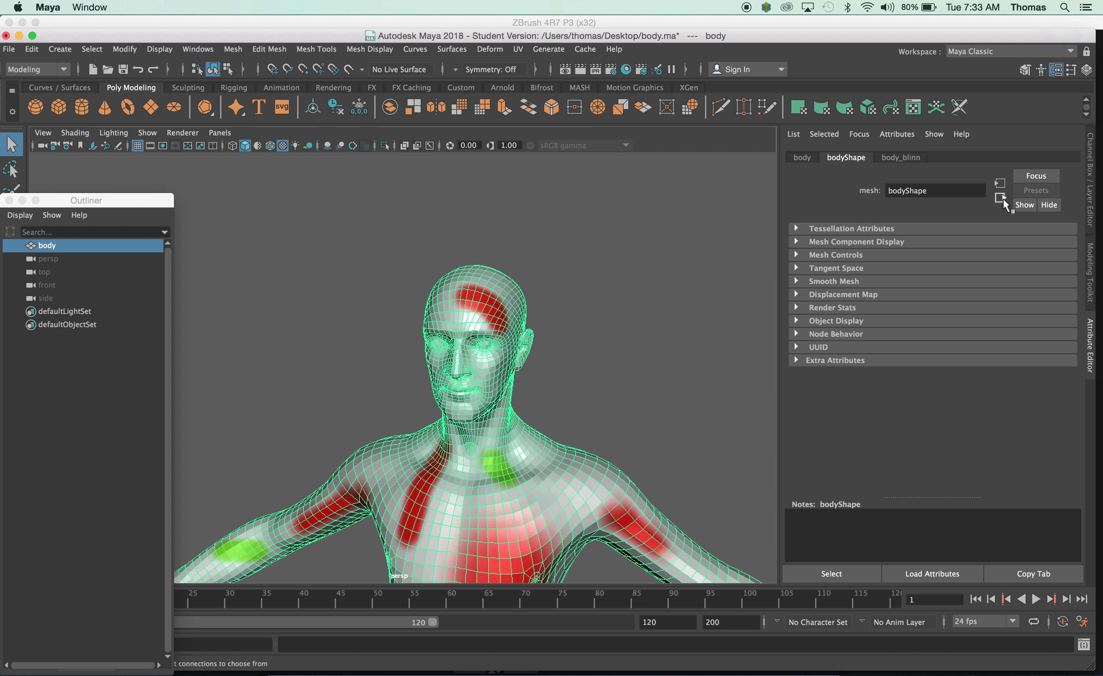
left_click(898, 156)
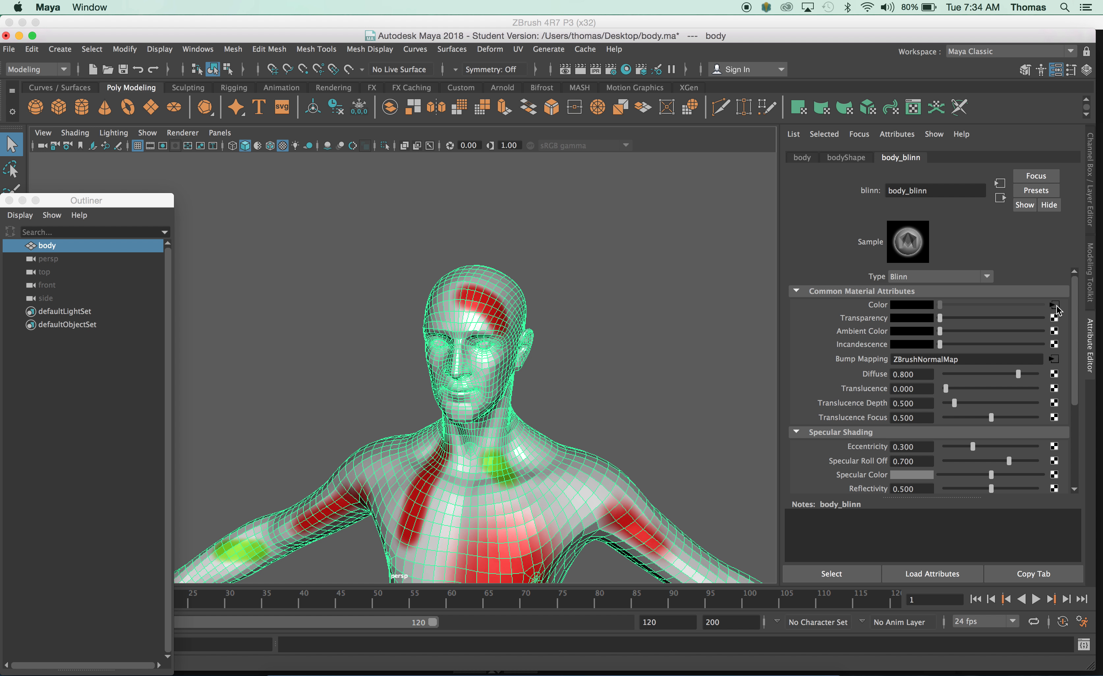
left_click(589, 283)
left_click(503, 317)
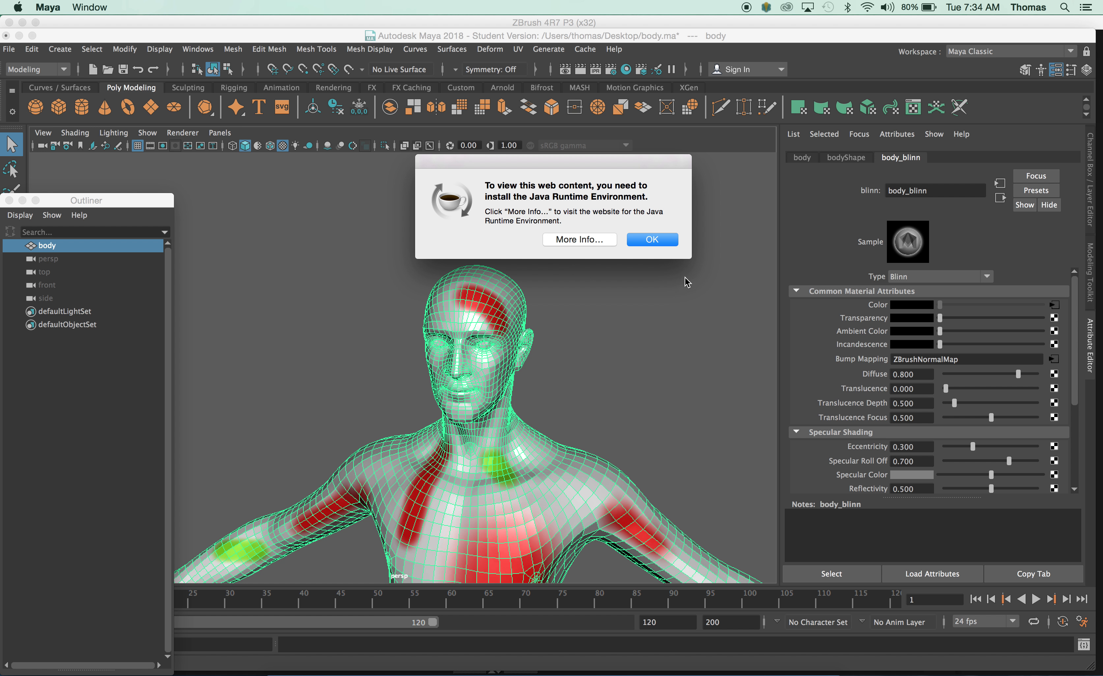
left_click(661, 240)
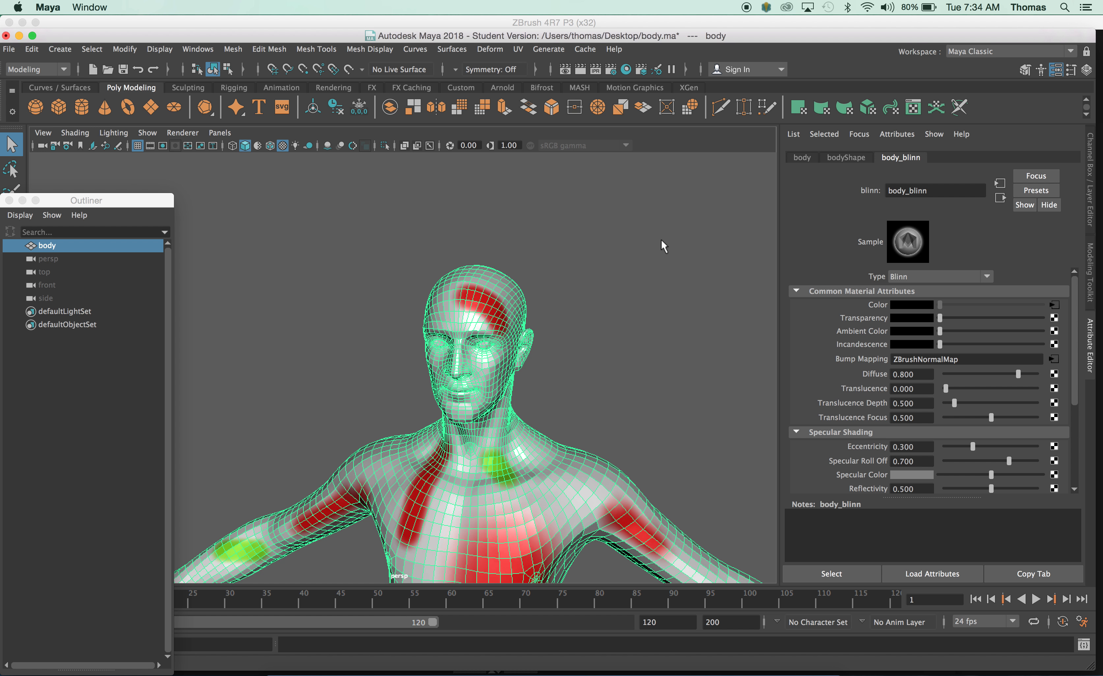
left_click(10, 49)
mouse_move(39, 51)
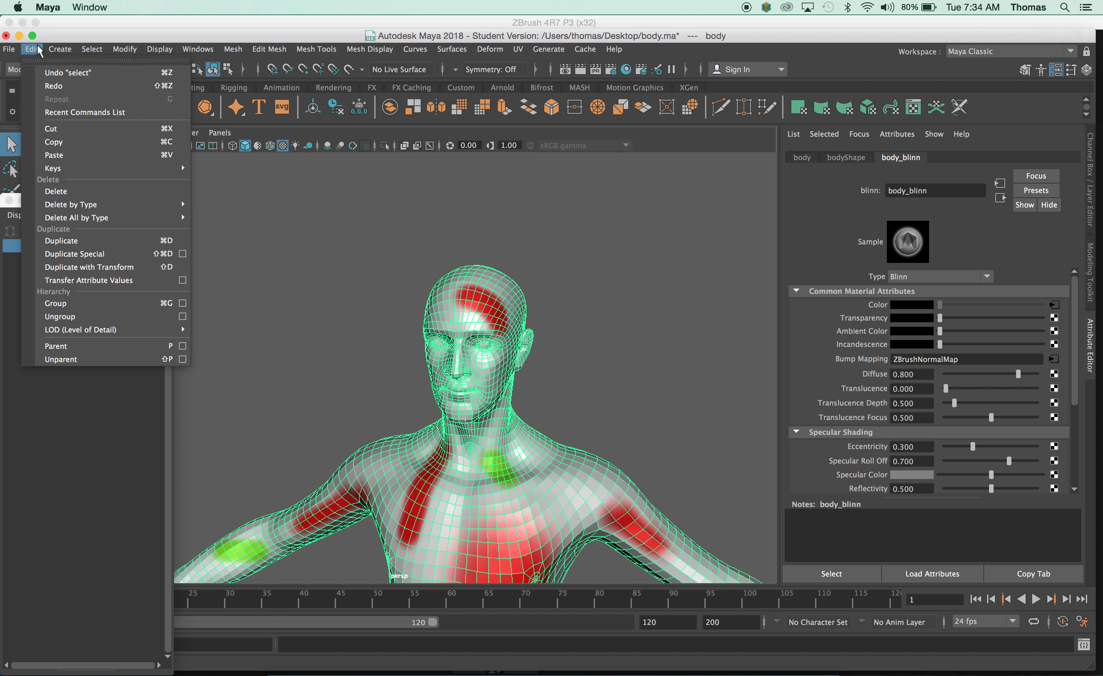
left_click(83, 32)
- Switch to the Rendering menu set and assign a new Lambert material to the body
left_click(40, 70)
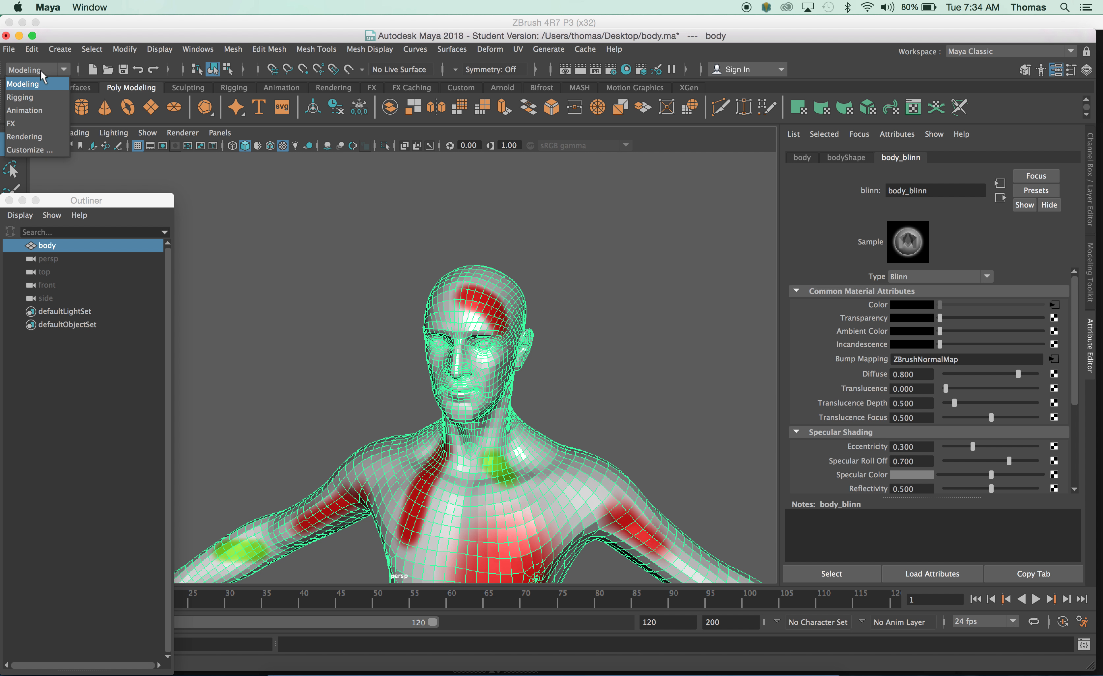
left_click(24, 136)
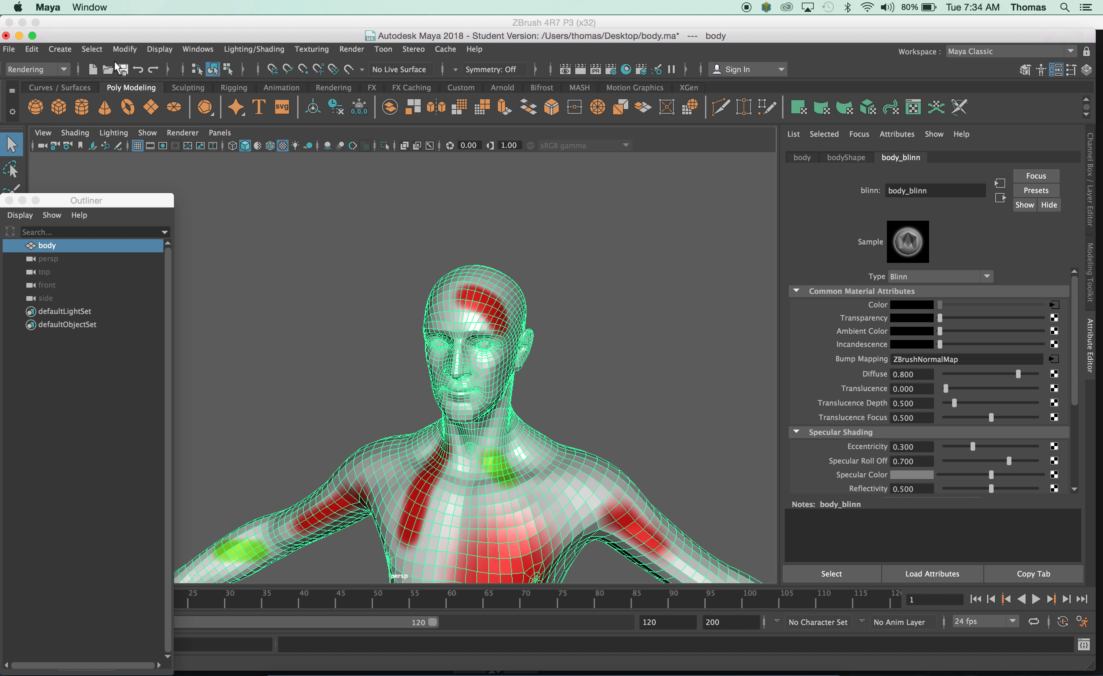
left_click(249, 49)
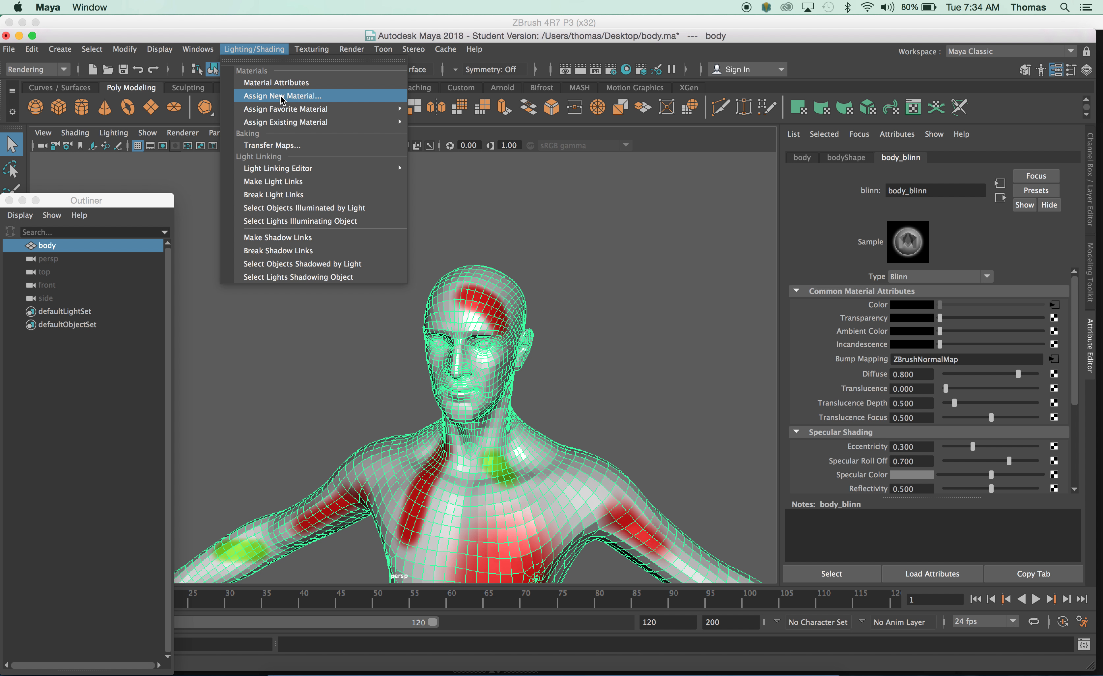
left_click(282, 96)
left_click(483, 353)
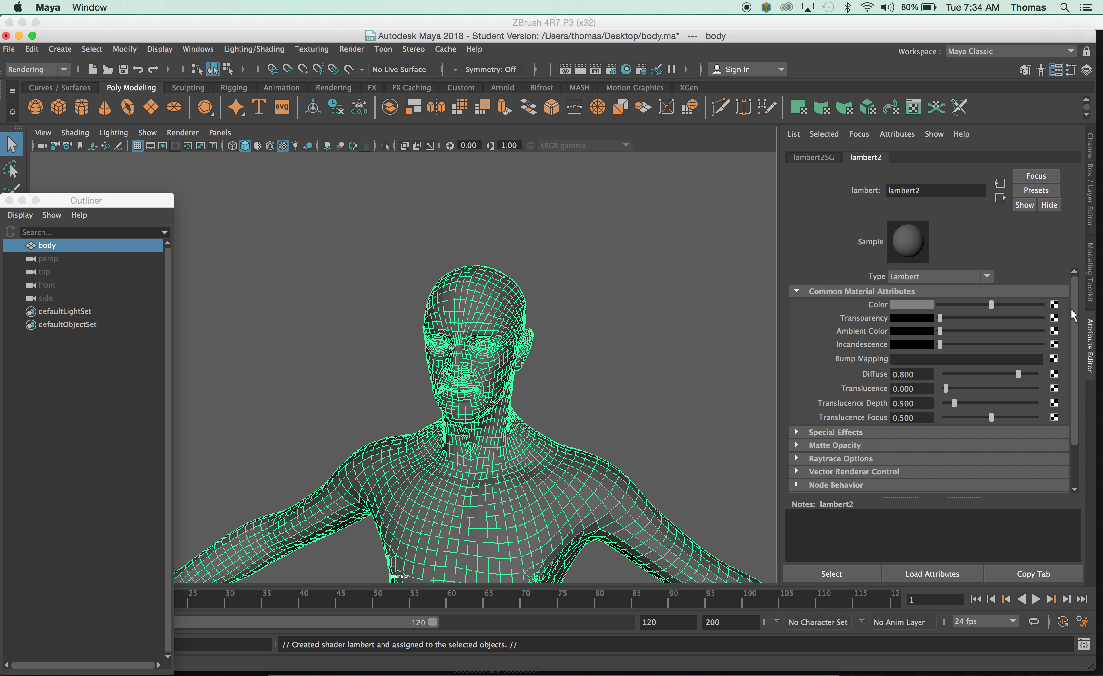
- Connect a File texture to the Lambert material's Color and load skin.jpg from the Desktop into it
left_click(1055, 304)
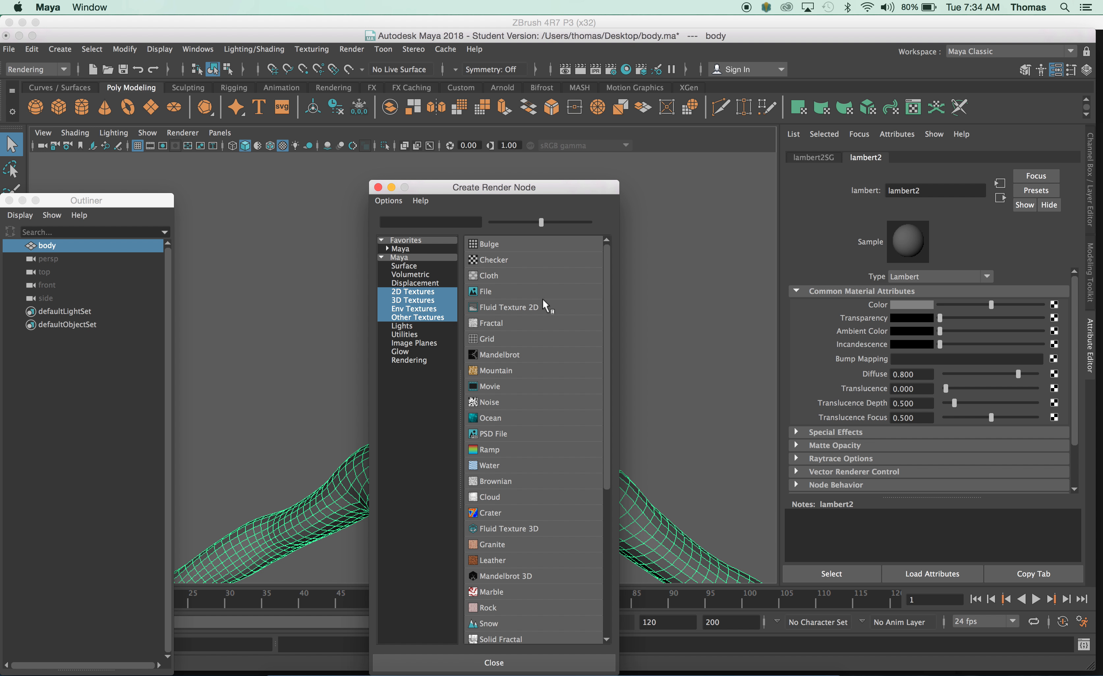
left_click(496, 290)
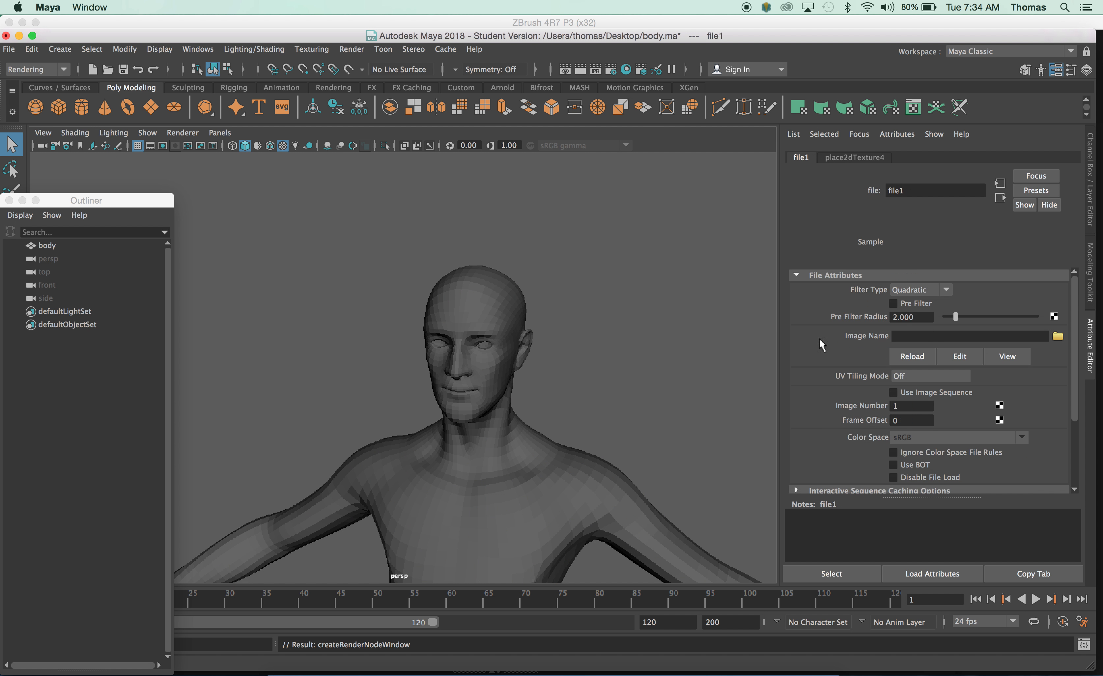
left_click(1058, 336)
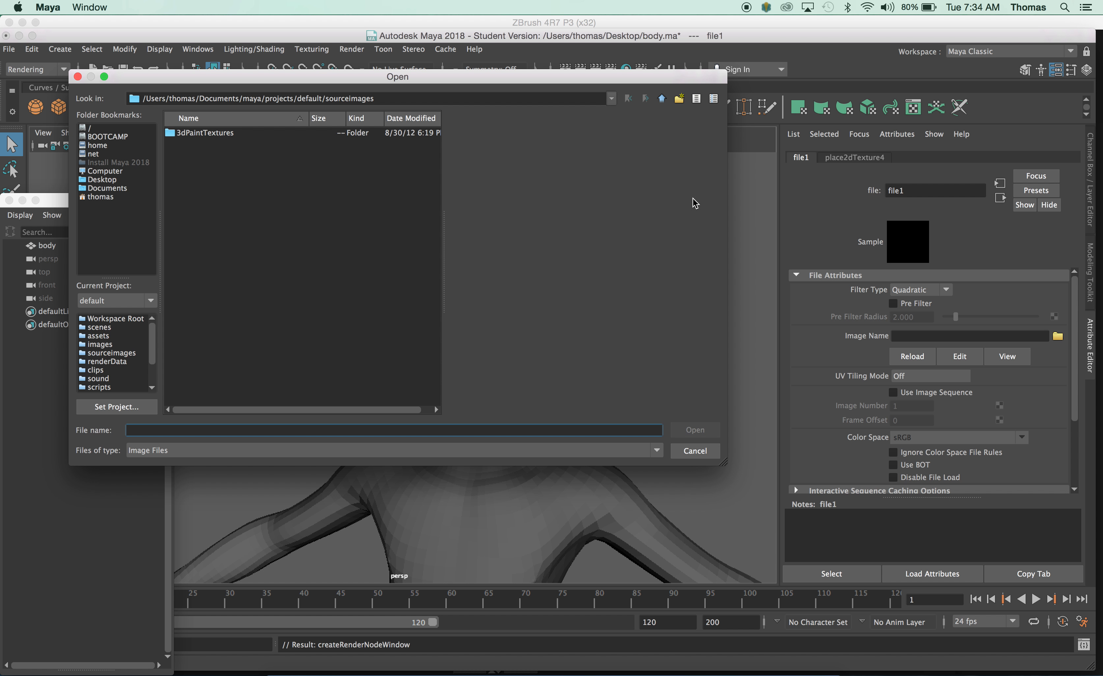
left_click(117, 181)
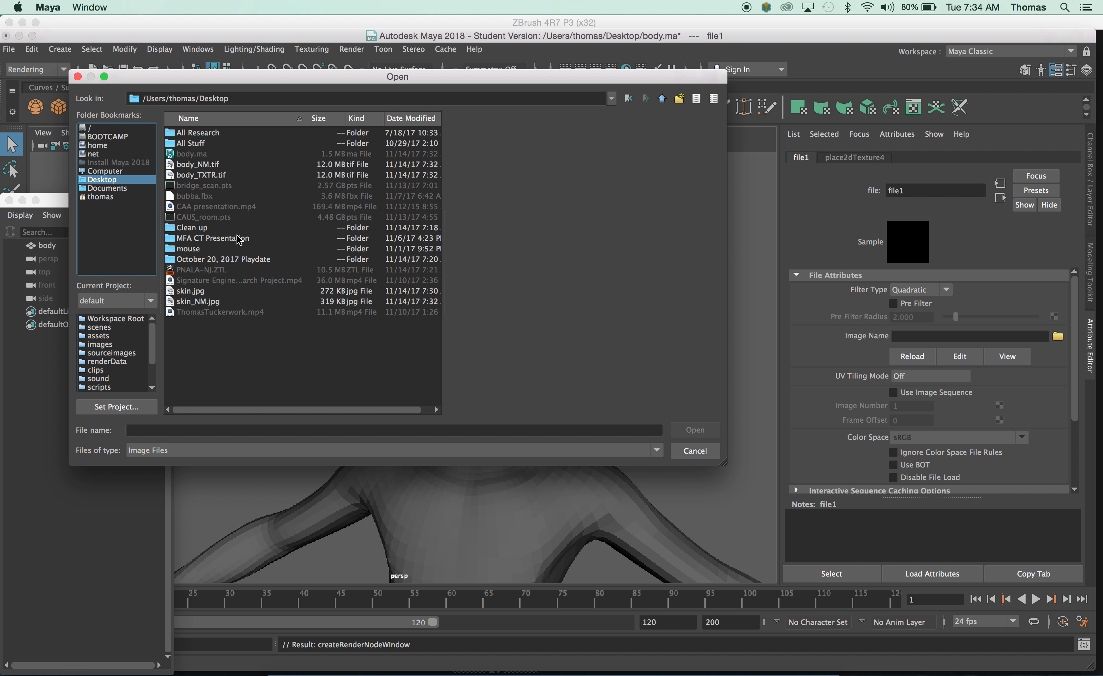
left_click(212, 291)
left_click(701, 430)
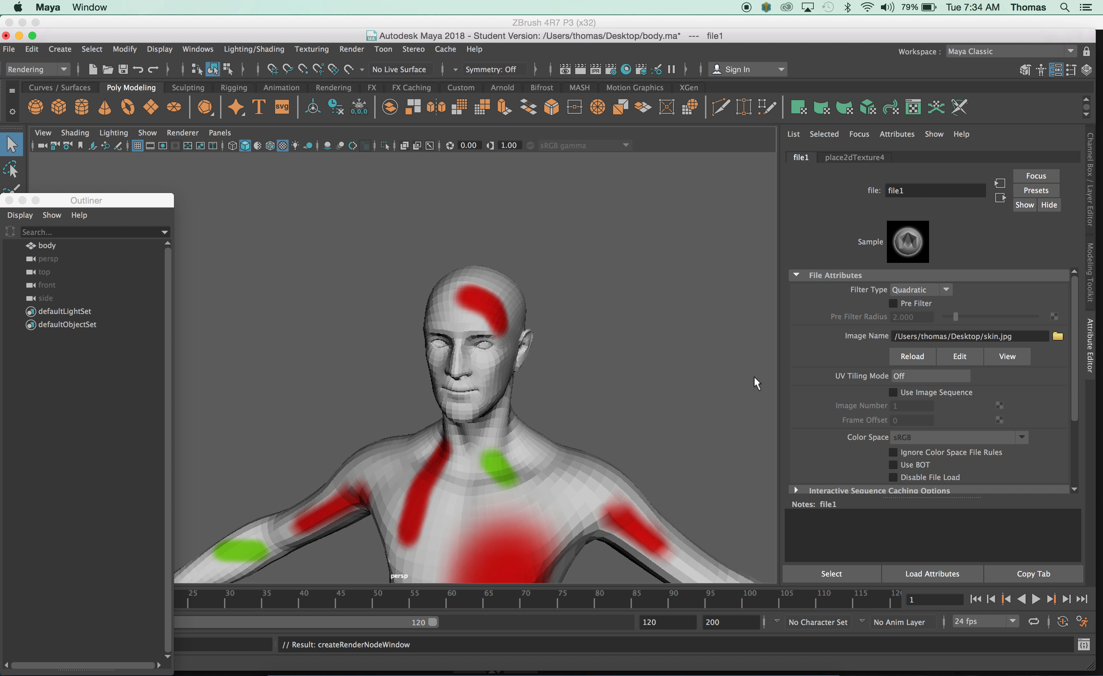
- Return to the Lambert material, connect a File texture to its Bump Mapping, and change the bump node's Use As mode for a normal map
left_click(1000, 197)
left_click(1054, 359)
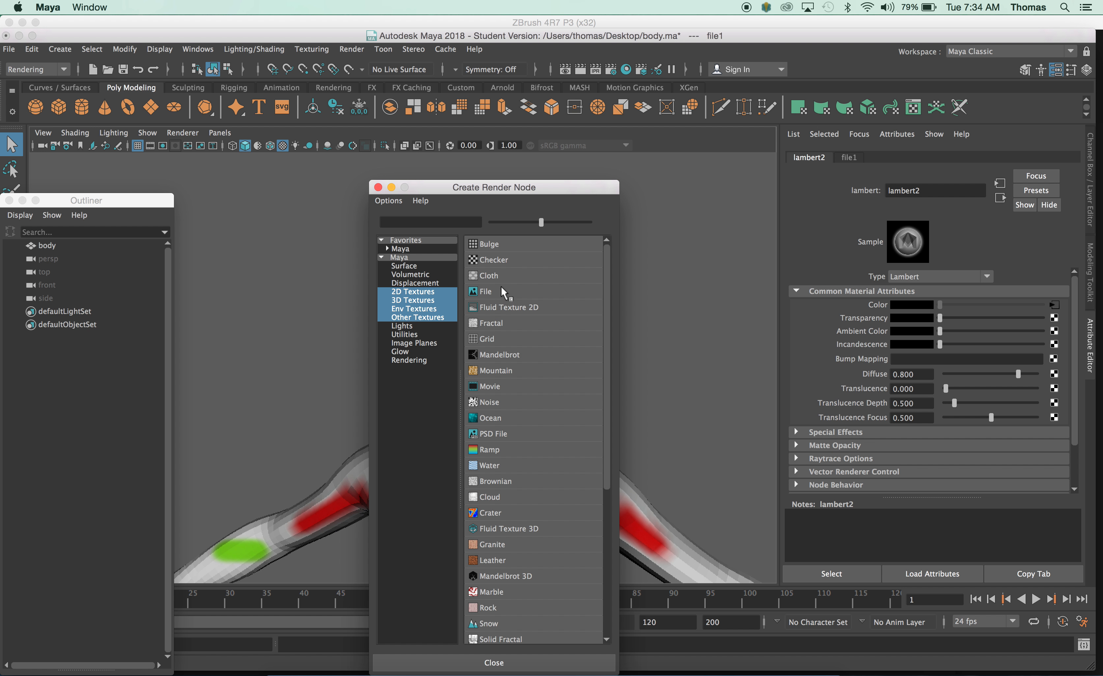
left_click(501, 287)
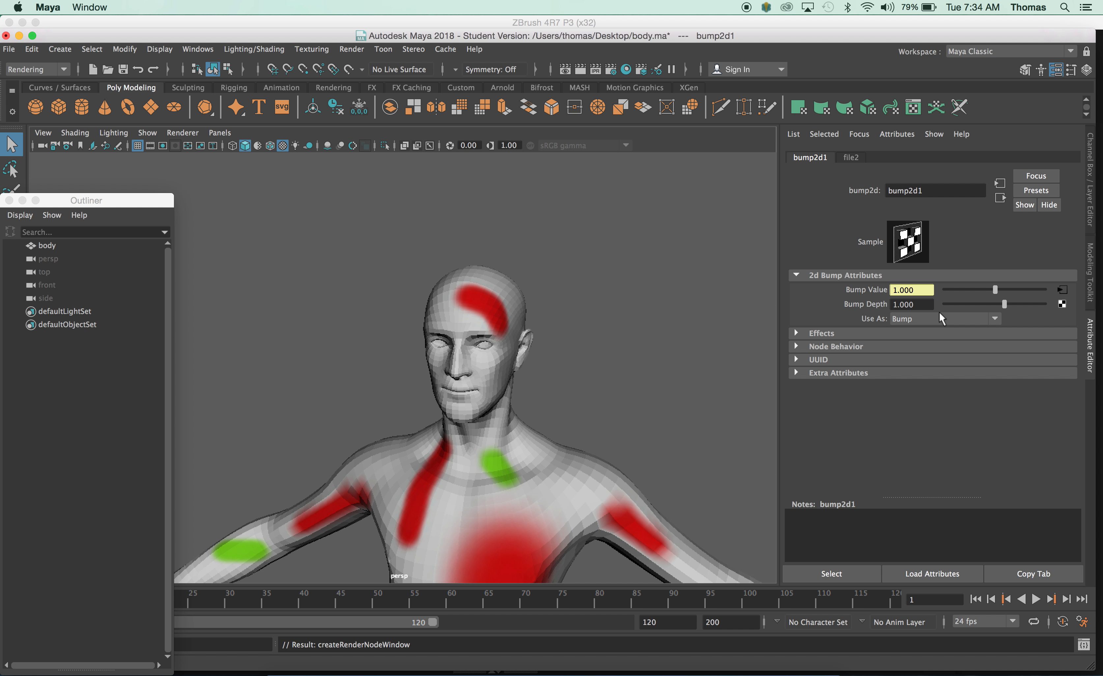
left_click(940, 314)
left_click(930, 345)
- Load skin_NM.jpg from the Desktop into the file texture that drives the bump value
left_click(1062, 291)
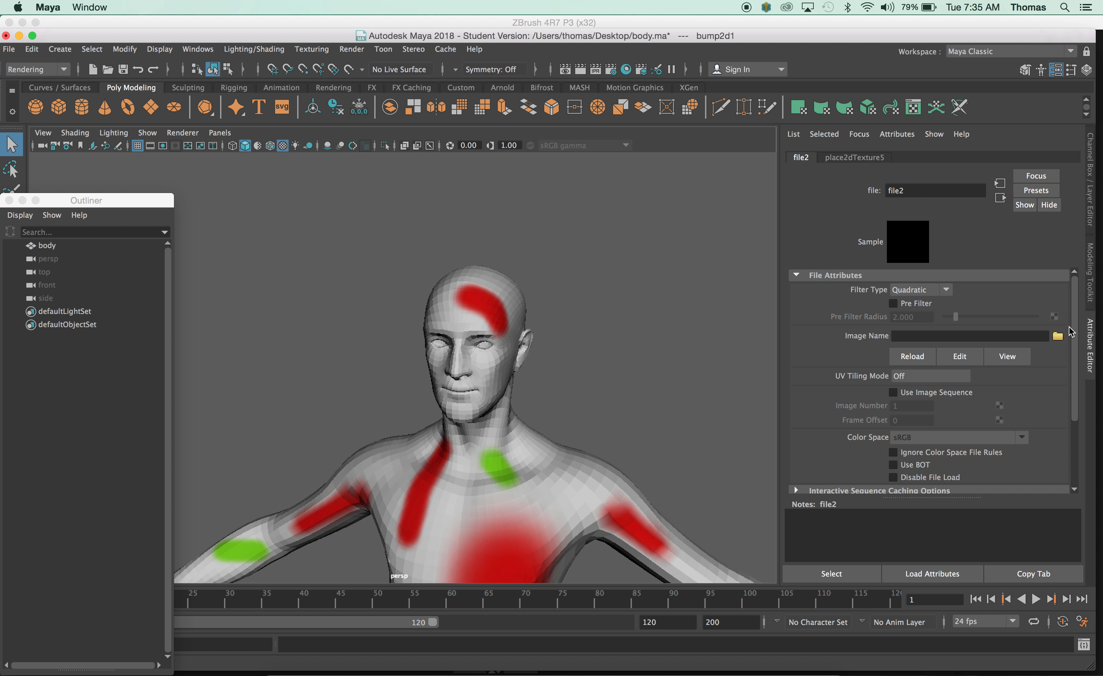
left_click(1059, 337)
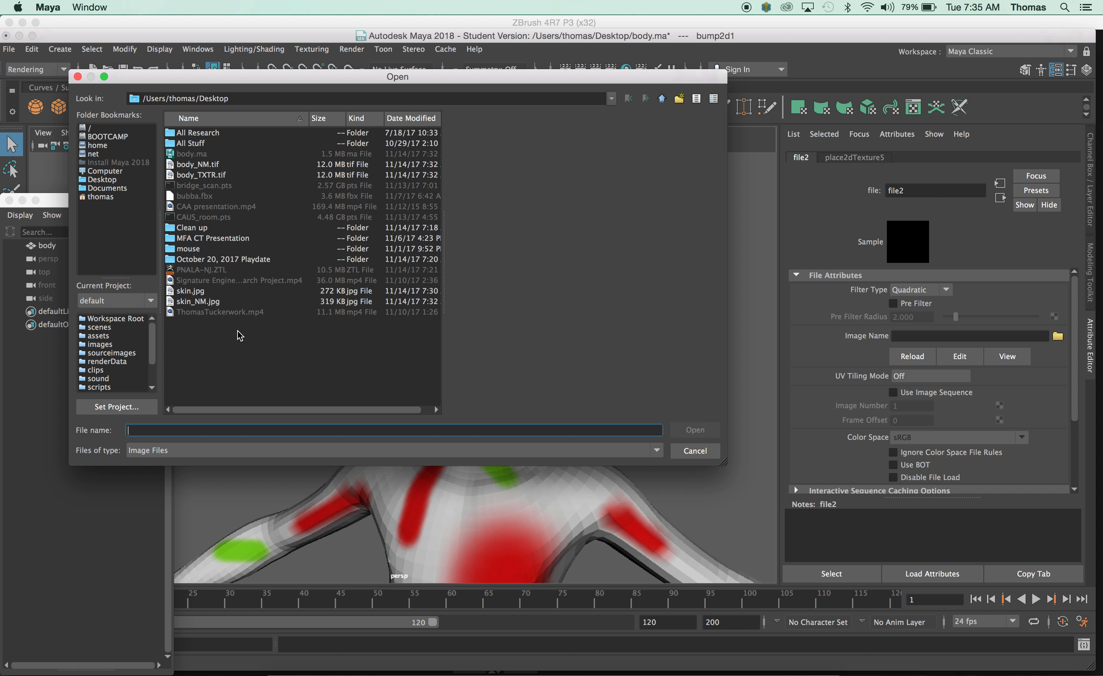
left_click(220, 302)
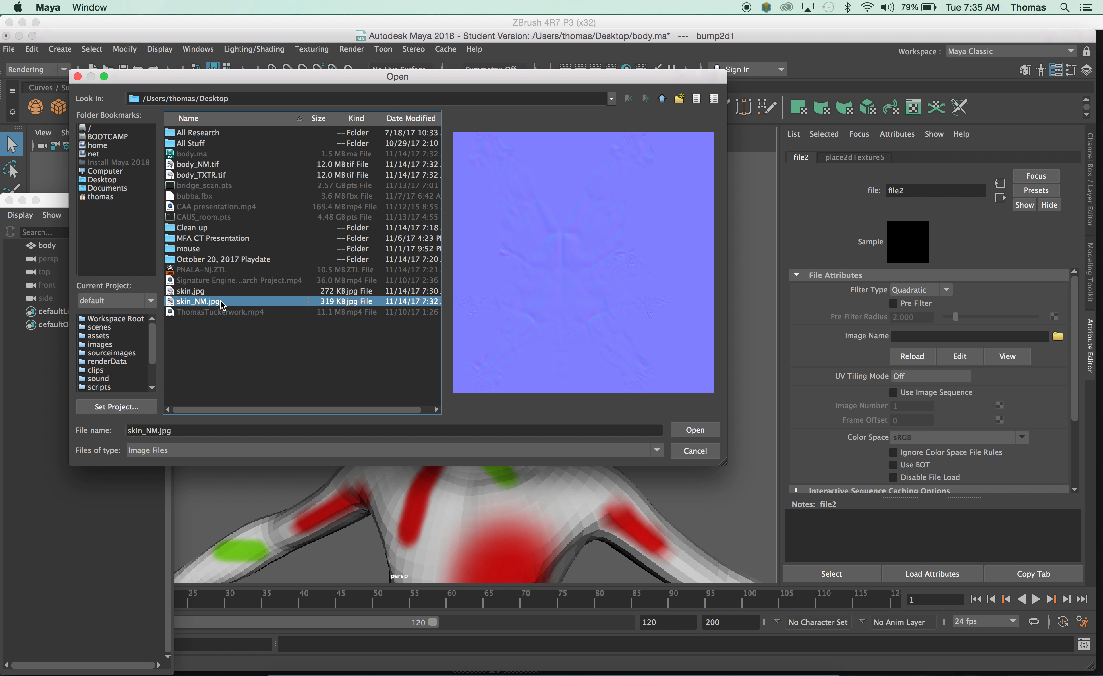
left_click(690, 431)
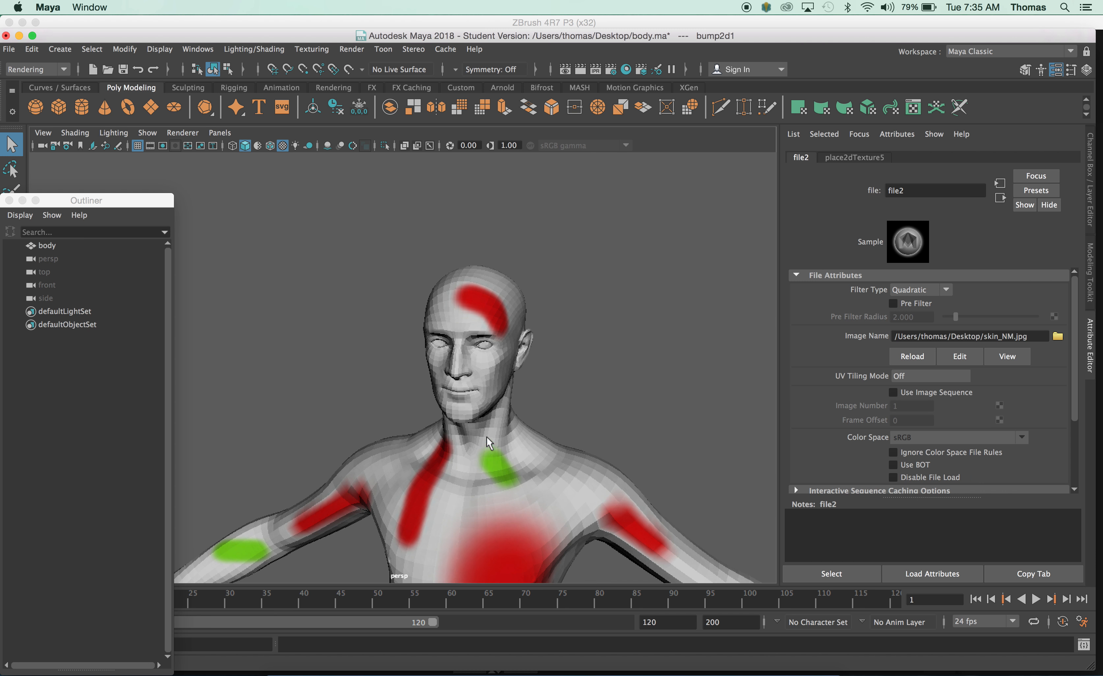
- Inspect the head and torso with the new maps applied, checking the body both deselected and selected
left_click(477, 340)
left_click(596, 377)
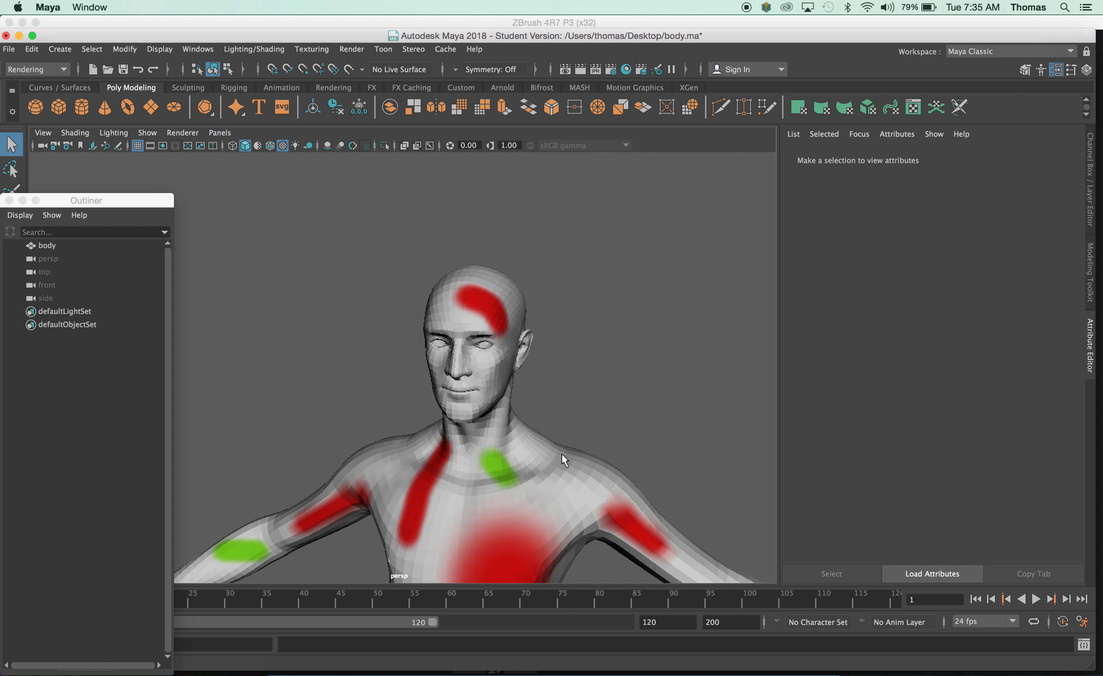
middle_click_drag(610, 351, 591, 293, "alt")
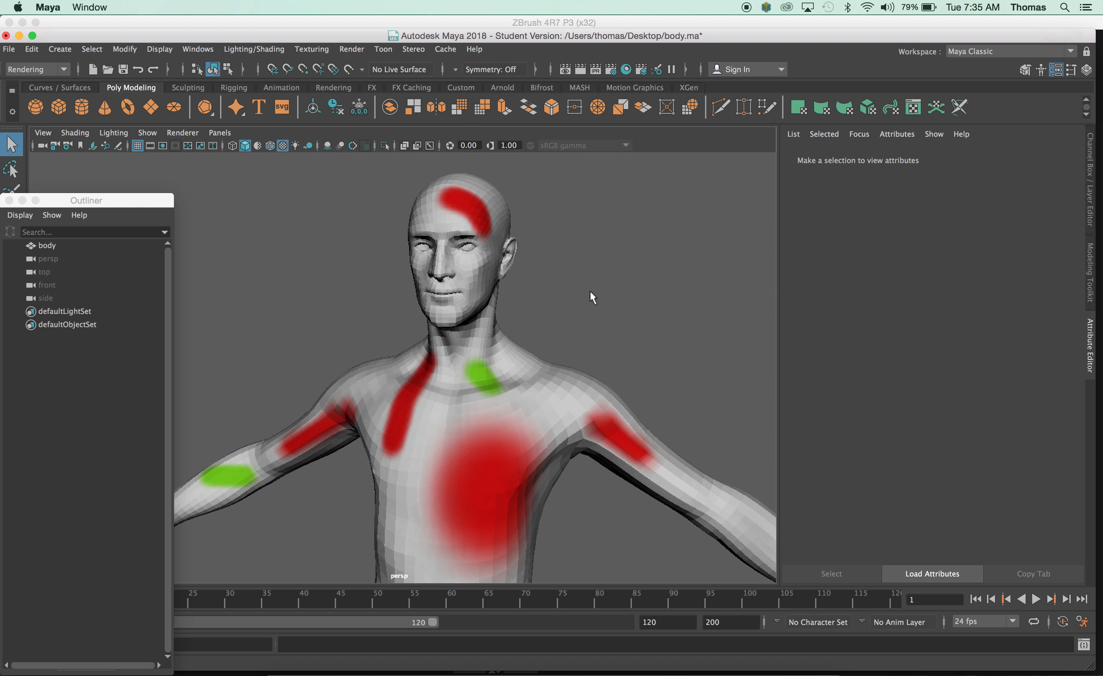
left_click(556, 391)
left_click(600, 344)
left_click(565, 406)
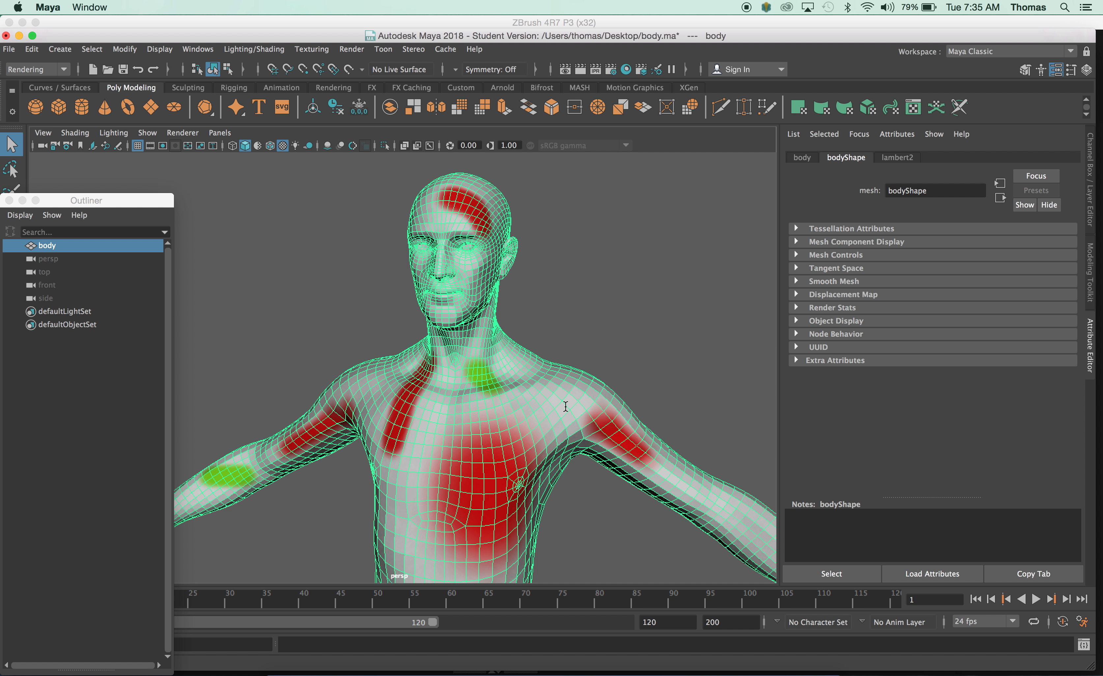